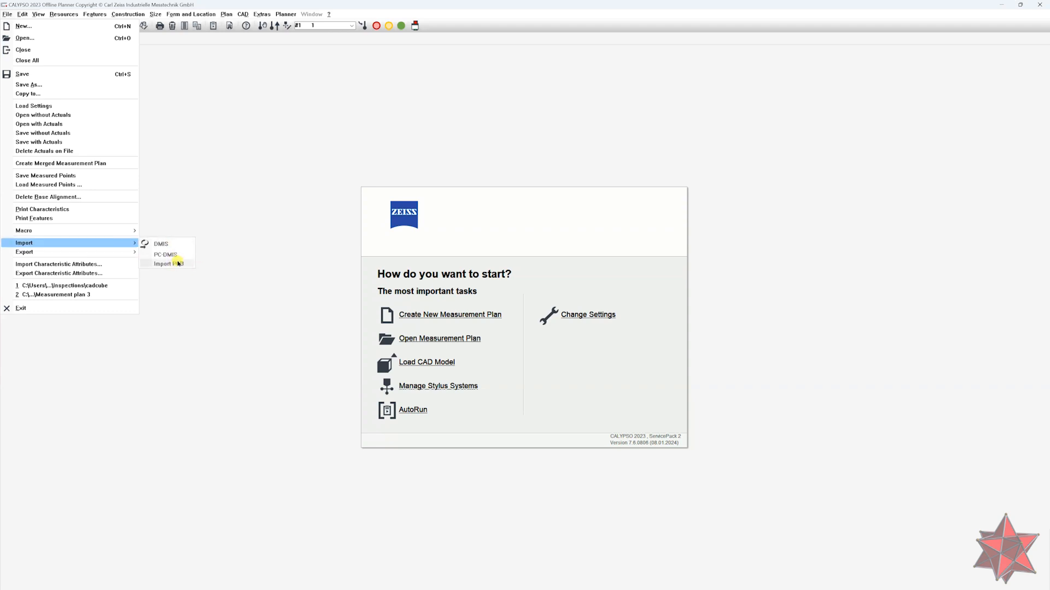
- Look through the available editing, construction and size characteristic commands, including the angle and distance types
{"action": "left_click", "coordinate": [277, 159]}
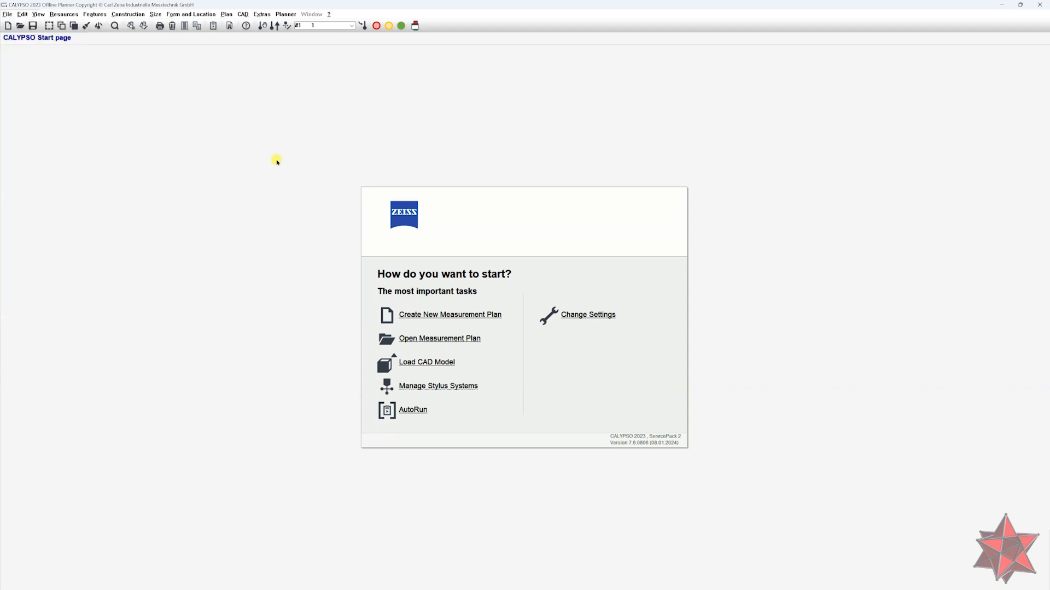
{"action": "left_click", "coordinate": [22, 15]}
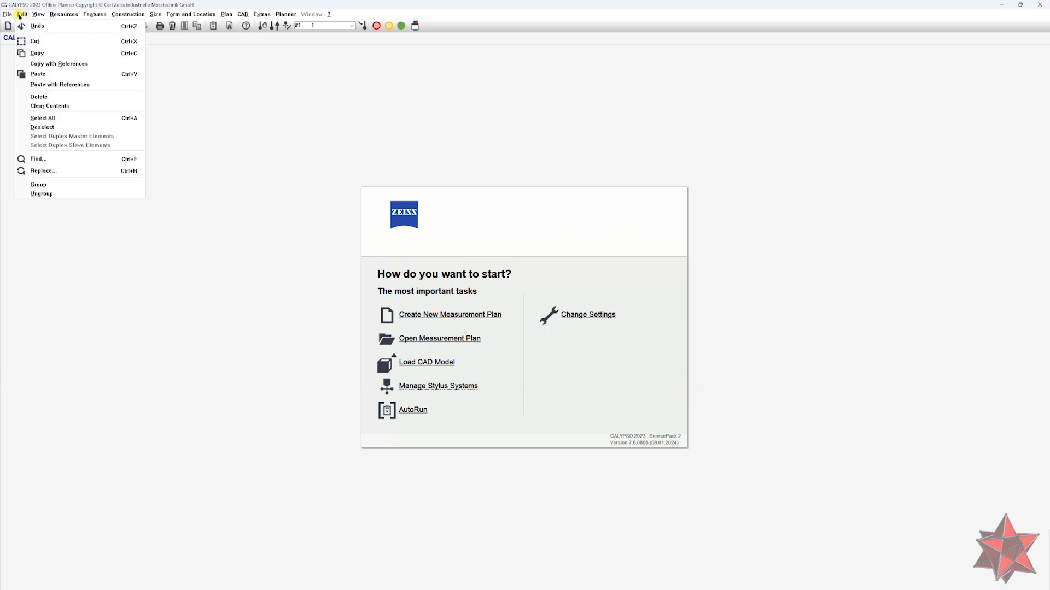
{"action": "left_click", "coordinate": [42, 15]}
{"action": "left_click", "coordinate": [63, 15]}
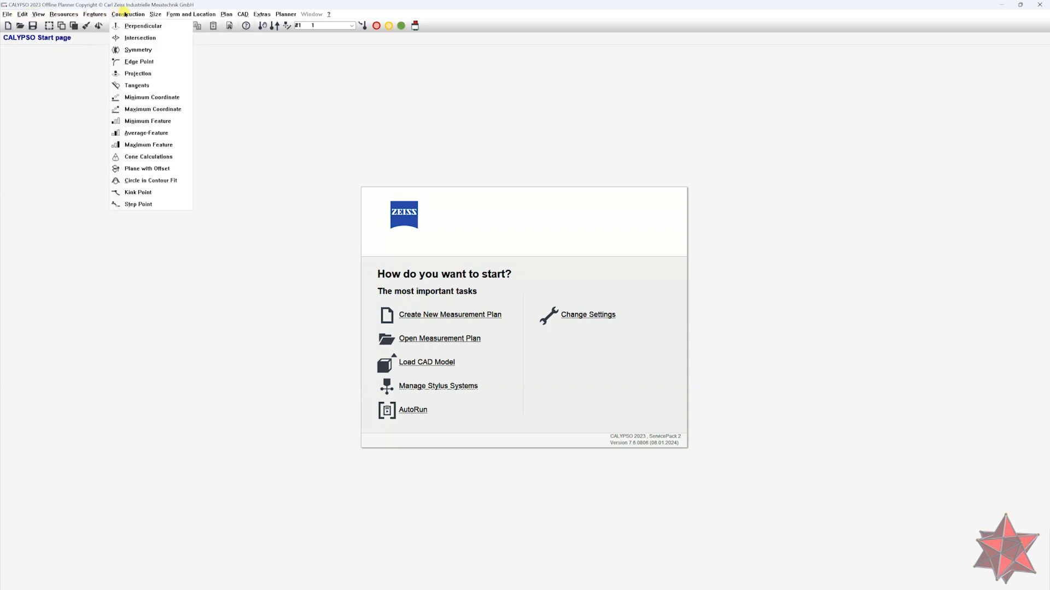
{"action": "mouse_move", "coordinate": [156, 14]}
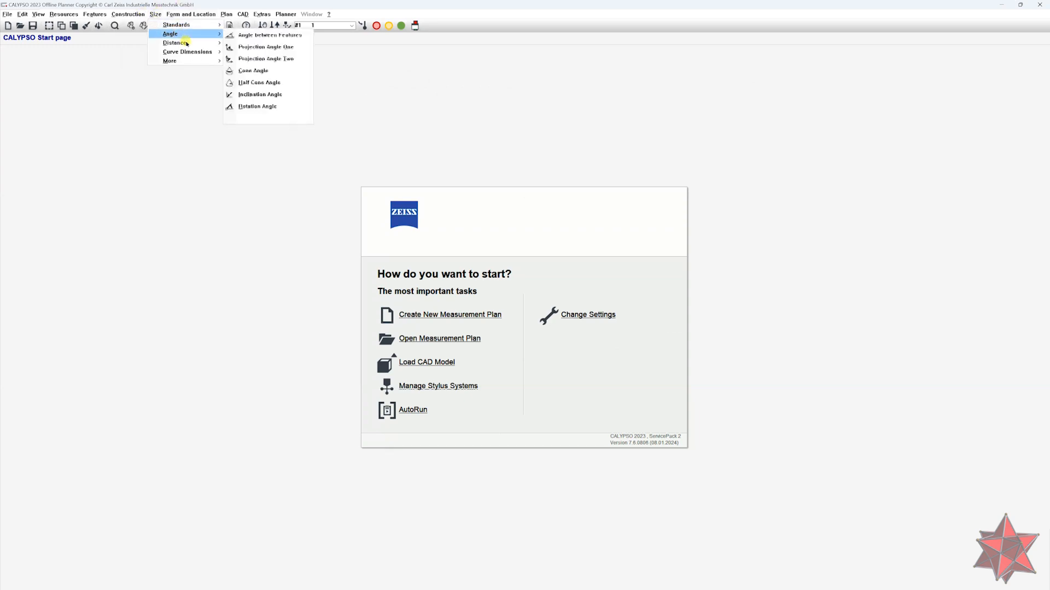
{"action": "mouse_move", "coordinate": [186, 44]}
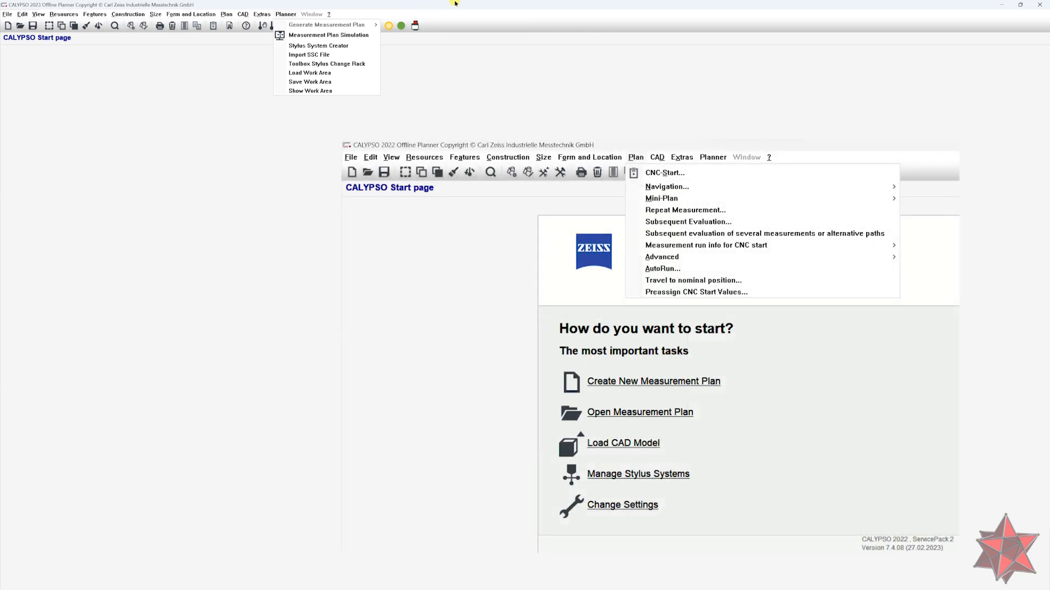
- Examine the measurement plan commands for navigation and advanced functions, and the commands for CAD model control
{"action": "left_click", "coordinate": [226, 14]}
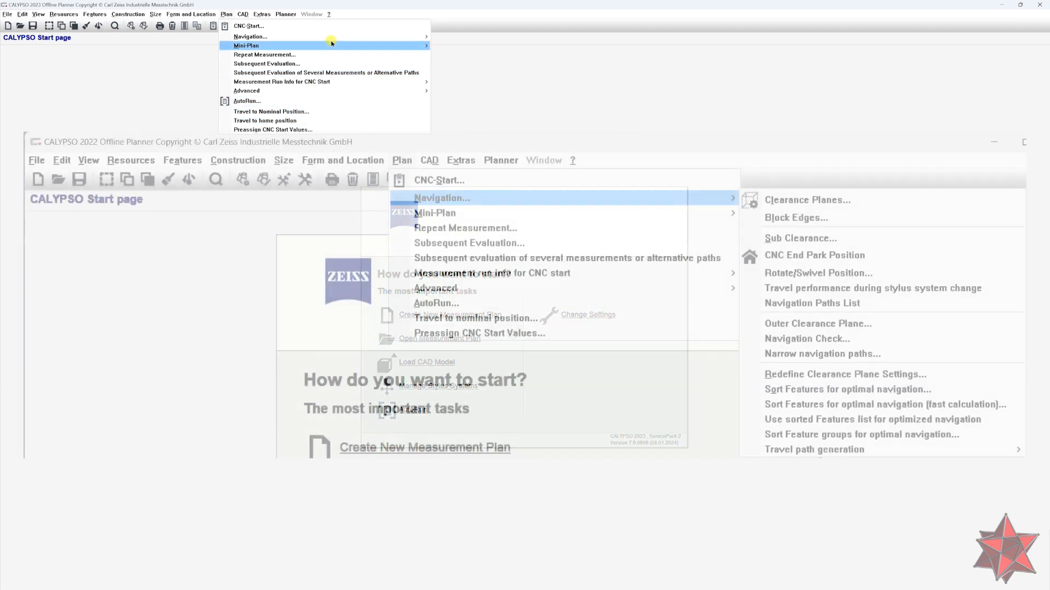
{"action": "mouse_move", "coordinate": [331, 37]}
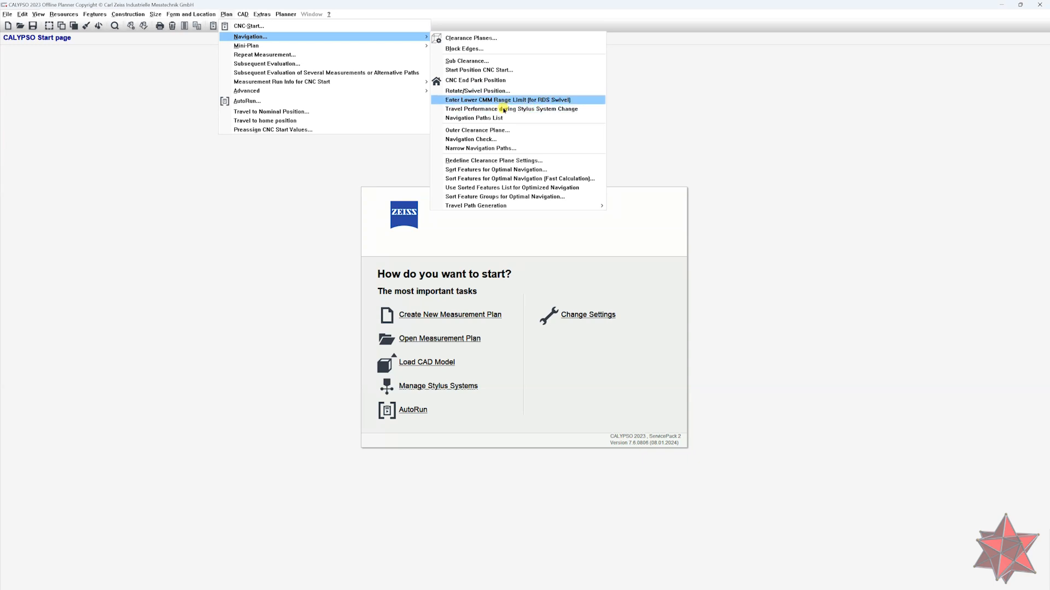
{"action": "mouse_move", "coordinate": [281, 92]}
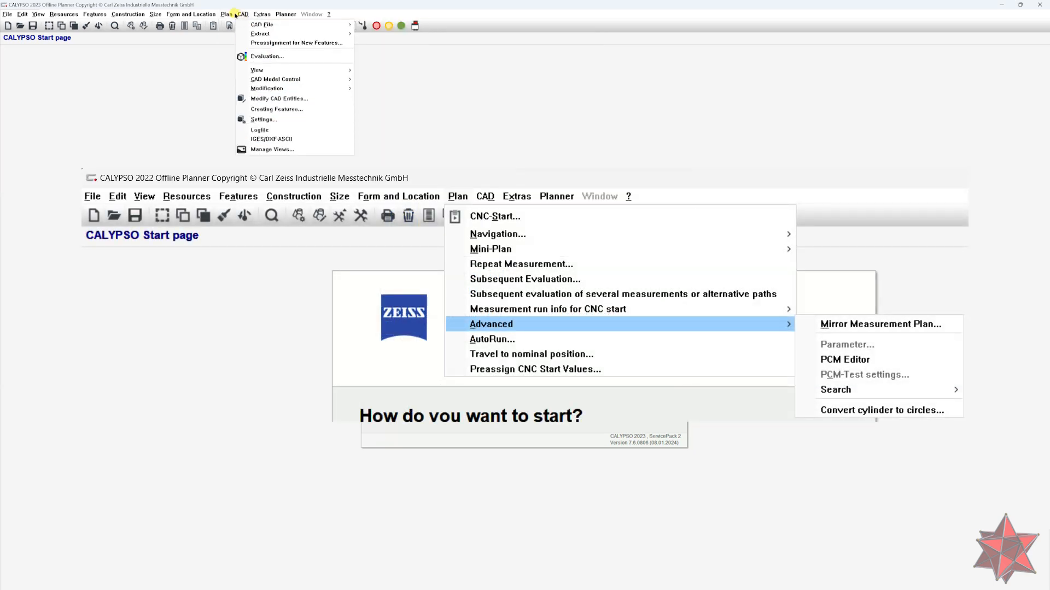
{"action": "mouse_move", "coordinate": [290, 91]}
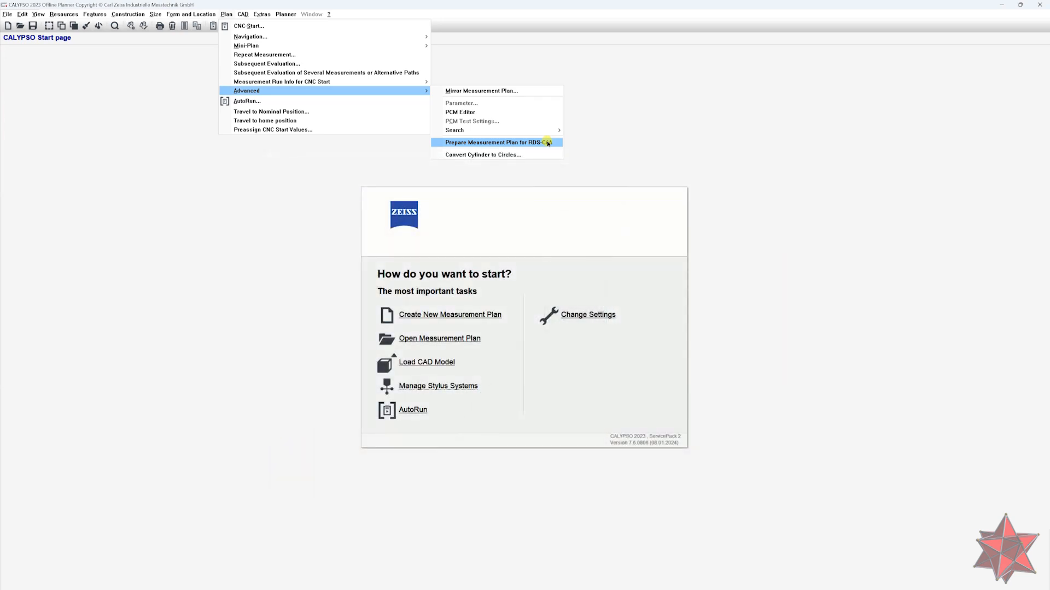
{"action": "mouse_move", "coordinate": [241, 15]}
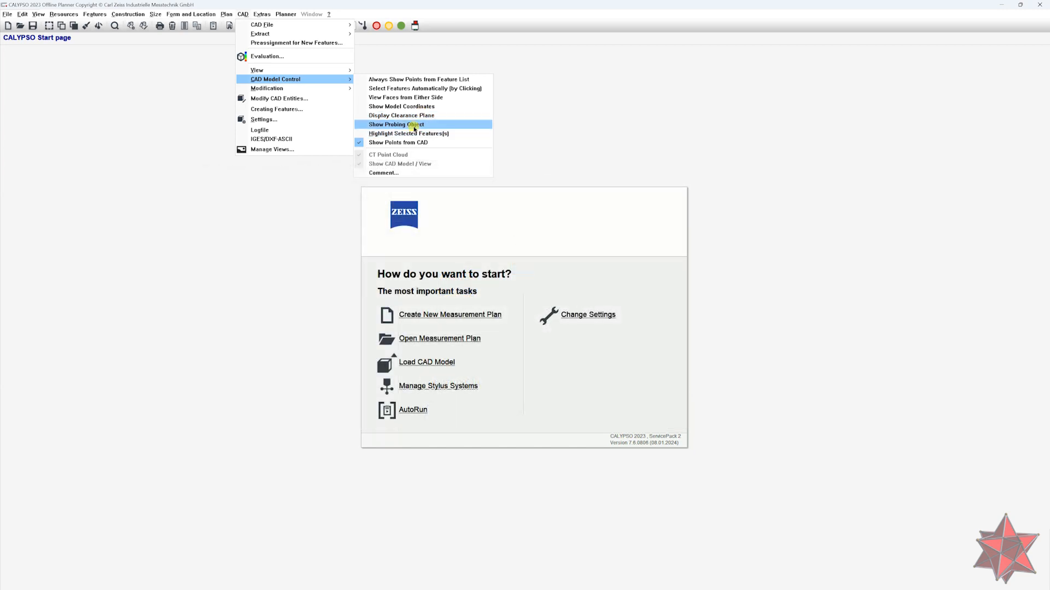
{"action": "mouse_move", "coordinate": [295, 18]}
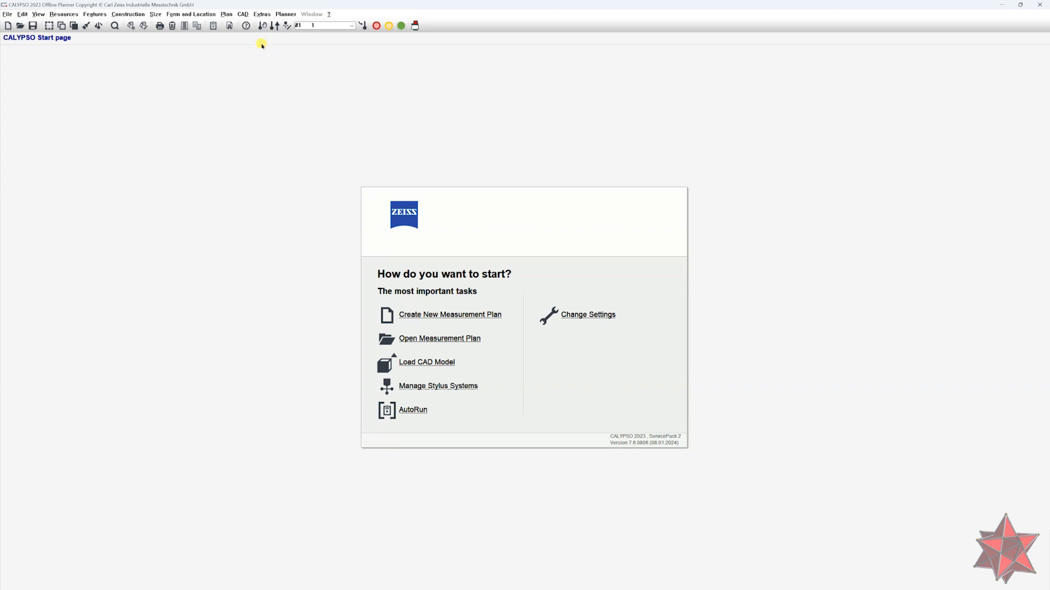
{"action": "left_click", "coordinate": [226, 14]}
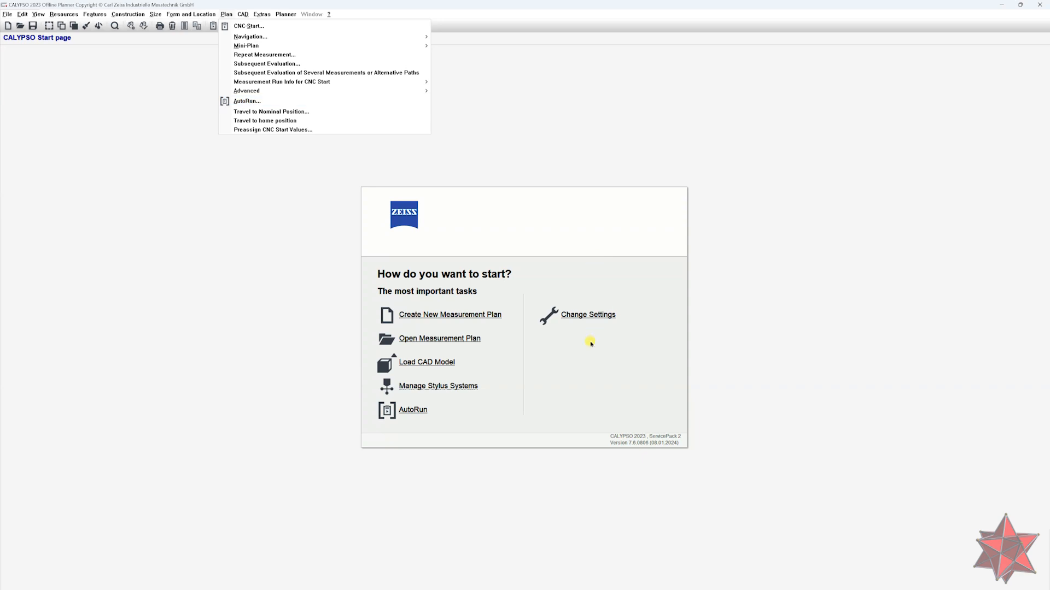
{"action": "left_click", "coordinate": [575, 376]}
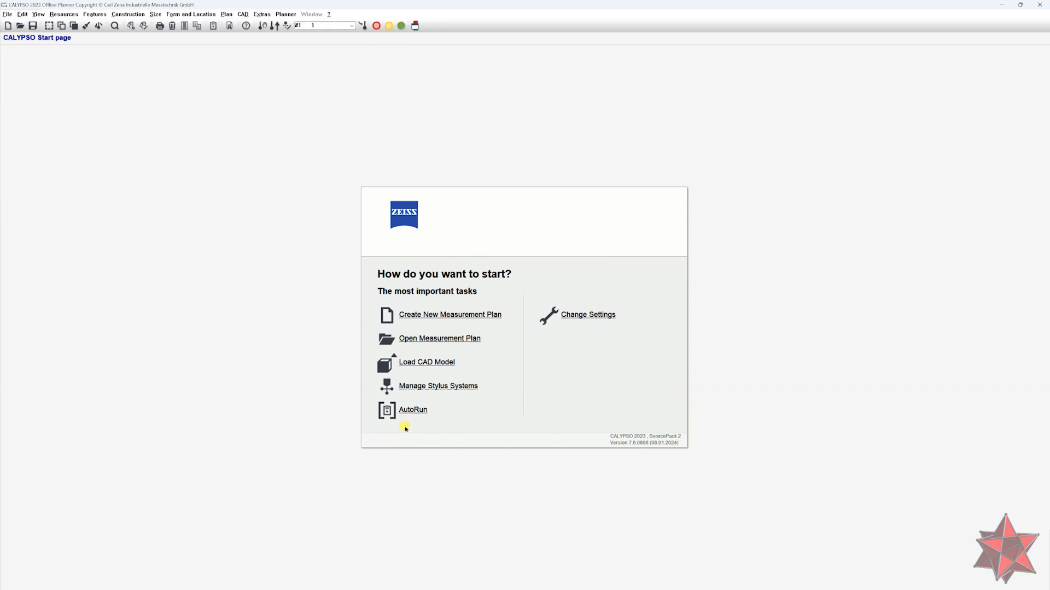
- Open the AutoRun interface from the start page to view its desk, and minimize it again
{"action": "left_click", "coordinate": [412, 410]}
{"action": "left_click_drag", "start_coordinate": [1049, 49], "coordinate": [385, 5]}
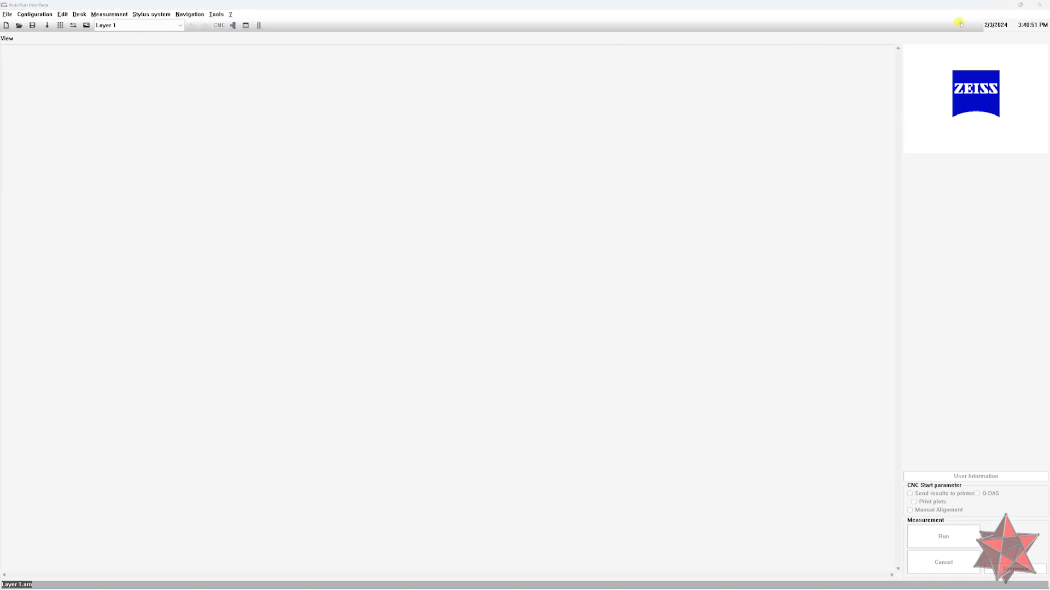
{"action": "left_click", "coordinate": [1001, 4]}
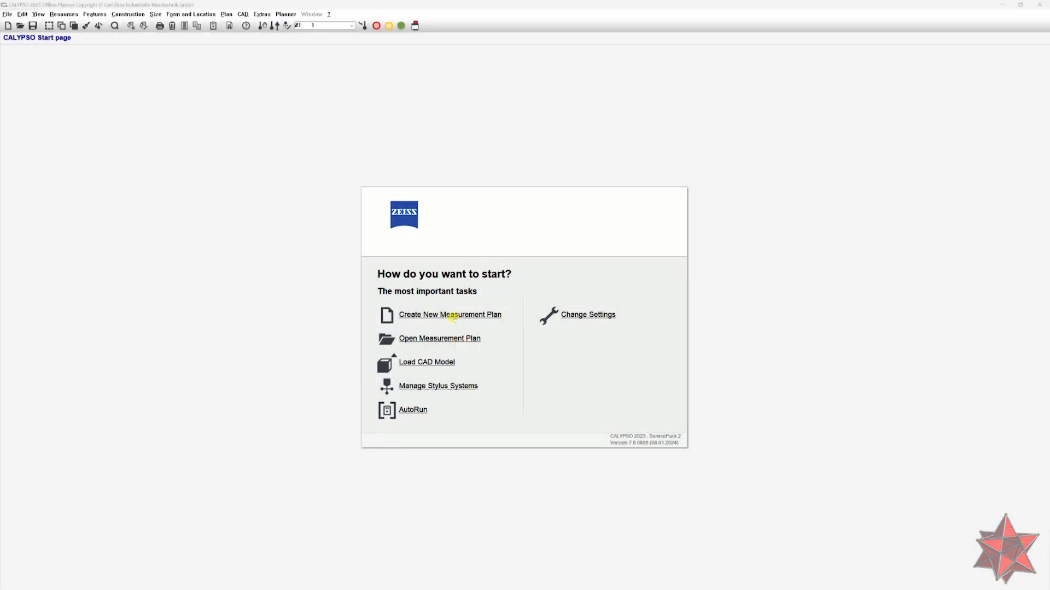
- Create a new measurement plan and open its CAD color settings, moving the dialog over the model view
{"action": "left_click", "coordinate": [453, 315]}
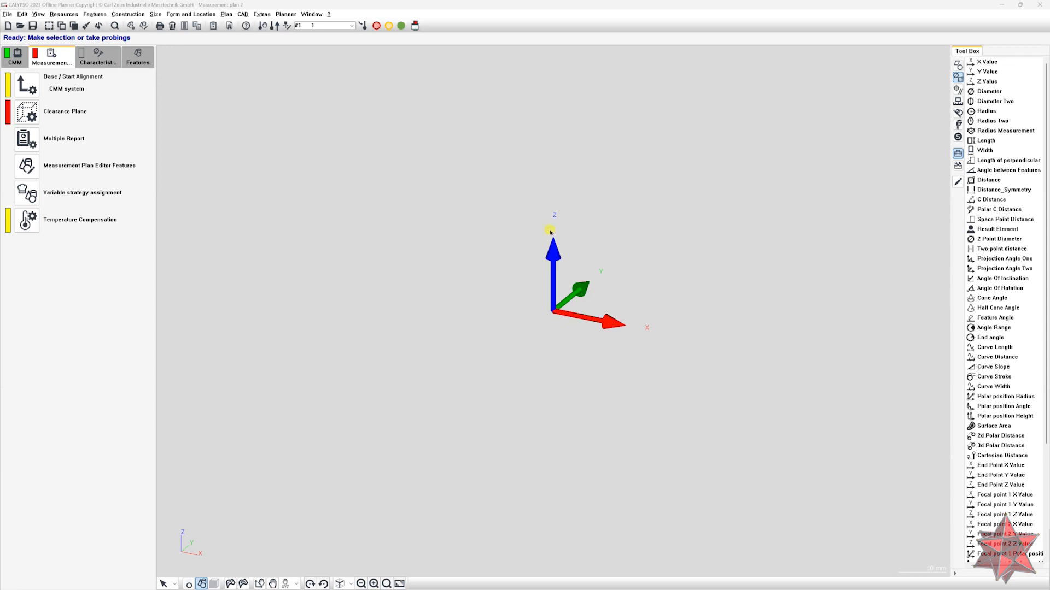
{"action": "left_click", "coordinate": [243, 14]}
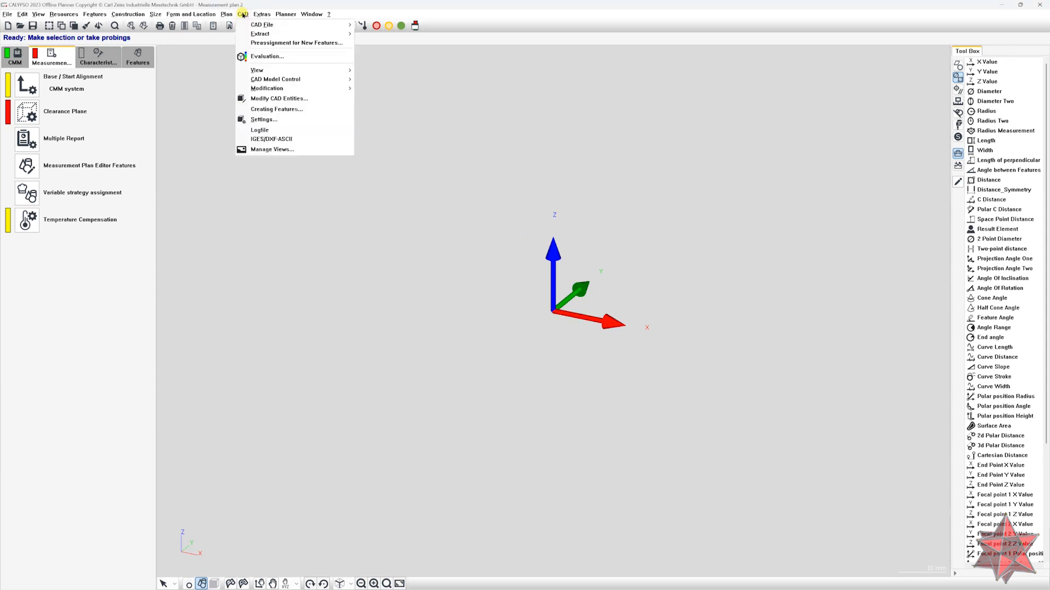
{"action": "left_click", "coordinate": [264, 120]}
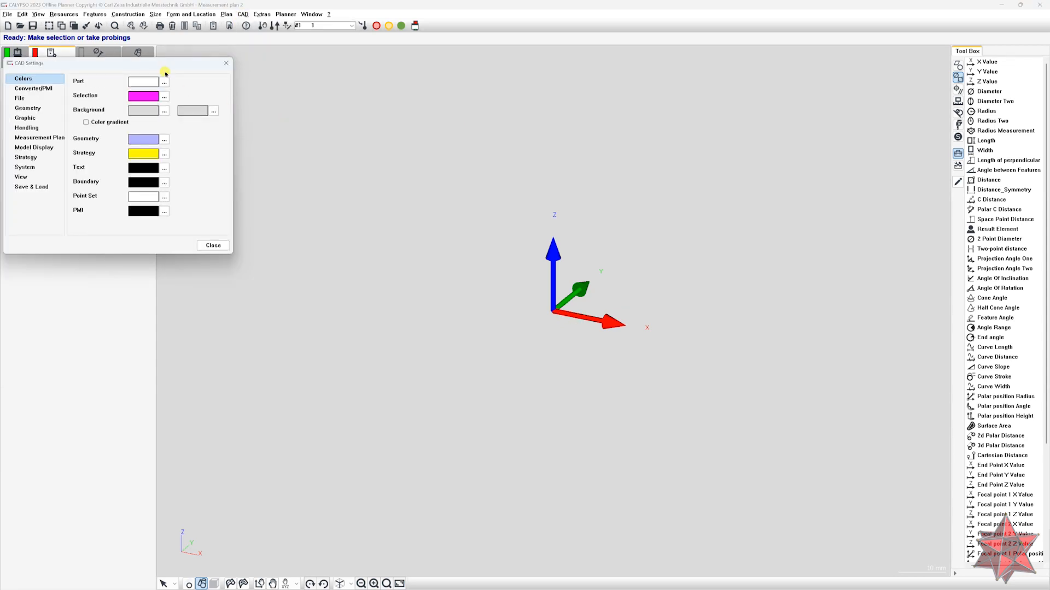
{"action": "left_click_drag", "start_coordinate": [168, 65], "coordinate": [642, 159]}
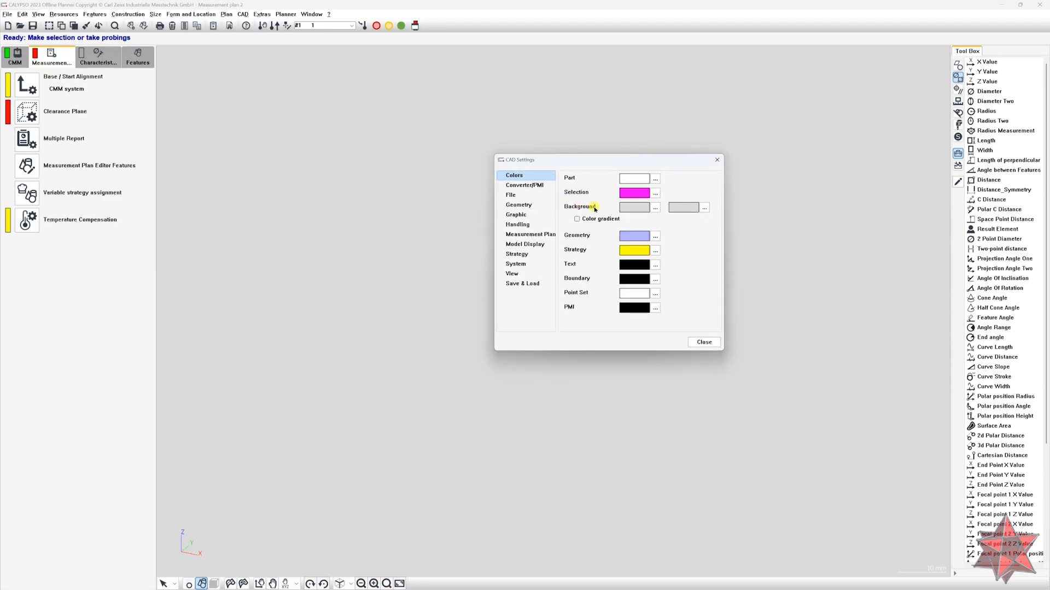
- Set the first background color of the CAD view to a dark blue with adjusted brightness
{"action": "left_click", "coordinate": [656, 208]}
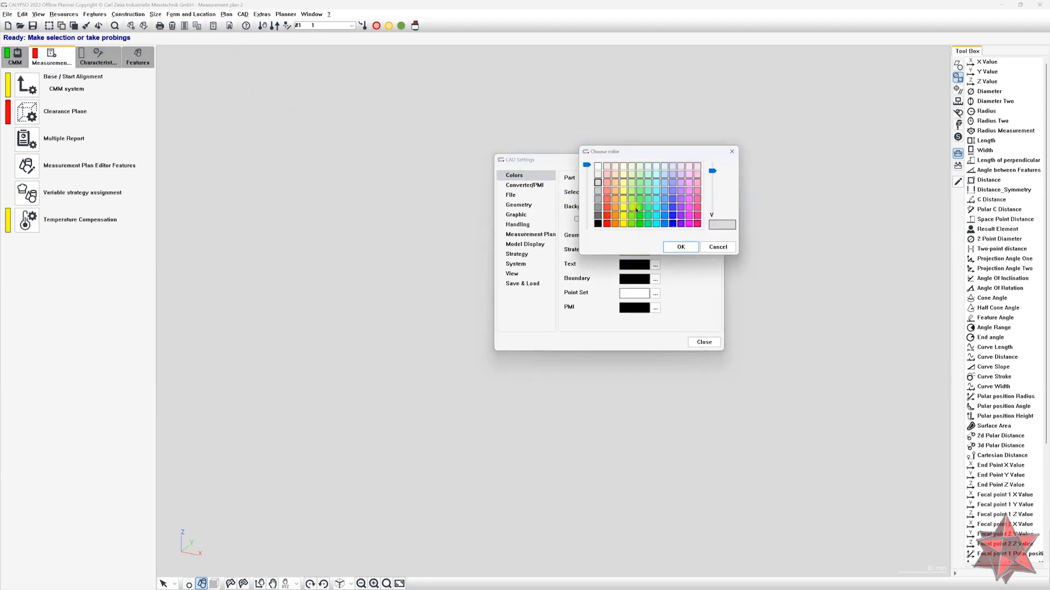
{"action": "left_click", "coordinate": [669, 207]}
{"action": "left_click_drag", "start_coordinate": [712, 170], "coordinate": [720, 181]}
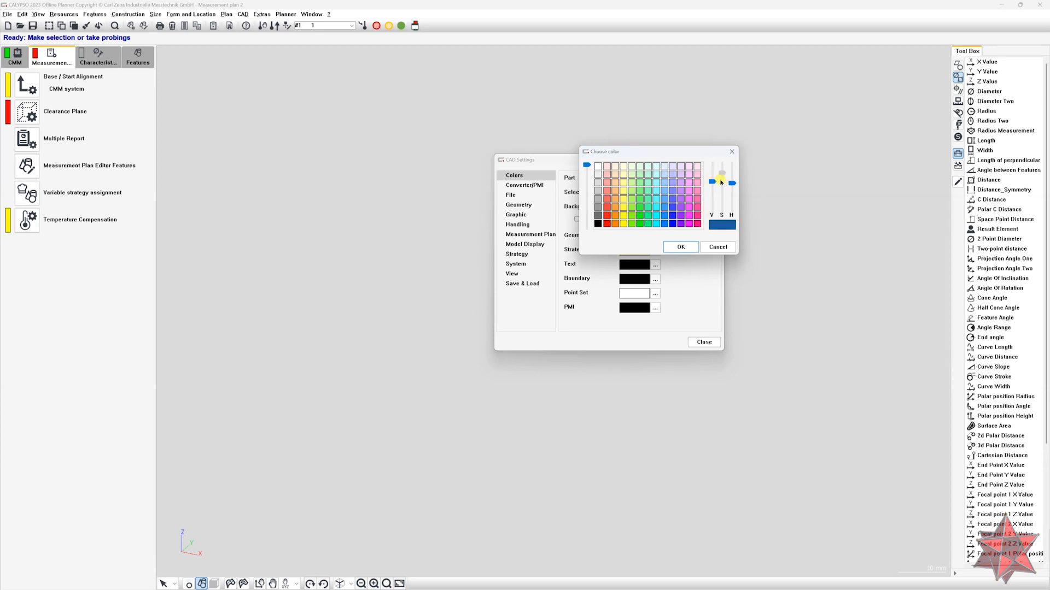
{"action": "left_click", "coordinate": [681, 247]}
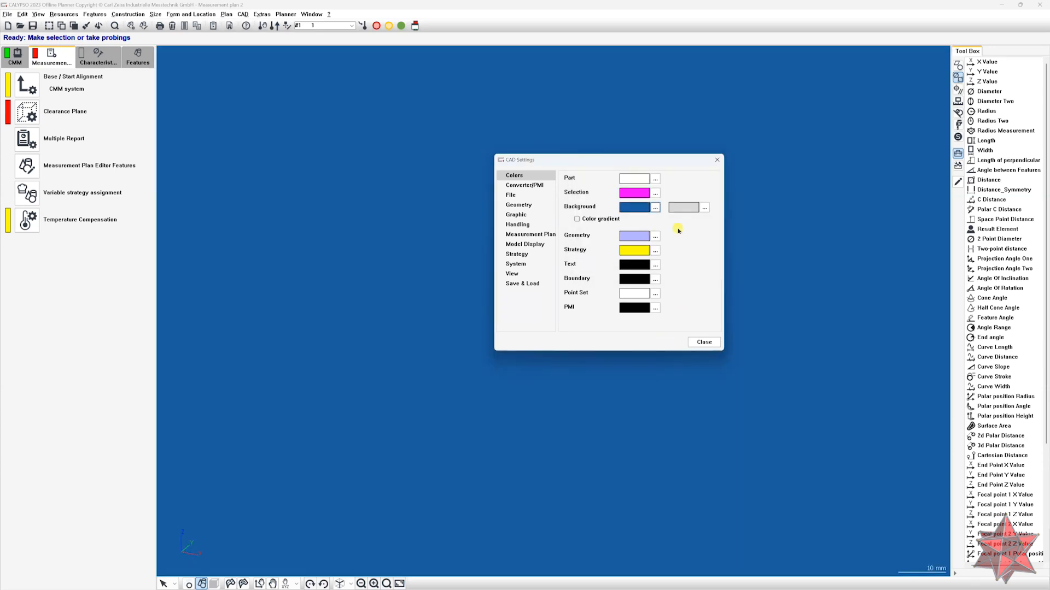
- Change the first background color of the CAD view to teal by adjusting saturation and hue
{"action": "left_click", "coordinate": [656, 207]}
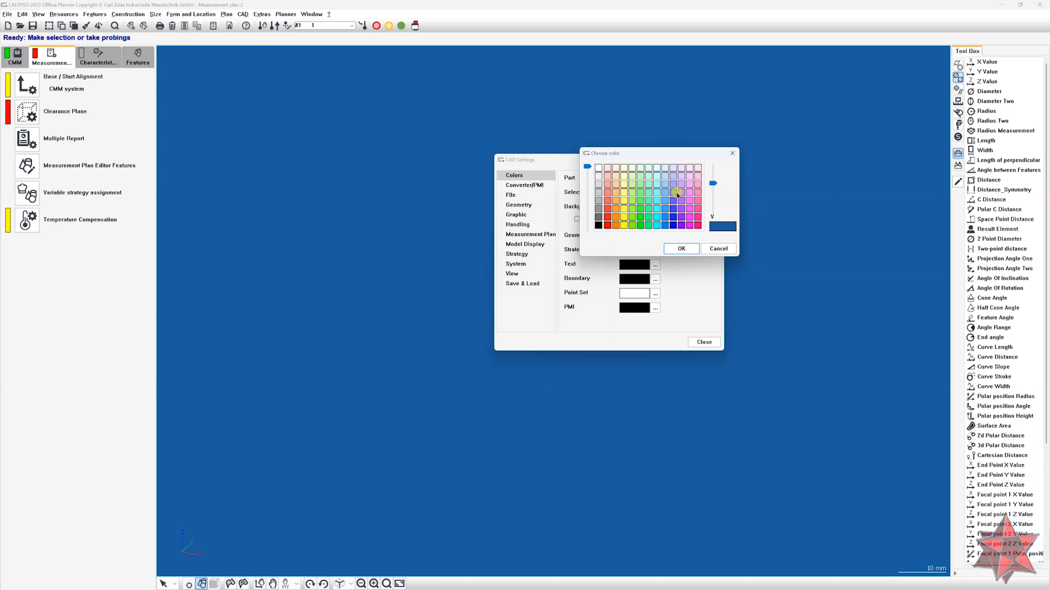
{"action": "left_click", "coordinate": [672, 201]}
{"action": "left_click", "coordinate": [723, 195]}
{"action": "mouse_move", "coordinate": [722, 196]}
{"action": "left_mouse_down"}
{"action": "mouse_move", "coordinate": [733, 180]}
{"action": "mouse_move", "coordinate": [713, 176]}
{"action": "mouse_move", "coordinate": [733, 189]}
{"action": "left_mouse_up"}
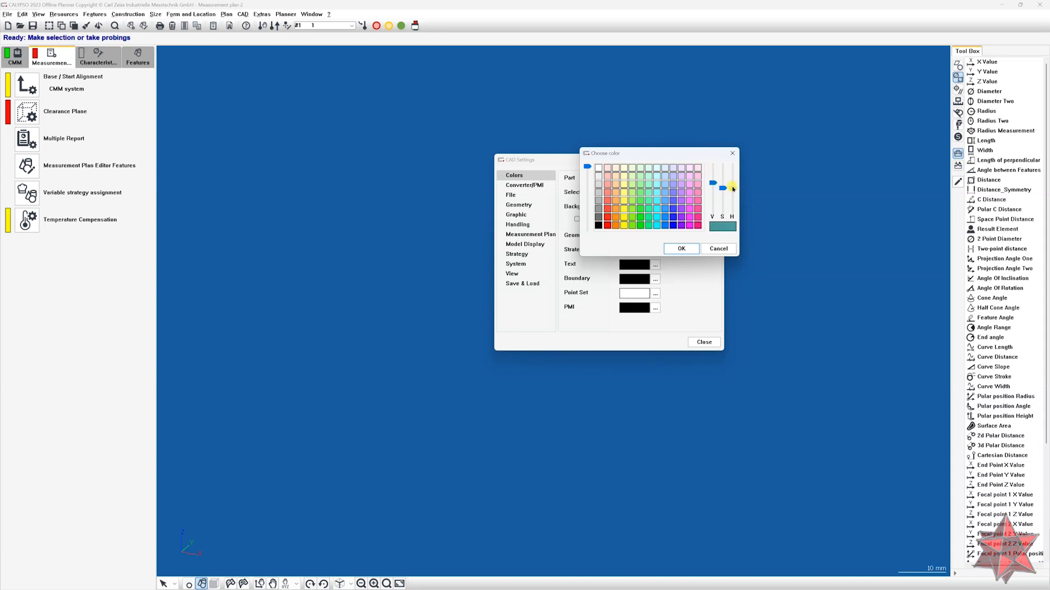
{"action": "left_click", "coordinate": [682, 249]}
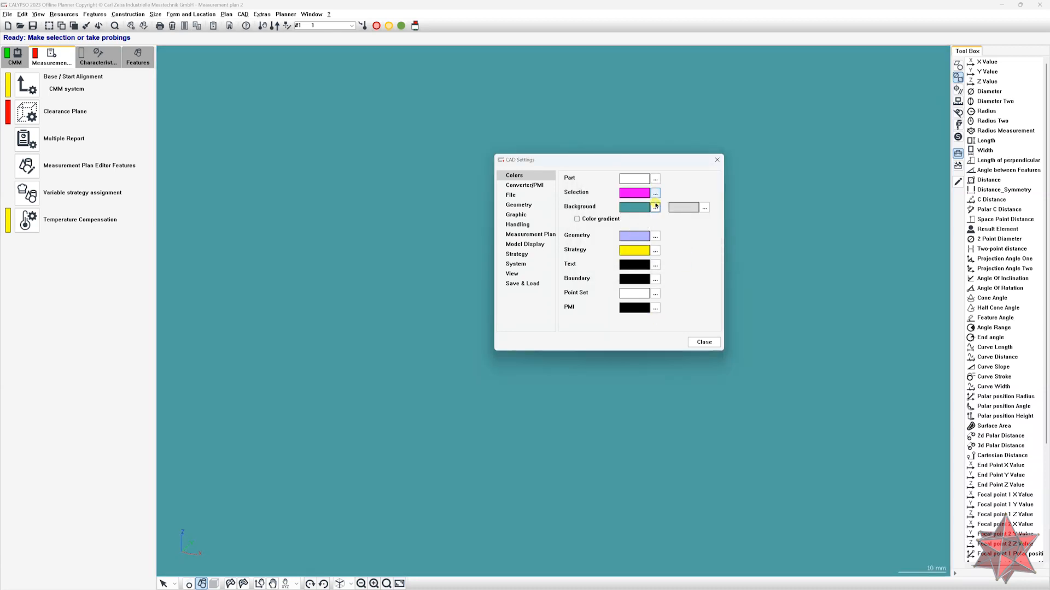
- Pick and fine-tune the second background color in the CAD color settings
{"action": "left_click", "coordinate": [704, 207]}
{"action": "left_click", "coordinate": [711, 192]}
{"action": "left_click_drag", "start_coordinate": [769, 188], "coordinate": [769, 175]}
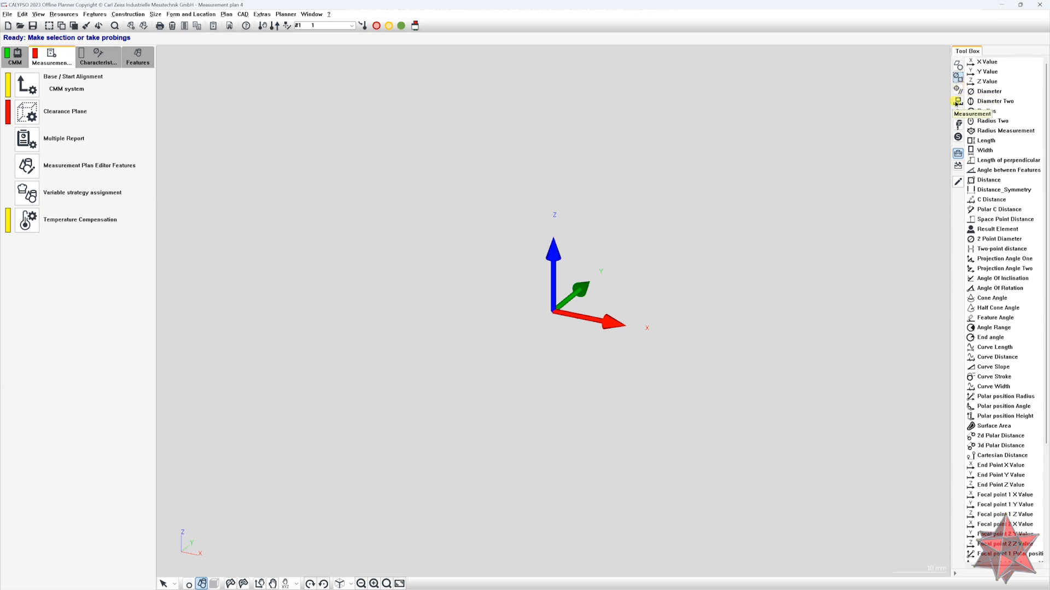
- Browse the Tool Box categories for measurement features, constructions, and alignment and utility elements
{"action": "left_click", "coordinate": [957, 102]}
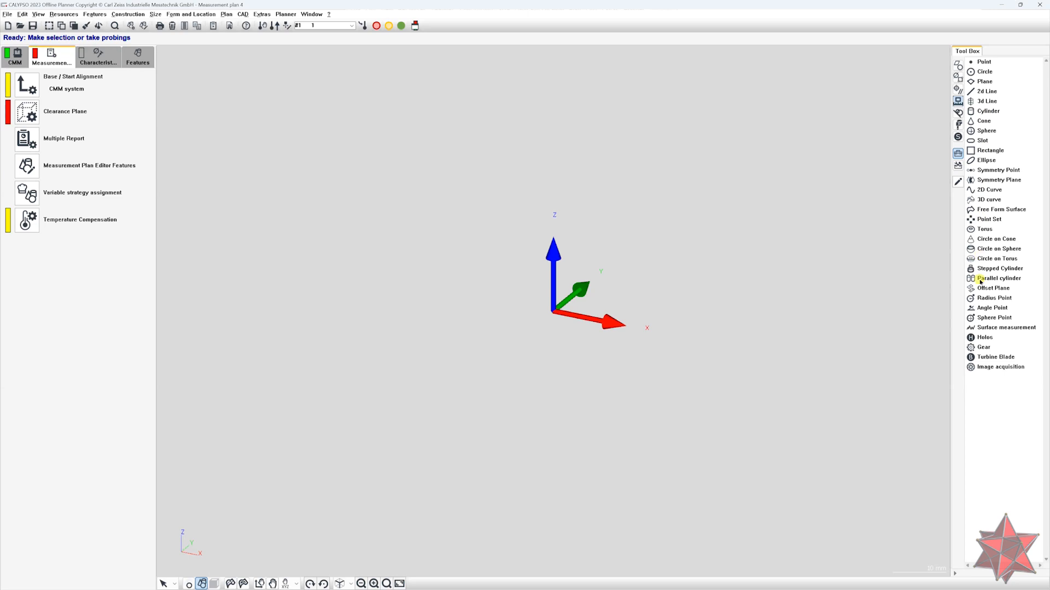
{"action": "left_click", "coordinate": [958, 113]}
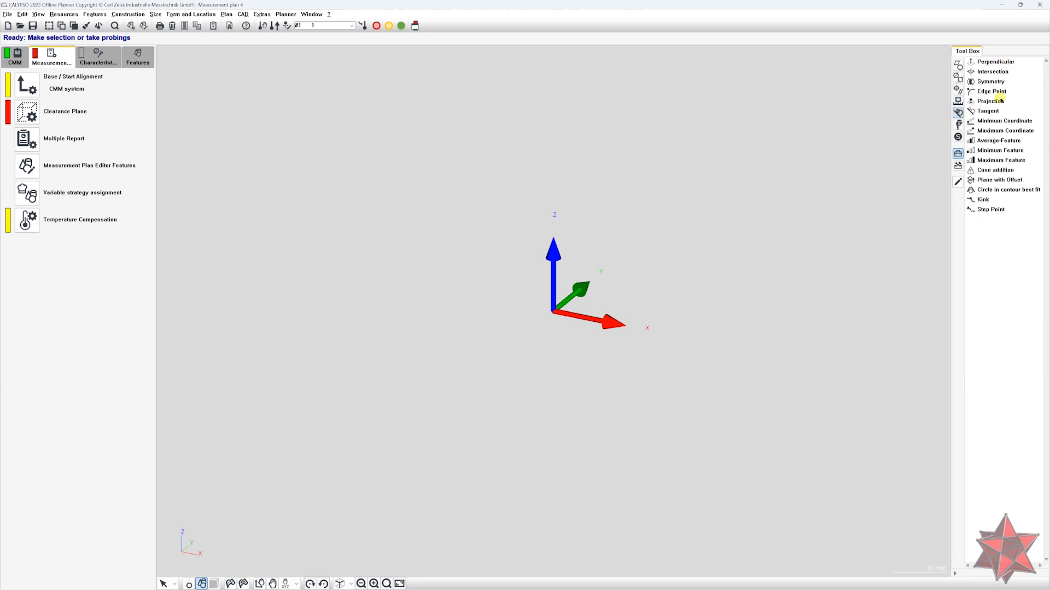
{"action": "left_click", "coordinate": [959, 126]}
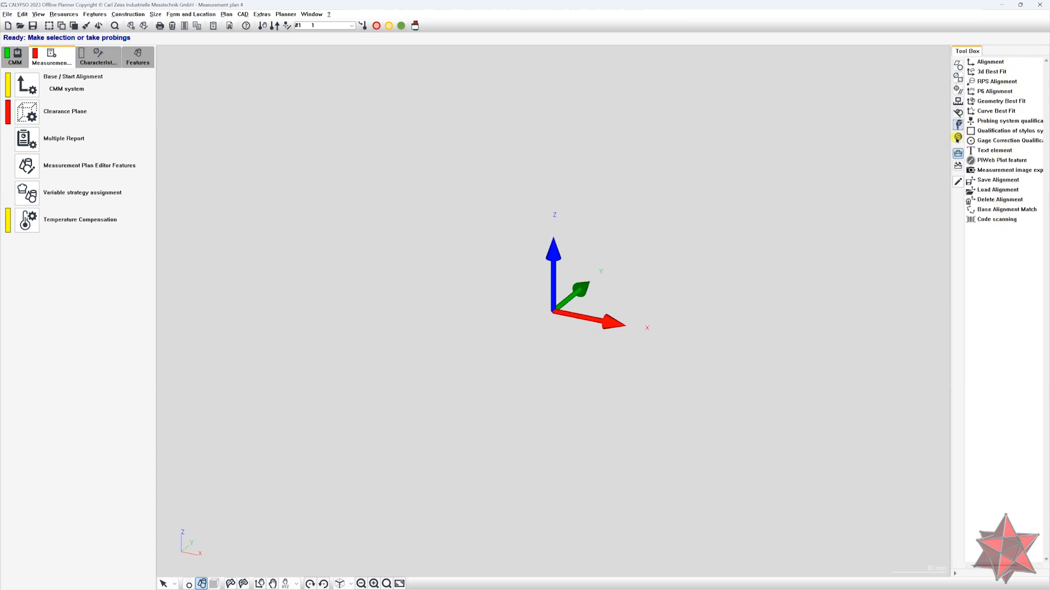
{"action": "left_click", "coordinate": [960, 137]}
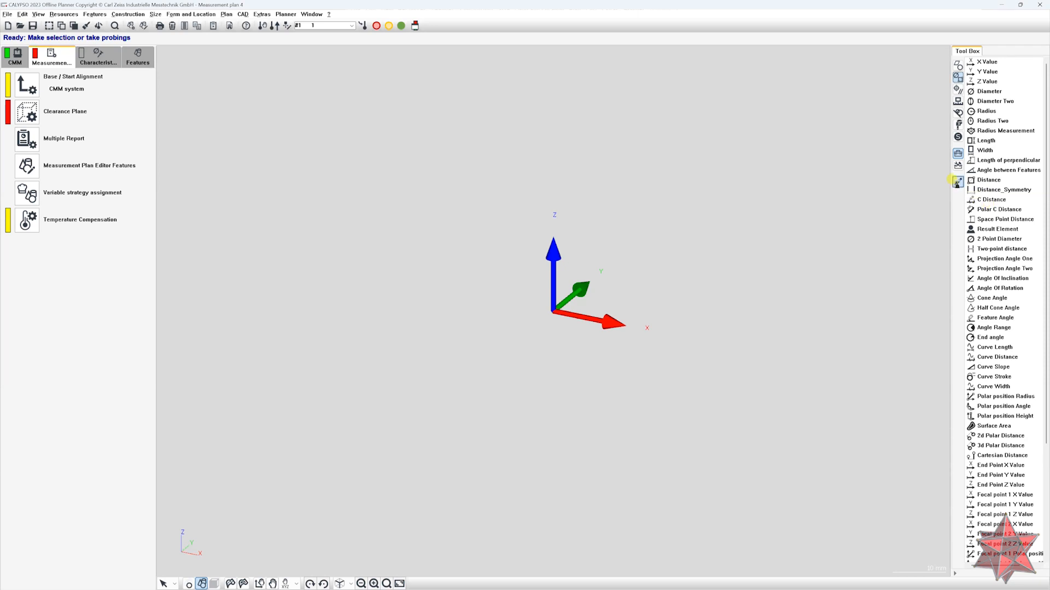
- Review which size characteristics are enabled in the Edit Tool Box settings and accept the existing selection
{"action": "left_click", "coordinate": [957, 182]}
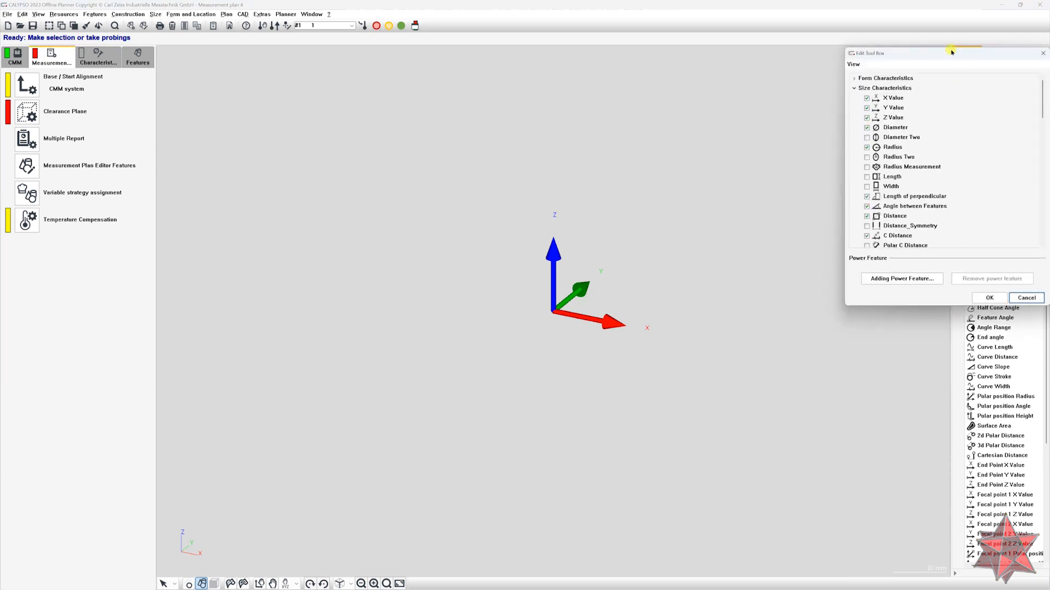
{"action": "left_click_drag", "start_coordinate": [938, 56], "coordinate": [721, 97]}
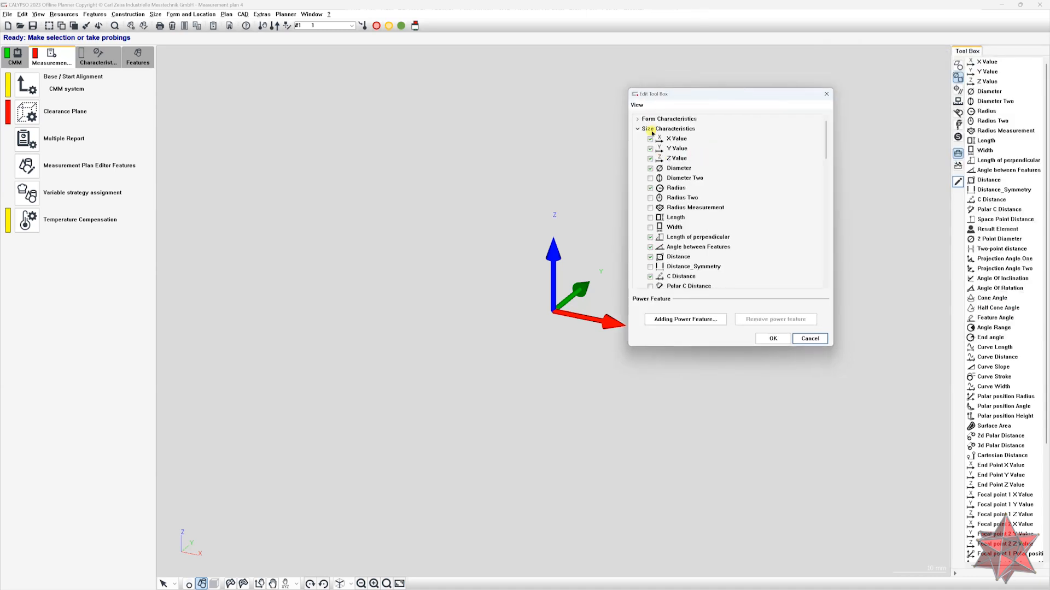
{"action": "scroll", "coordinate": [666, 200], "scroll_direction": "down", "scroll_amount": 5}
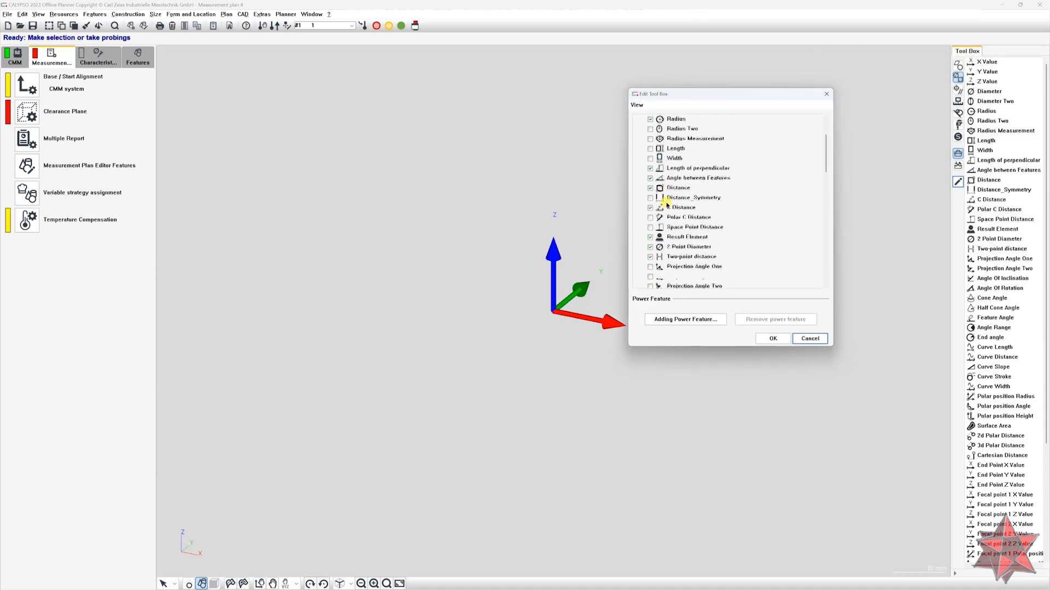
{"action": "scroll", "coordinate": [675, 205], "scroll_direction": "up", "scroll_amount": 1}
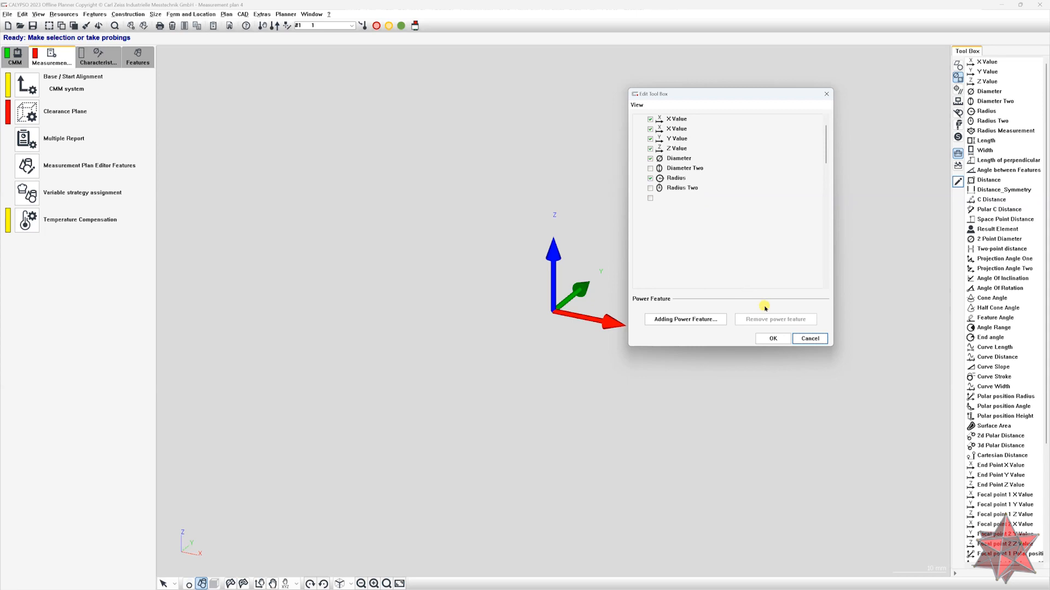
{"action": "left_click", "coordinate": [772, 339]}
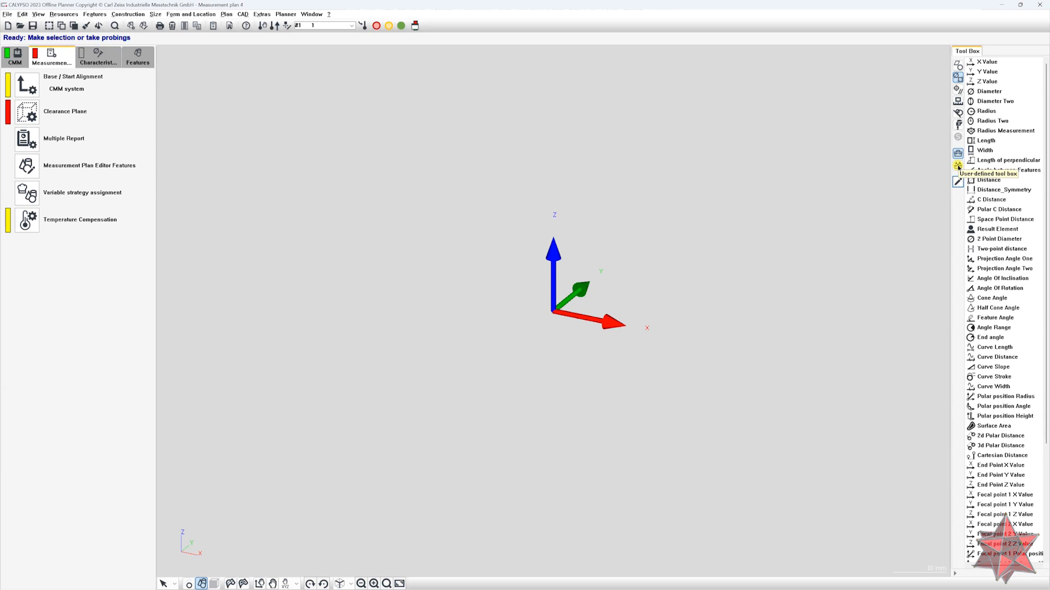
- Show the user-defined tool box and create a Diameter characteristic from it with its default settings
{"action": "left_click", "coordinate": [958, 167]}
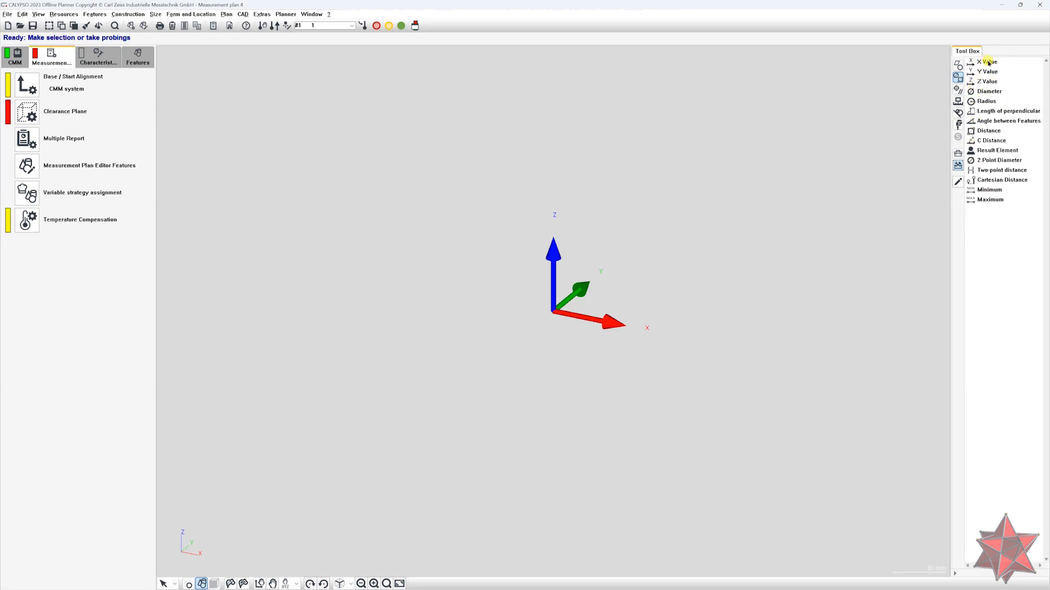
{"action": "left_click", "coordinate": [980, 92]}
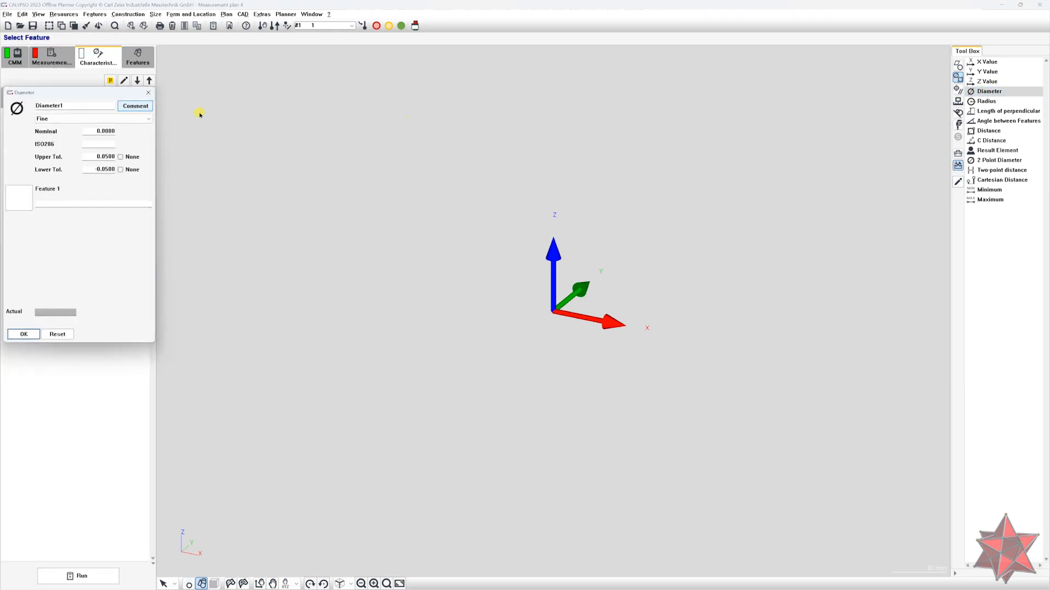
{"action": "left_click", "coordinate": [147, 92]}
- Add a Radius and a C Distance characteristic to the plan from the user-defined tool box
{"action": "left_click", "coordinate": [987, 102]}
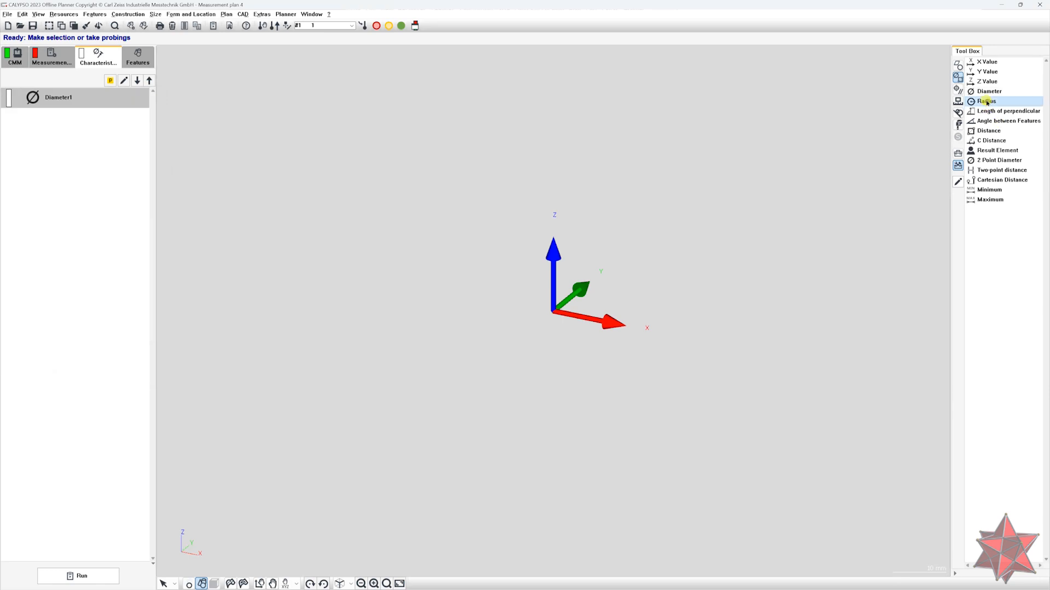
{"action": "left_click", "coordinate": [1004, 102]}
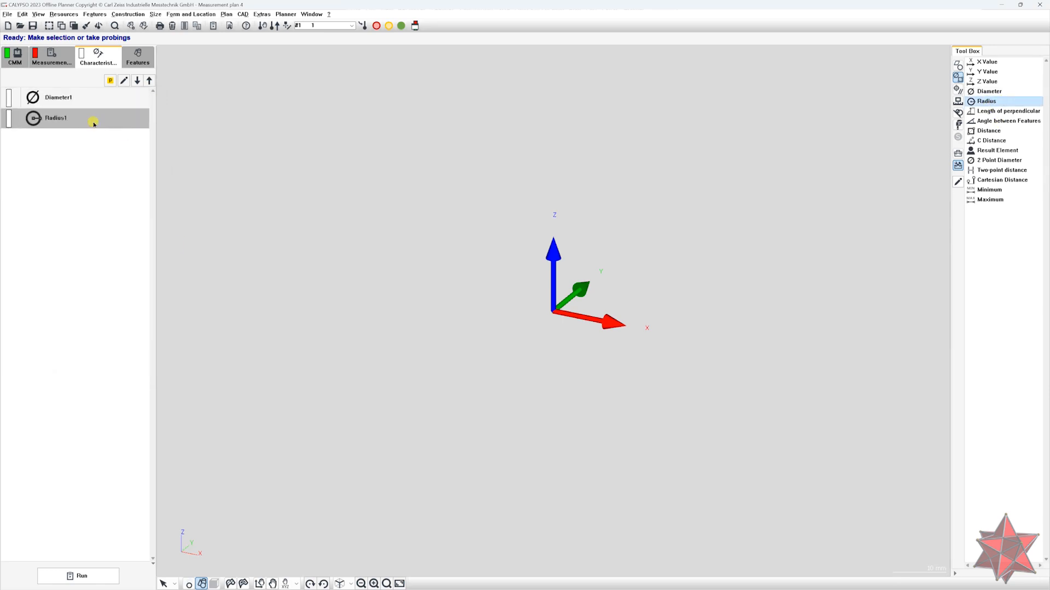
{"action": "left_click", "coordinate": [992, 142]}
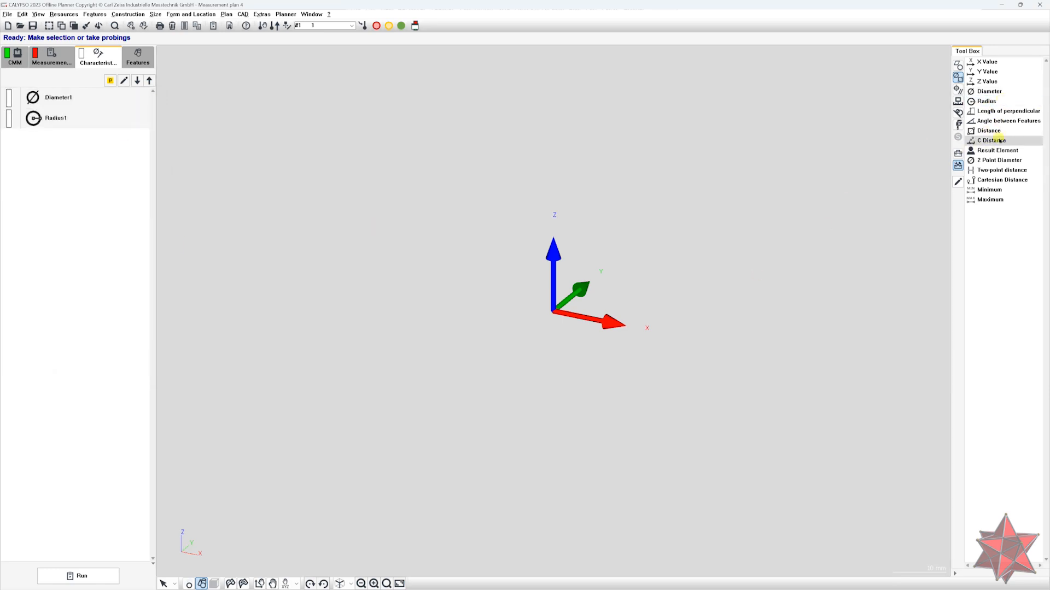
{"action": "left_click", "coordinate": [1001, 142]}
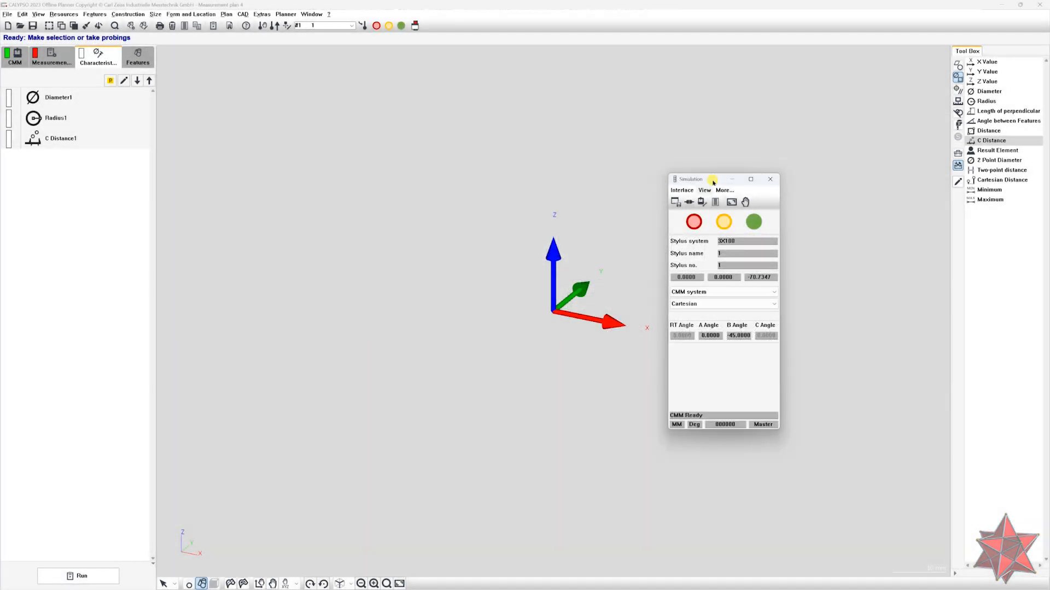
- Test the CMM stop light by putting the CMM into the wait state and setting it back to ready
{"action": "mouse_move", "coordinate": [715, 183]}
{"action": "left_mouse_down"}
{"action": "mouse_move", "coordinate": [699, 180]}
{"action": "mouse_move", "coordinate": [725, 177]}
{"action": "left_mouse_up"}
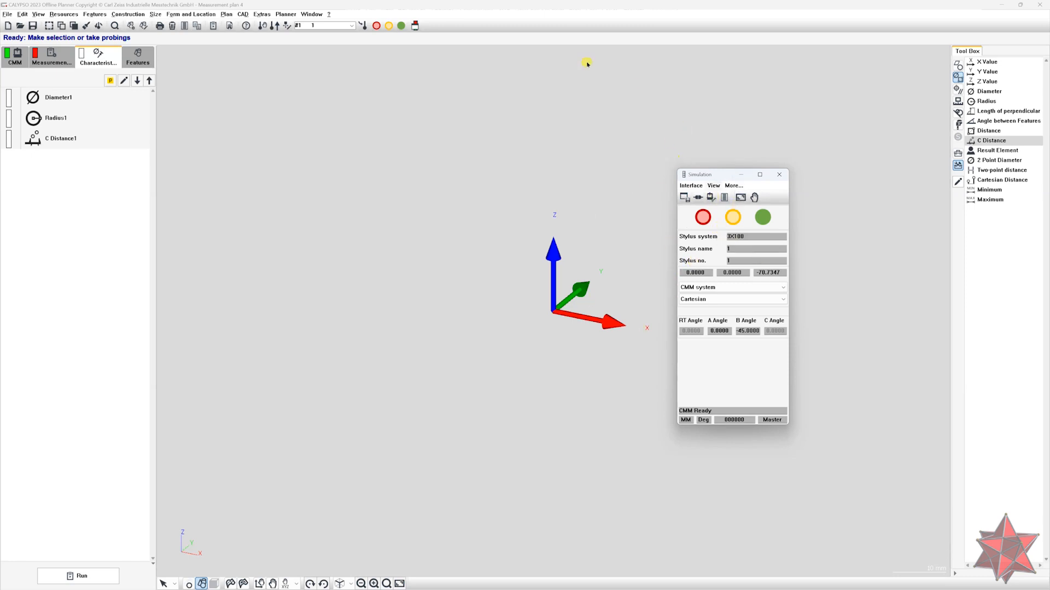
{"action": "left_click", "coordinate": [388, 29]}
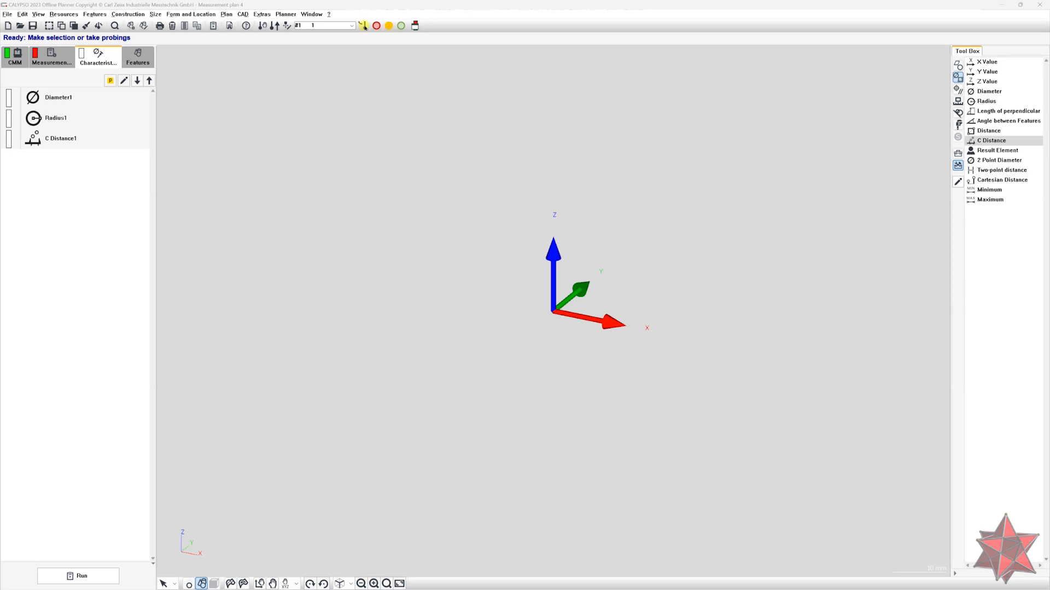
{"action": "left_click", "coordinate": [376, 26]}
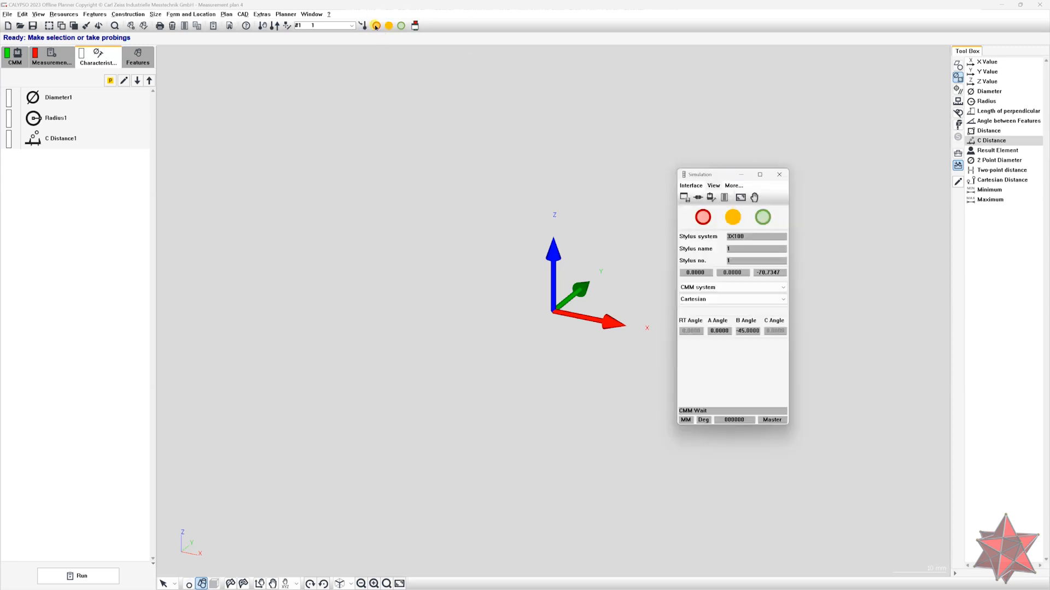
{"action": "left_click", "coordinate": [401, 25]}
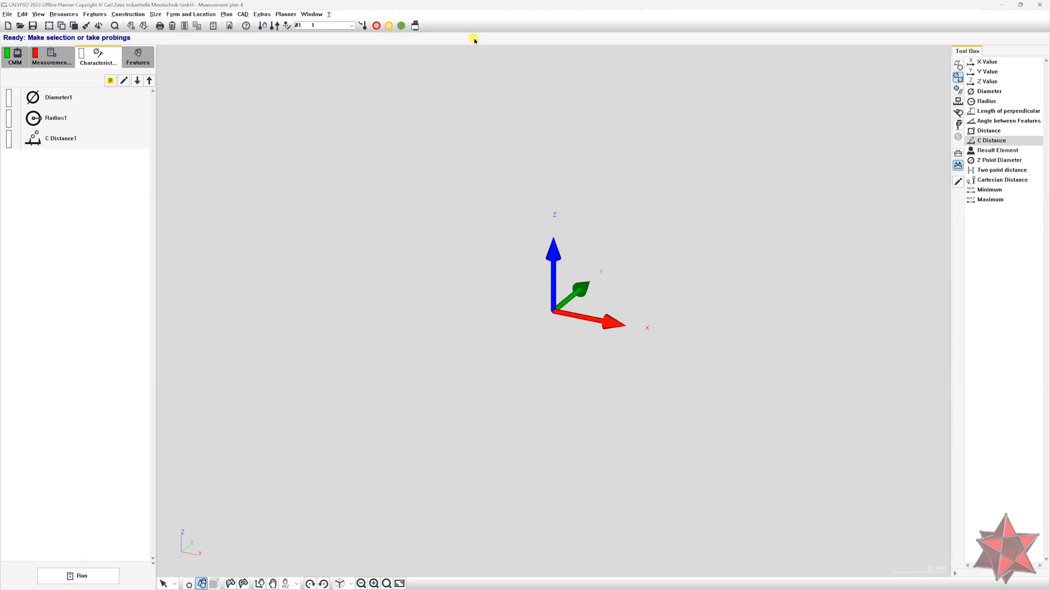
- Bring the Simulation window to the front, examine its display options and reposition it beside the coordinate system
{"action": "key", "text": "alt+Tab"}
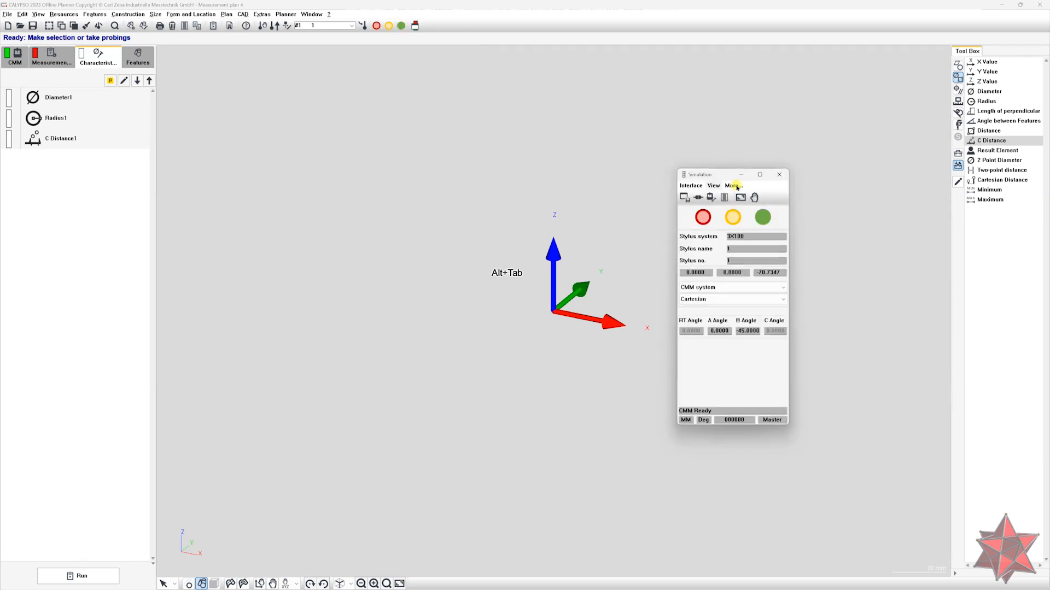
{"action": "mouse_move", "coordinate": [706, 181]}
{"action": "left_mouse_down"}
{"action": "mouse_move", "coordinate": [623, 171]}
{"action": "mouse_move", "coordinate": [641, 185]}
{"action": "mouse_move", "coordinate": [695, 181]}
{"action": "left_mouse_up"}
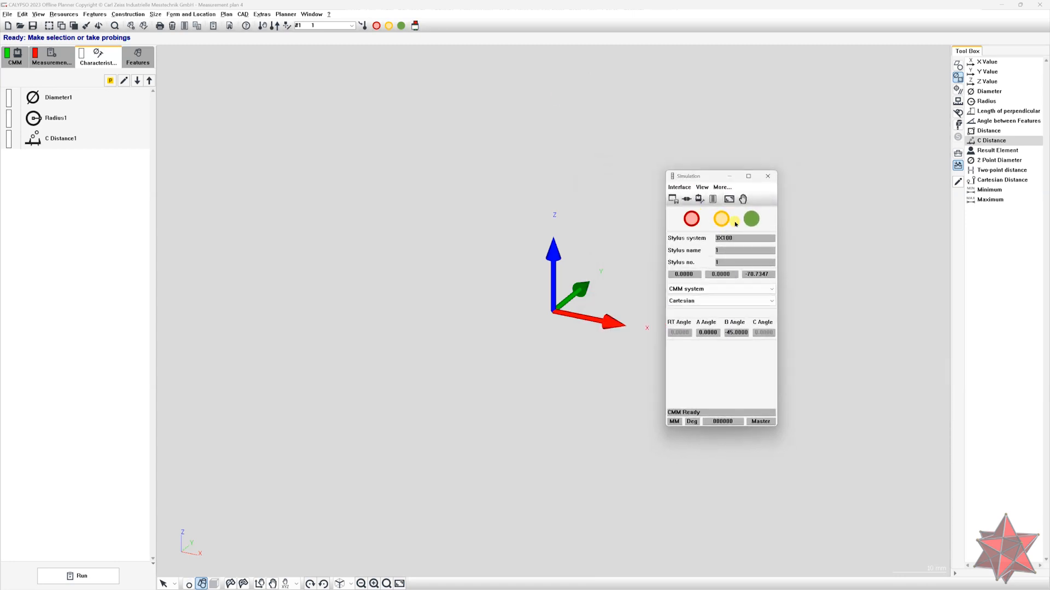
{"action": "left_click", "coordinate": [416, 25]}
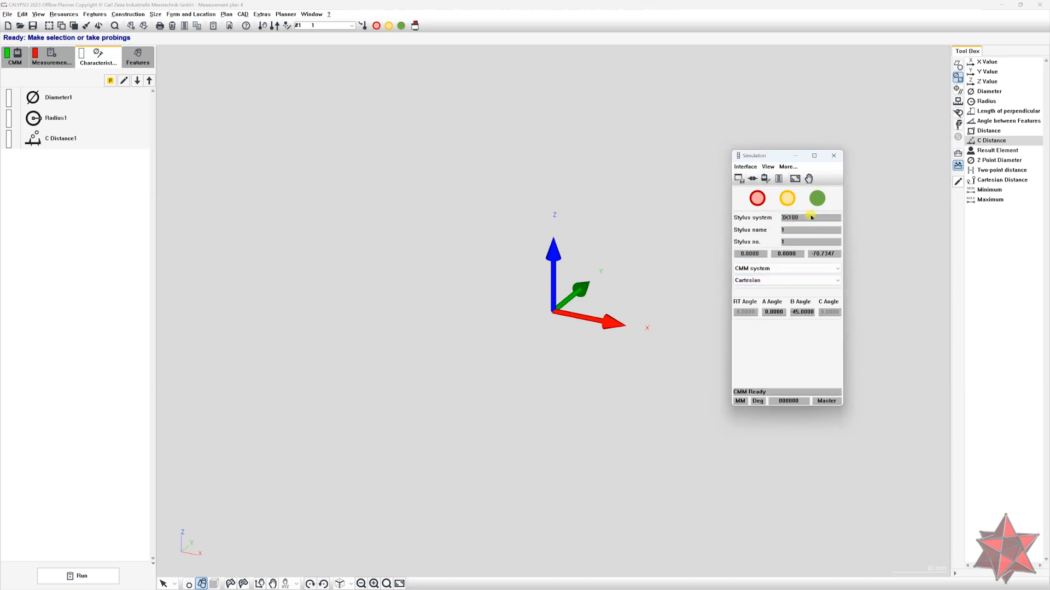
{"action": "left_click", "coordinate": [767, 166]}
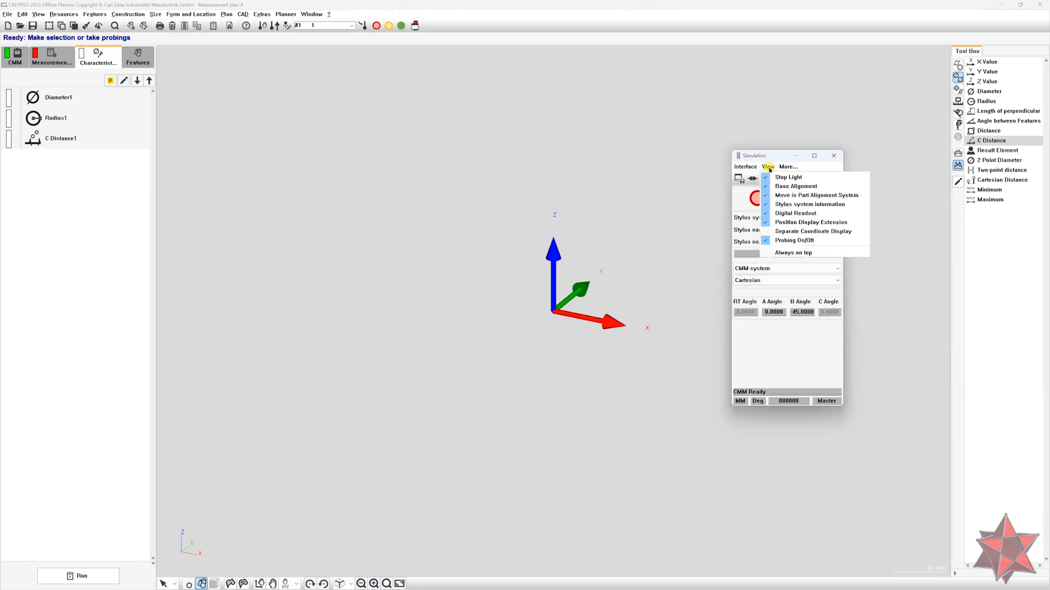
{"action": "mouse_move", "coordinate": [787, 166]}
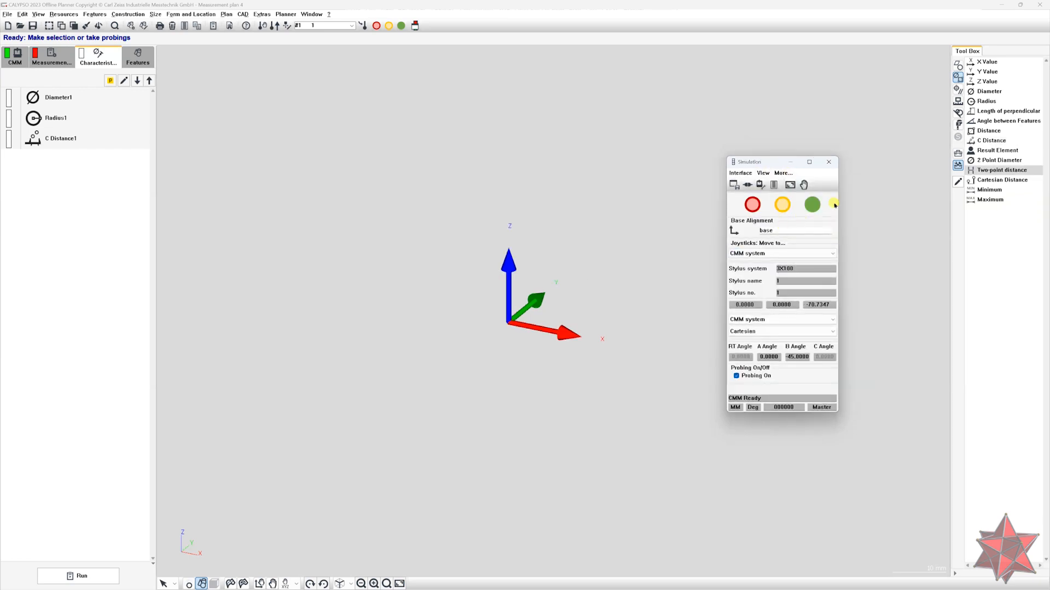
{"action": "left_click_drag", "start_coordinate": [763, 166], "coordinate": [794, 168]}
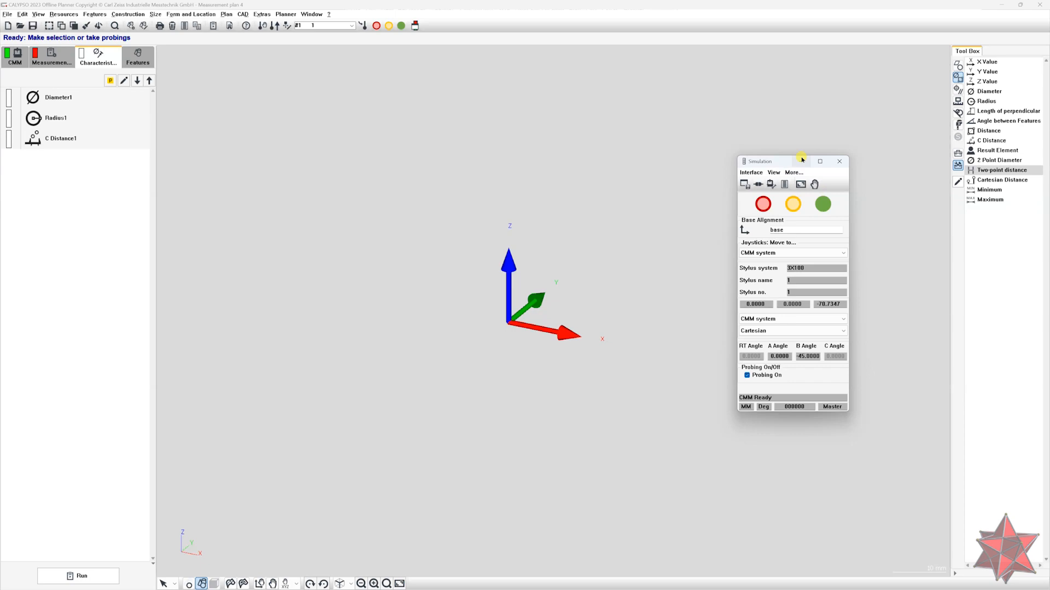
{"action": "left_click_drag", "start_coordinate": [778, 162], "coordinate": [804, 148]}
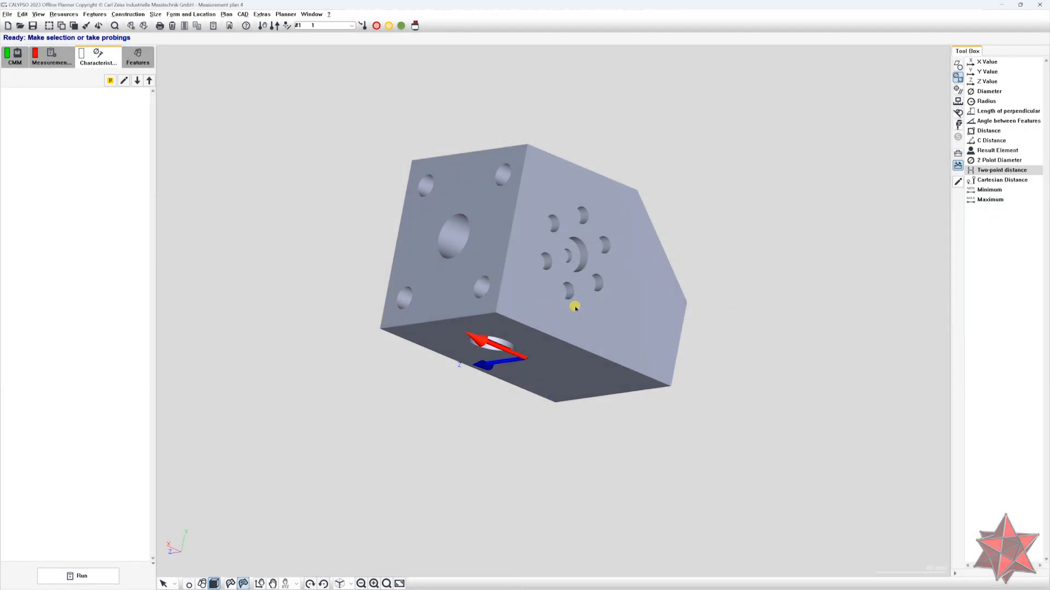
- Enable the transparent CAD model view in the Model Display section of the CAD settings
{"action": "left_click_drag", "start_coordinate": [574, 307], "coordinate": [690, 293]}
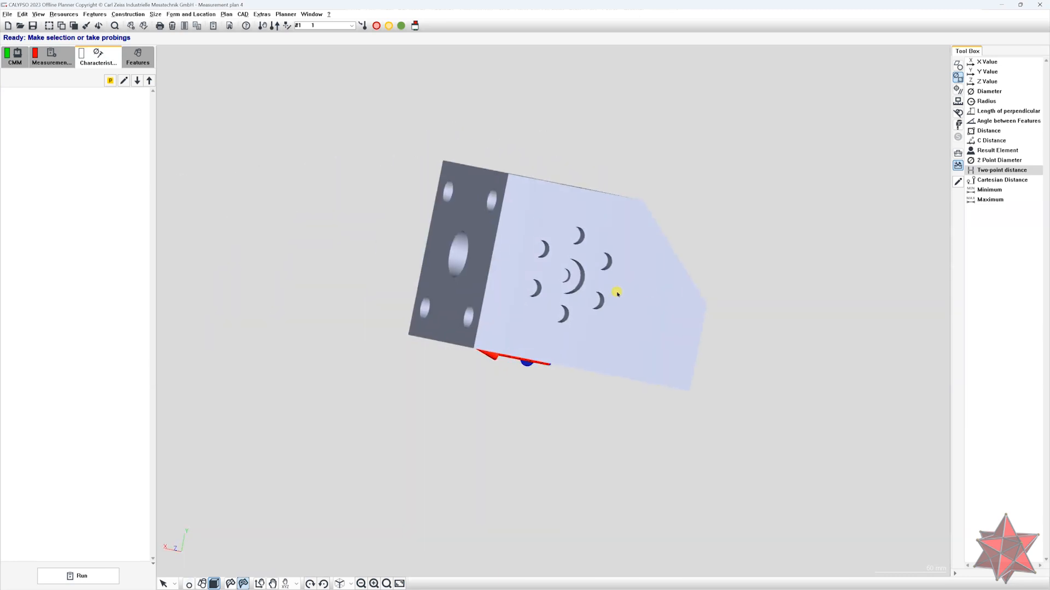
{"action": "left_click_drag", "start_coordinate": [500, 356], "coordinate": [626, 192]}
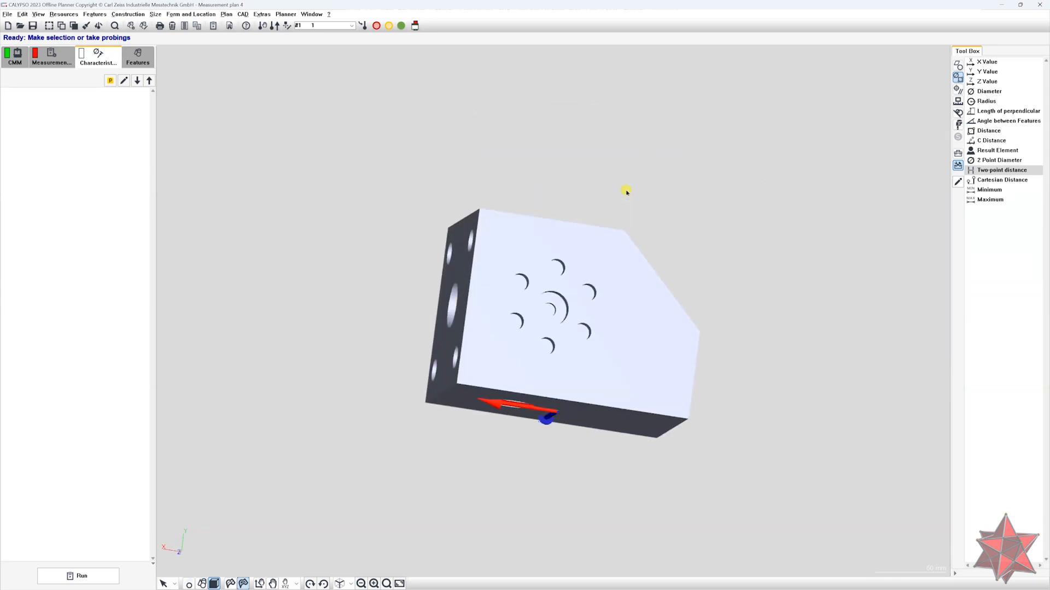
{"action": "left_click", "coordinate": [242, 15]}
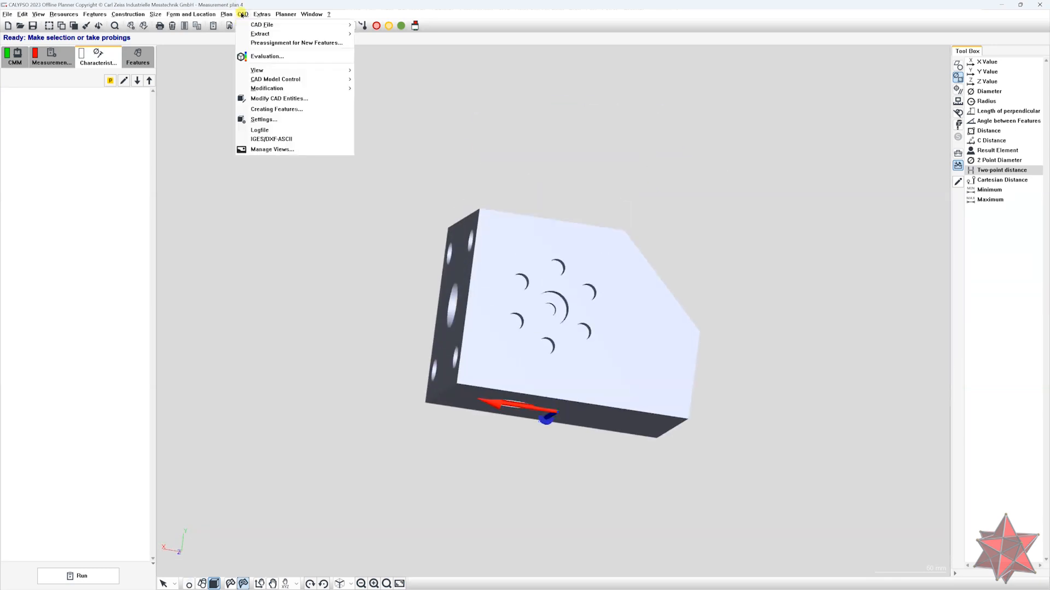
{"action": "left_click", "coordinate": [277, 119]}
{"action": "left_click_drag", "start_coordinate": [146, 64], "coordinate": [667, 104]}
{"action": "left_click", "coordinate": [558, 187]}
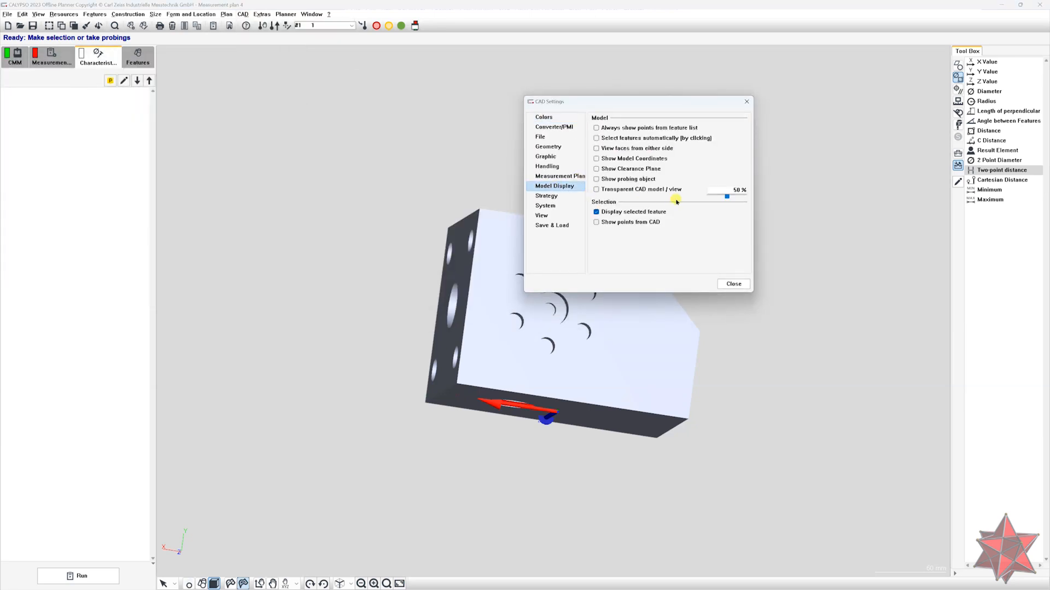
{"action": "left_click", "coordinate": [596, 190]}
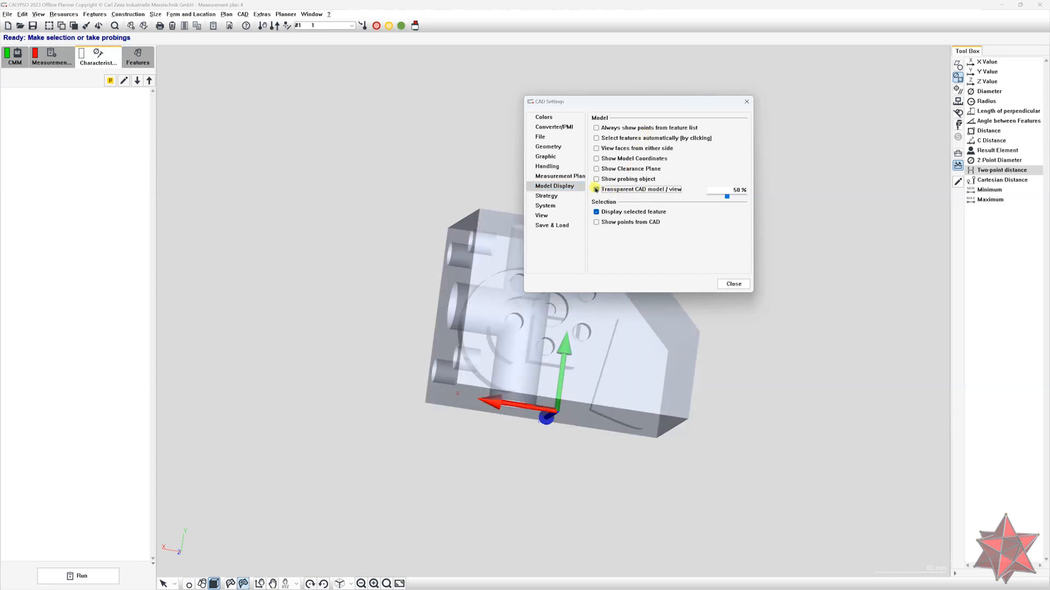
- Move the CAD Settings dialog clear of the model and set the model transparency to 80 %
{"action": "left_click_drag", "start_coordinate": [633, 104], "coordinate": [212, 131]}
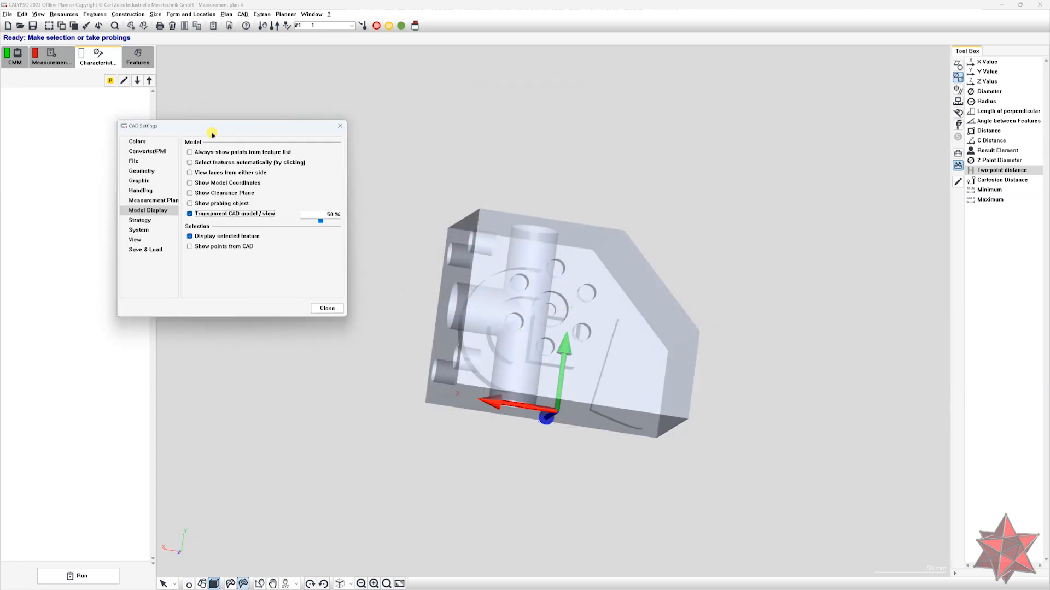
{"action": "middle_click_drag", "start_coordinate": [558, 228], "coordinate": [549, 259]}
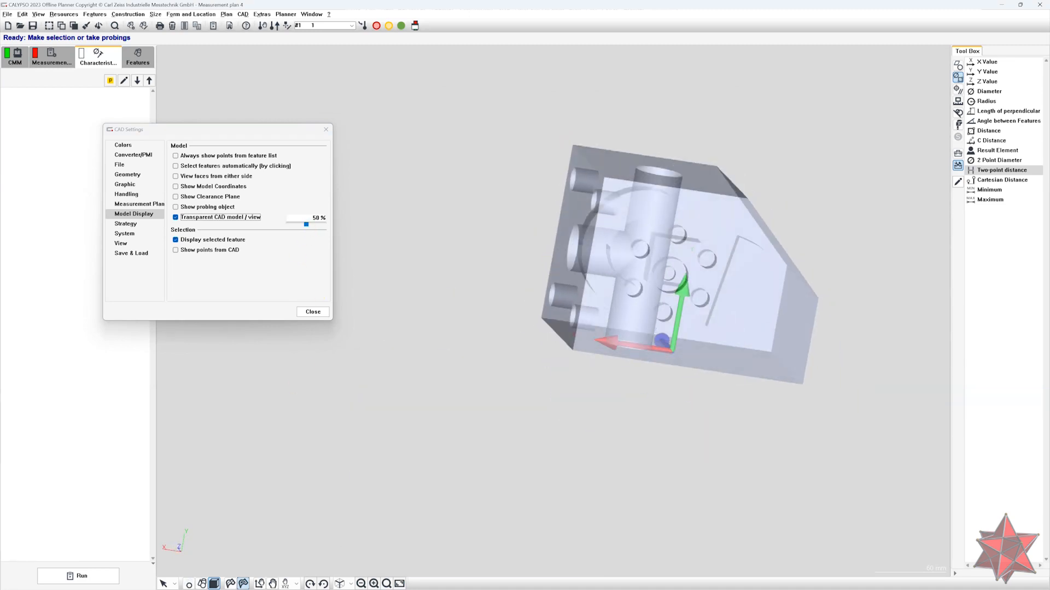
{"action": "left_click_drag", "start_coordinate": [311, 218], "coordinate": [349, 221]}
{"action": "type", "text": "80"}
{"action": "key", "text": "Tab"}
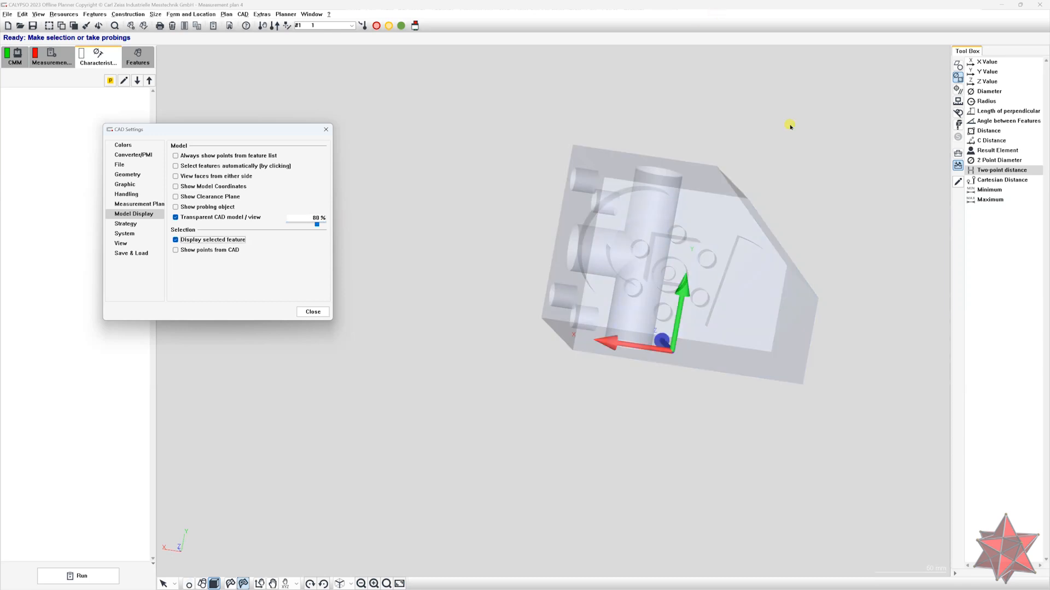
- Set the CAD model transparency to 30 % and close the CAD settings
{"action": "key", "text": "shift+Tab"}
{"action": "type", "text": "30"}
{"action": "key", "text": "Tab"}
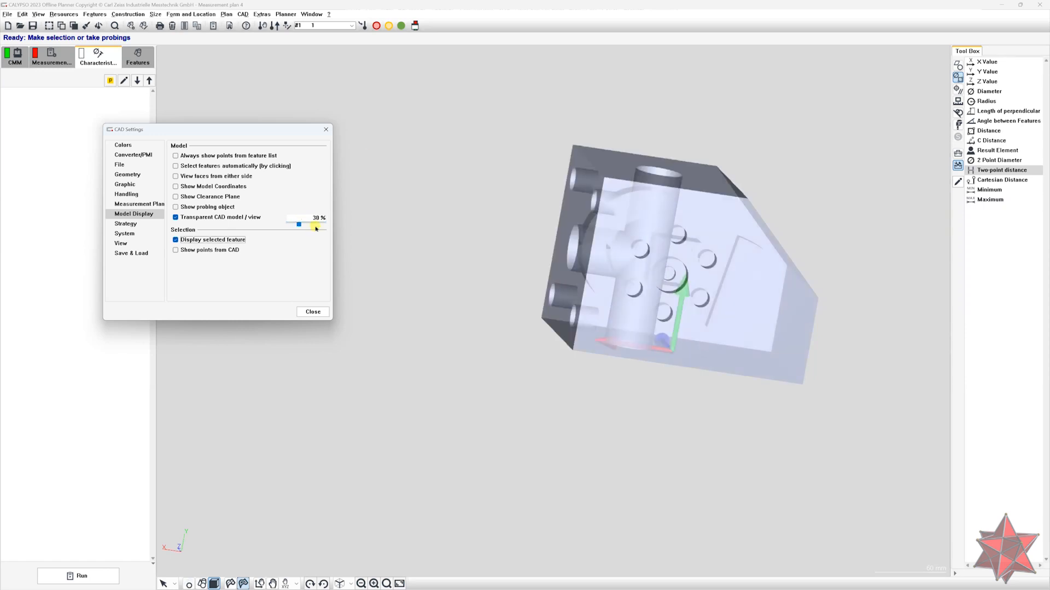
{"action": "left_click", "coordinate": [310, 313]}
- Turn off the CAD model's transparency and hide the model in the CAD view
{"action": "middle_click_drag", "start_coordinate": [505, 194], "coordinate": [377, 157]}
{"action": "middle_click_drag", "start_coordinate": [518, 203], "coordinate": [471, 179]}
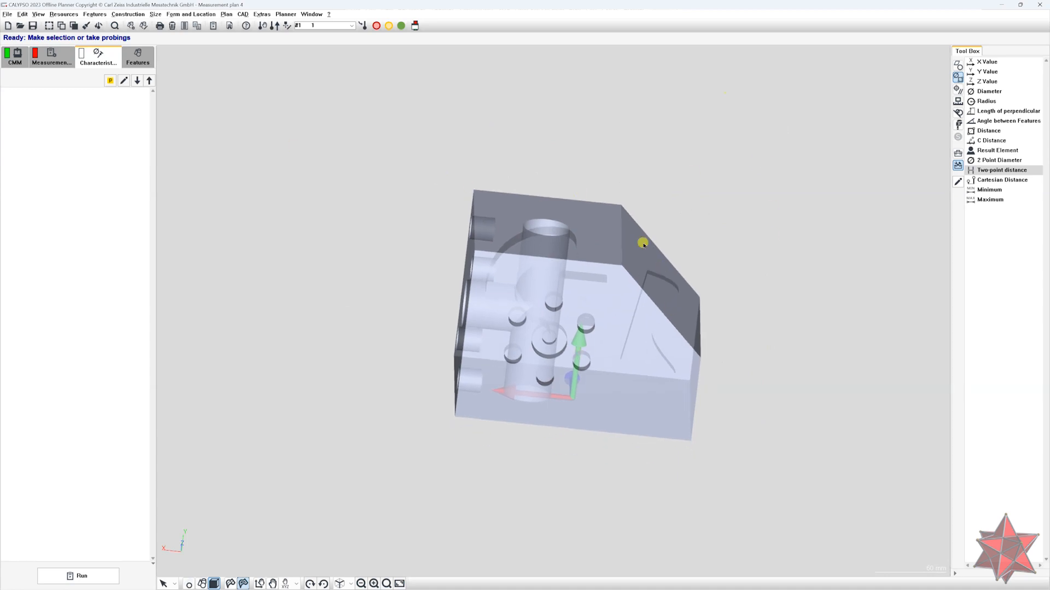
{"action": "right_click", "coordinate": [727, 170]}
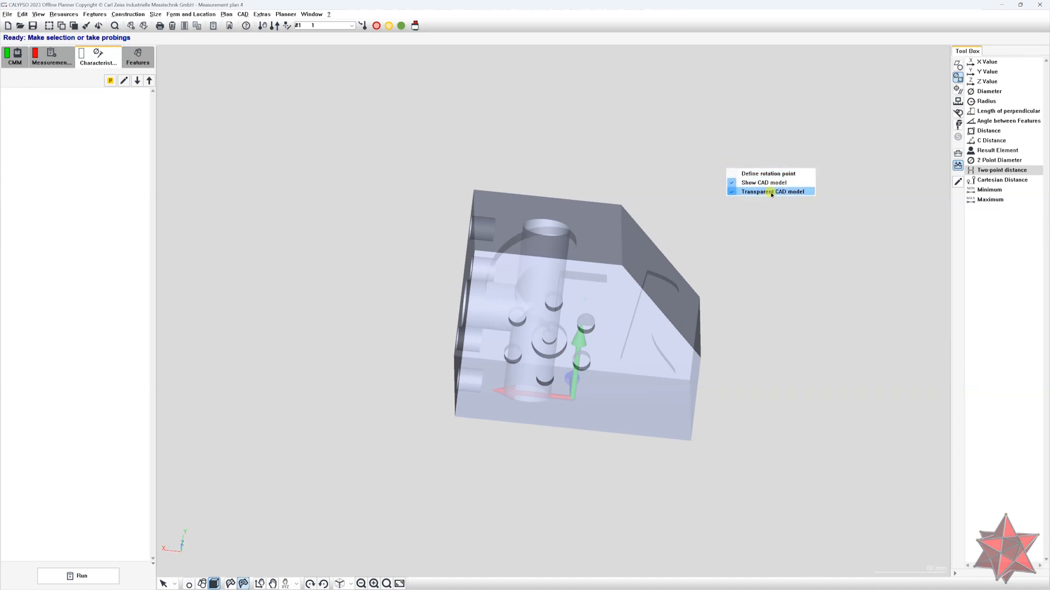
{"action": "left_click", "coordinate": [796, 193]}
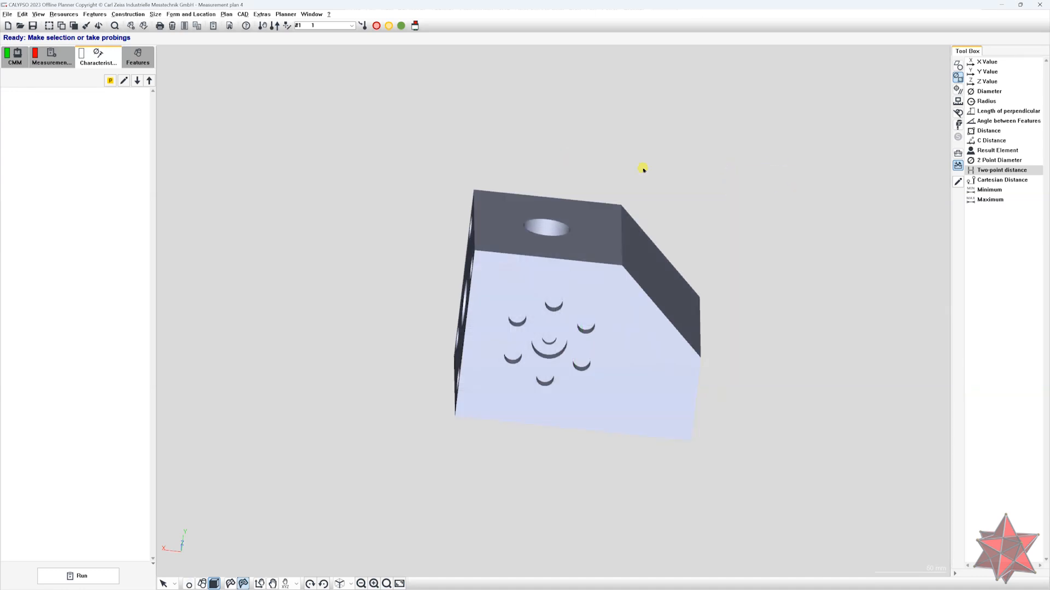
{"action": "right_click", "coordinate": [768, 176]}
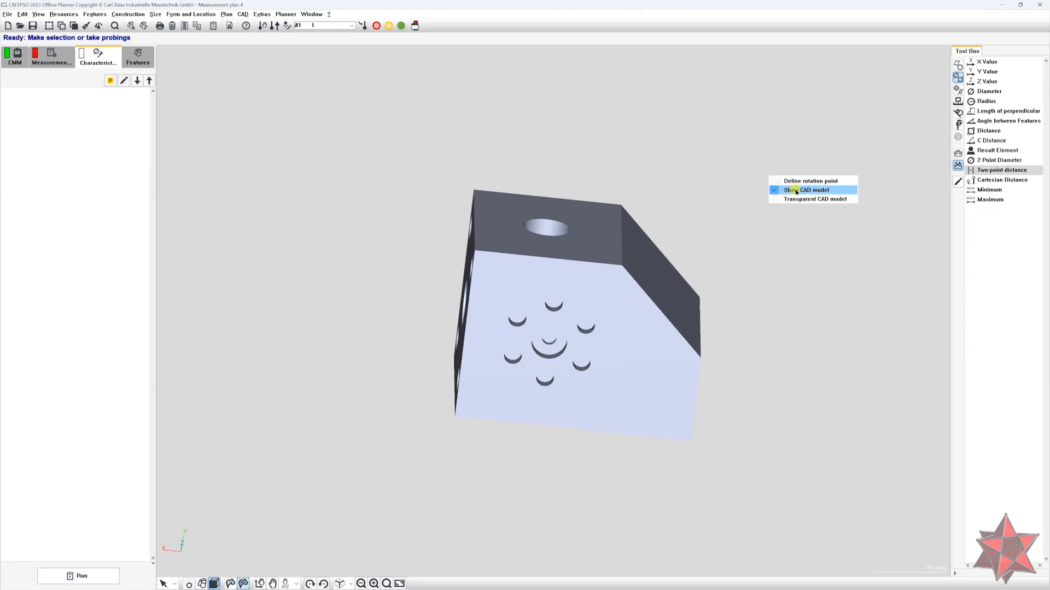
{"action": "left_click", "coordinate": [804, 191]}
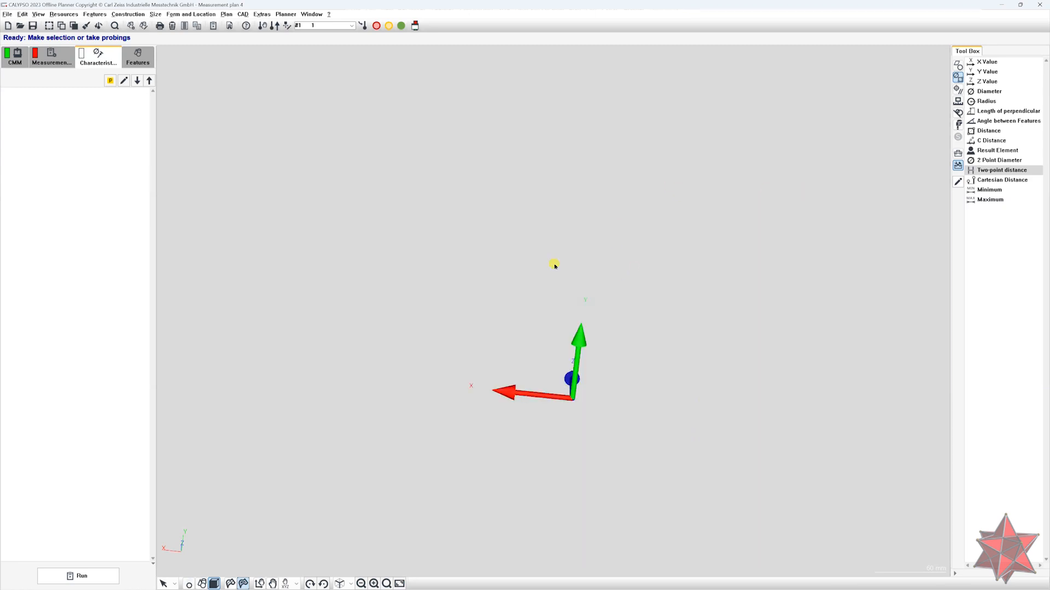
- Show the CAD model again and switch it to the transparent display
{"action": "right_click", "coordinate": [699, 190]}
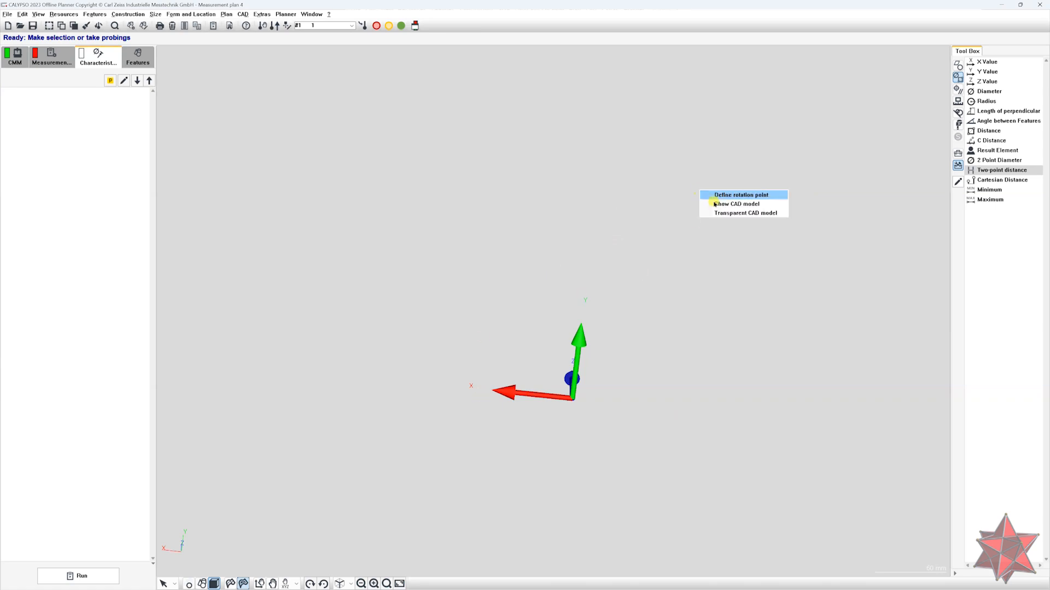
{"action": "left_click", "coordinate": [729, 206]}
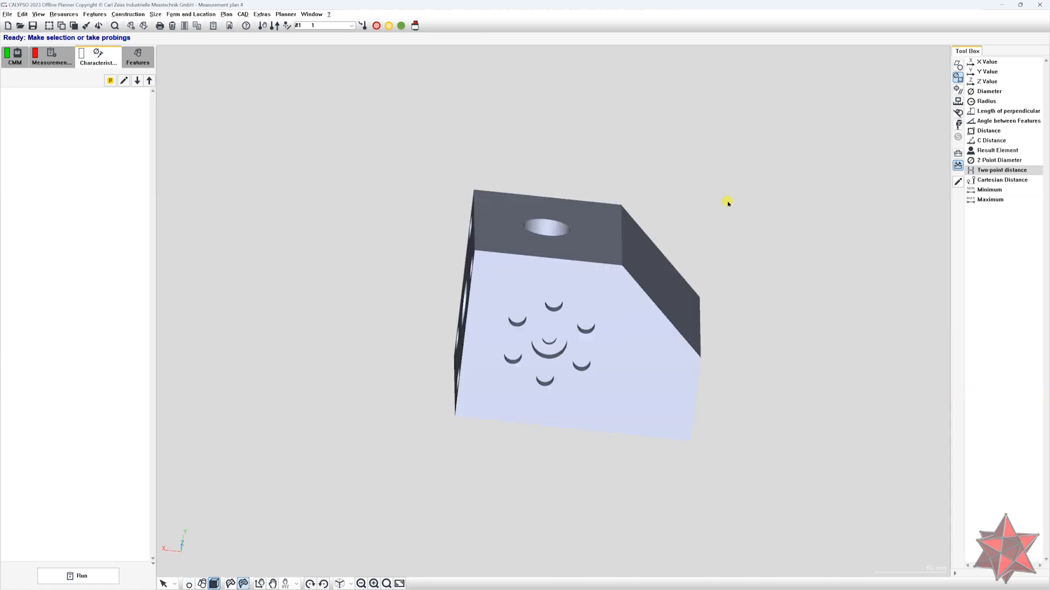
{"action": "right_click", "coordinate": [737, 214]}
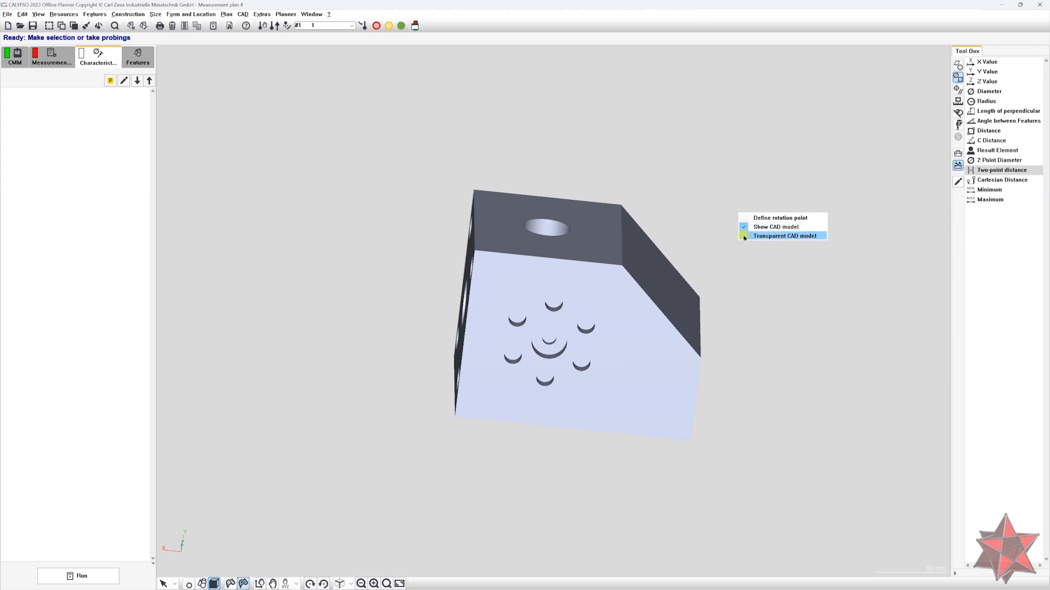
{"action": "left_click", "coordinate": [783, 237]}
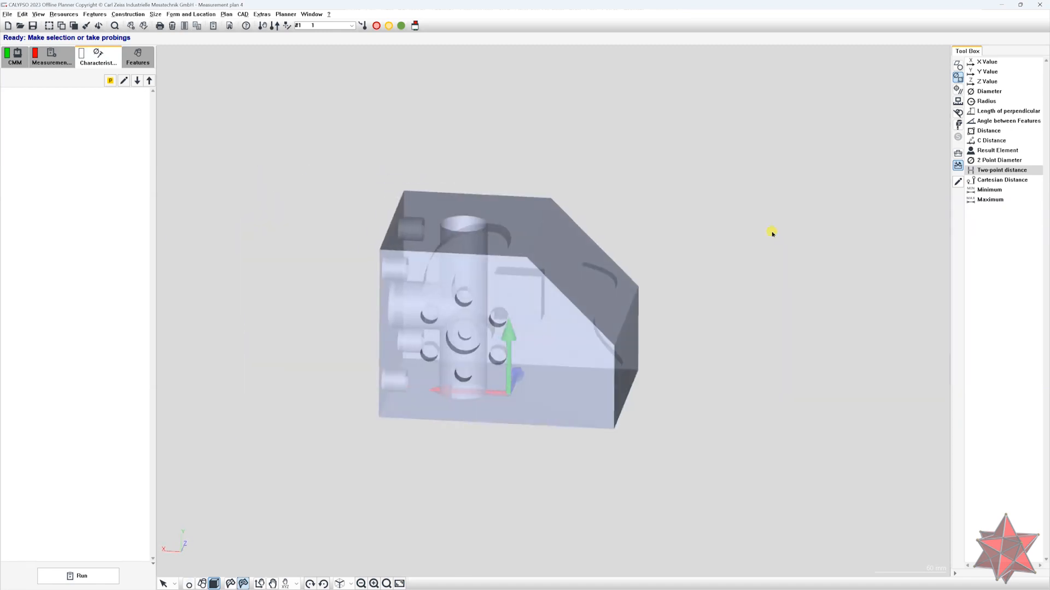
- Inspect the internal bores of the transparent model from several viewing angles
{"action": "middle_click_drag", "start_coordinate": [772, 234], "coordinate": [788, 238]}
{"action": "middle_click_drag", "start_coordinate": [703, 205], "coordinate": [698, 144]}
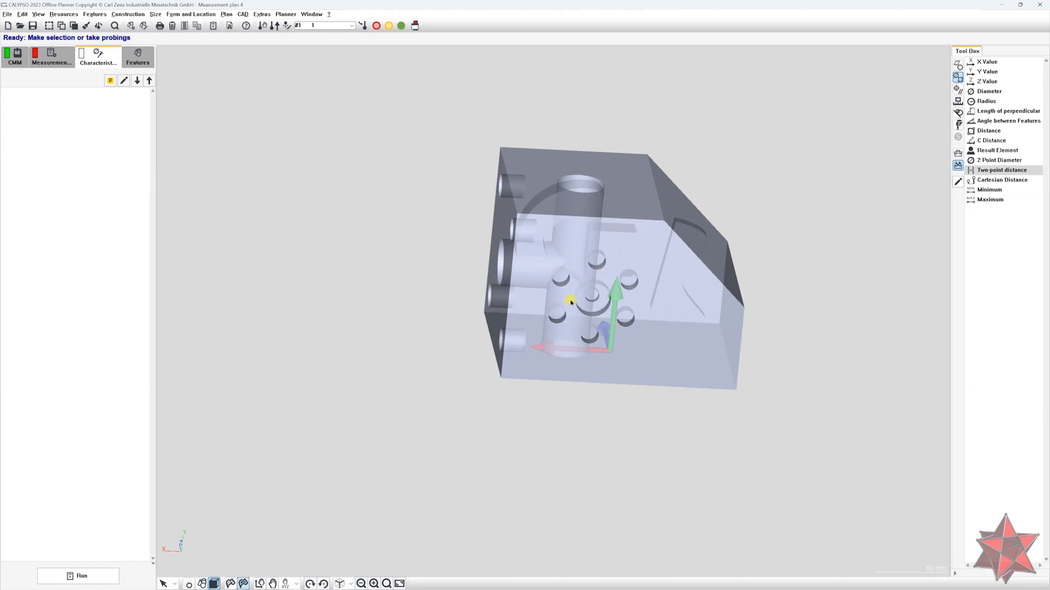
{"action": "middle_click_drag", "start_coordinate": [673, 256], "coordinate": [643, 218]}
{"action": "left_click_drag", "start_coordinate": [570, 237], "coordinate": [613, 312]}
{"action": "scroll", "coordinate": [613, 312], "scroll_direction": "up", "scroll_amount": 4}
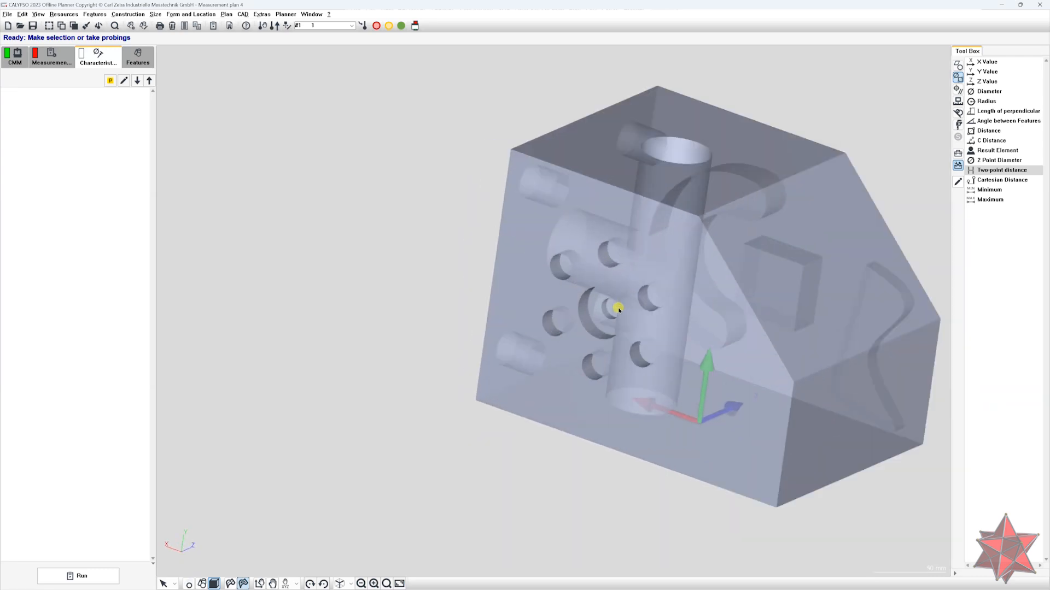
{"action": "scroll", "coordinate": [727, 232], "scroll_direction": "down", "scroll_amount": 3}
{"action": "middle_click_drag", "start_coordinate": [726, 197], "coordinate": [640, 239]}
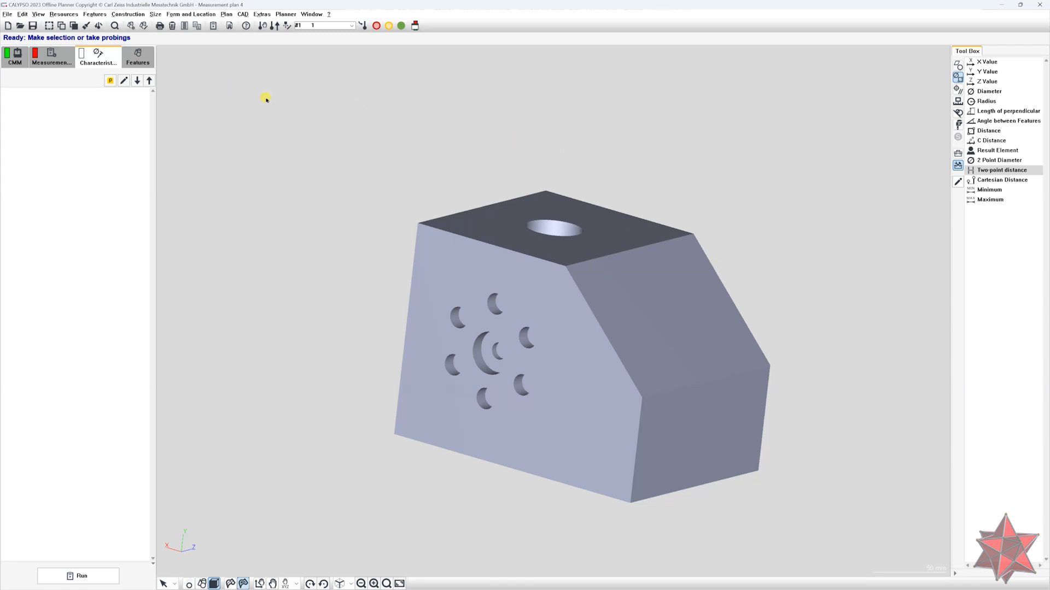
- Open the license list in the Miscellaneous system settings and toggle GDT_ENGINE_BETA, accepting its test-version warning
{"action": "left_click", "coordinate": [263, 14]}
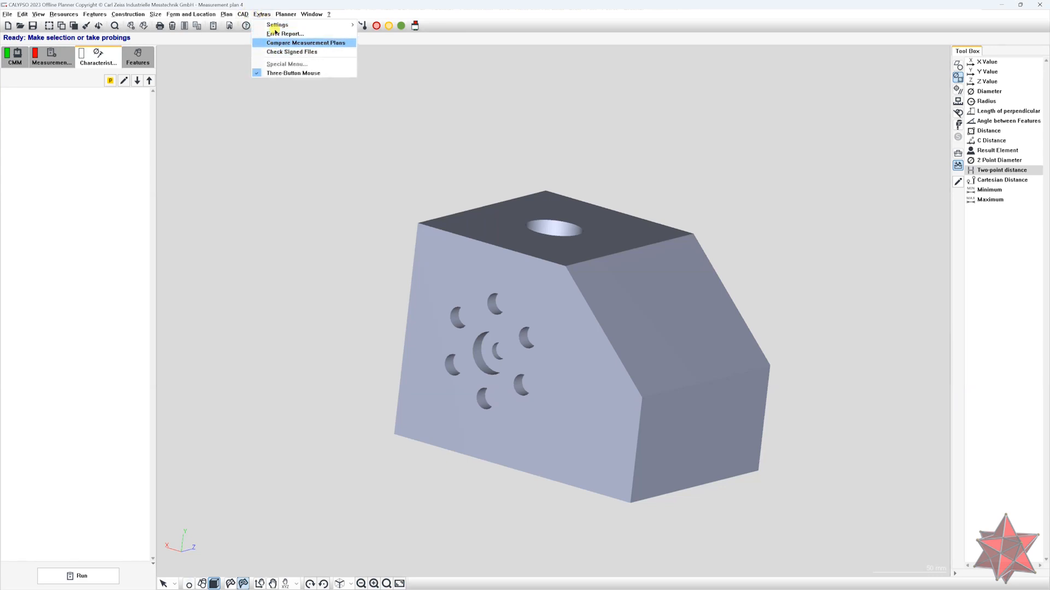
{"action": "mouse_move", "coordinate": [275, 28]}
{"action": "left_click", "coordinate": [406, 85]}
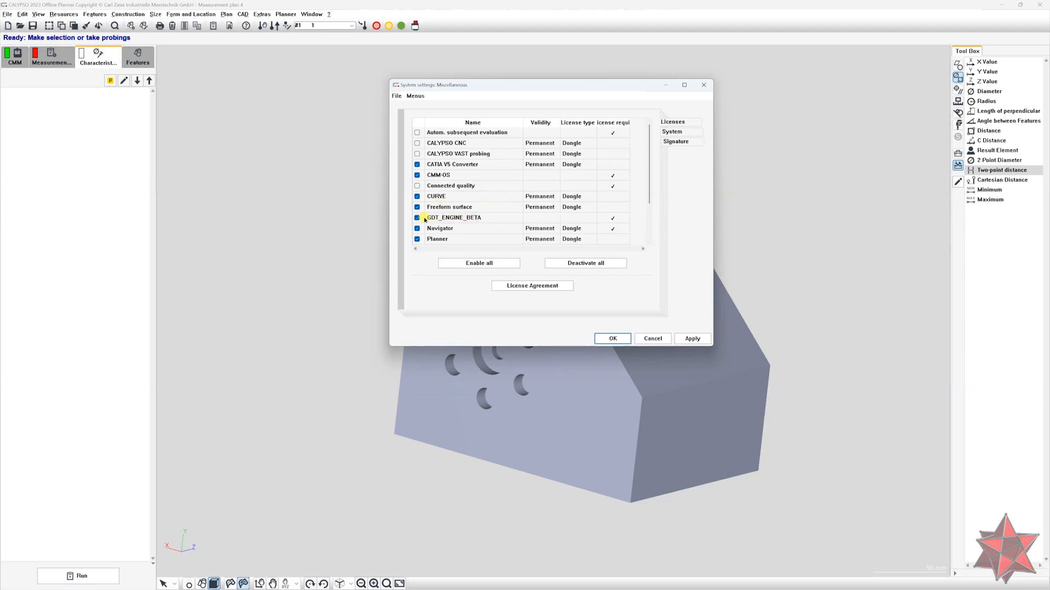
{"action": "left_click", "coordinate": [416, 218]}
{"action": "left_click", "coordinate": [415, 227]}
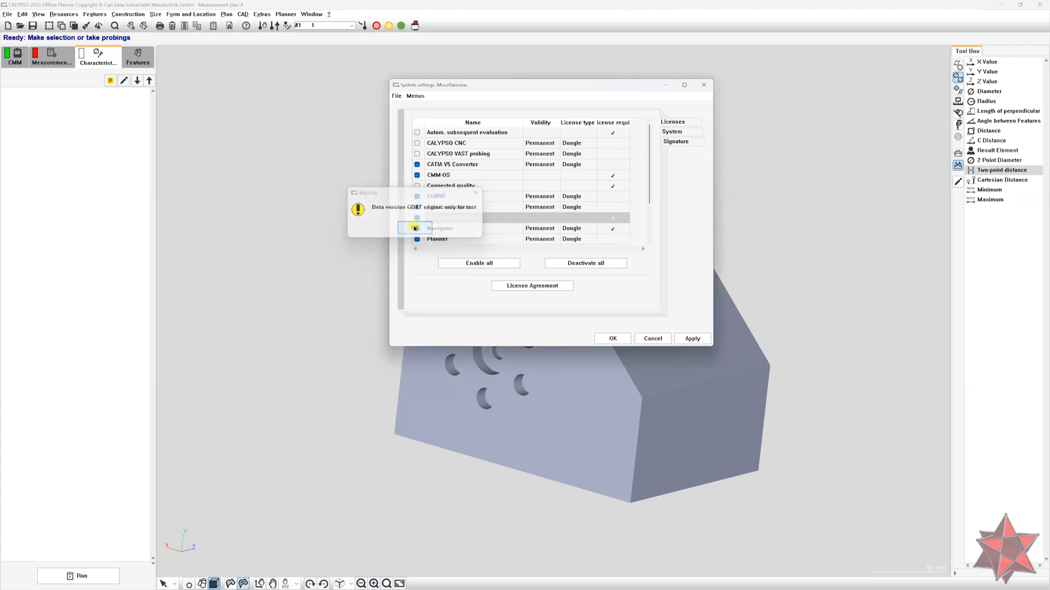
{"action": "left_click", "coordinate": [419, 212]}
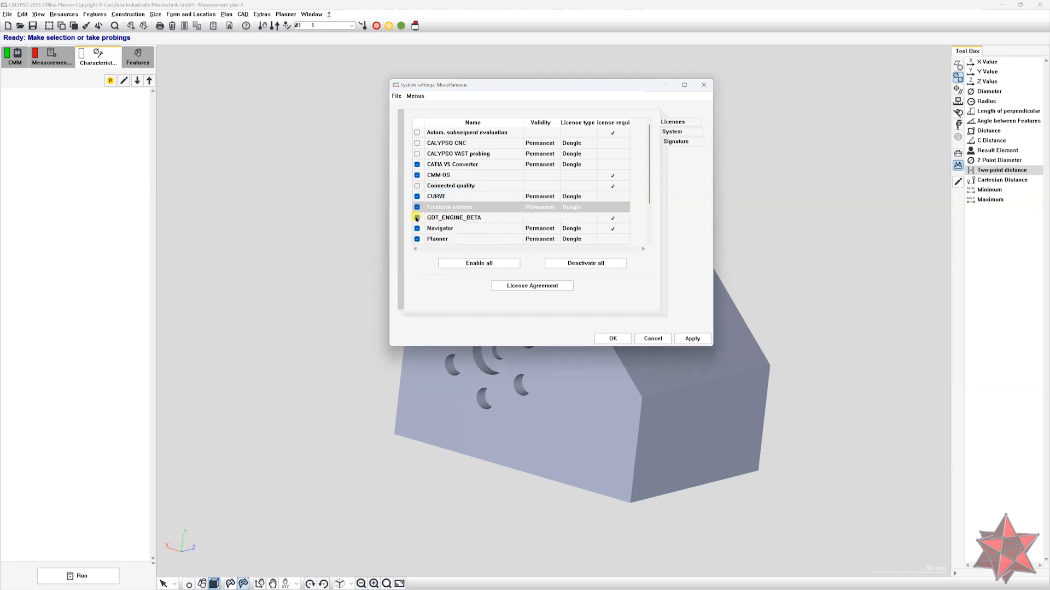
- Leave GDT_ENGINE_BETA enabled, move its warning aside and accept it, and confirm the license settings
{"action": "left_click", "coordinate": [416, 218]}
{"action": "left_click_drag", "start_coordinate": [442, 193], "coordinate": [797, 176]}
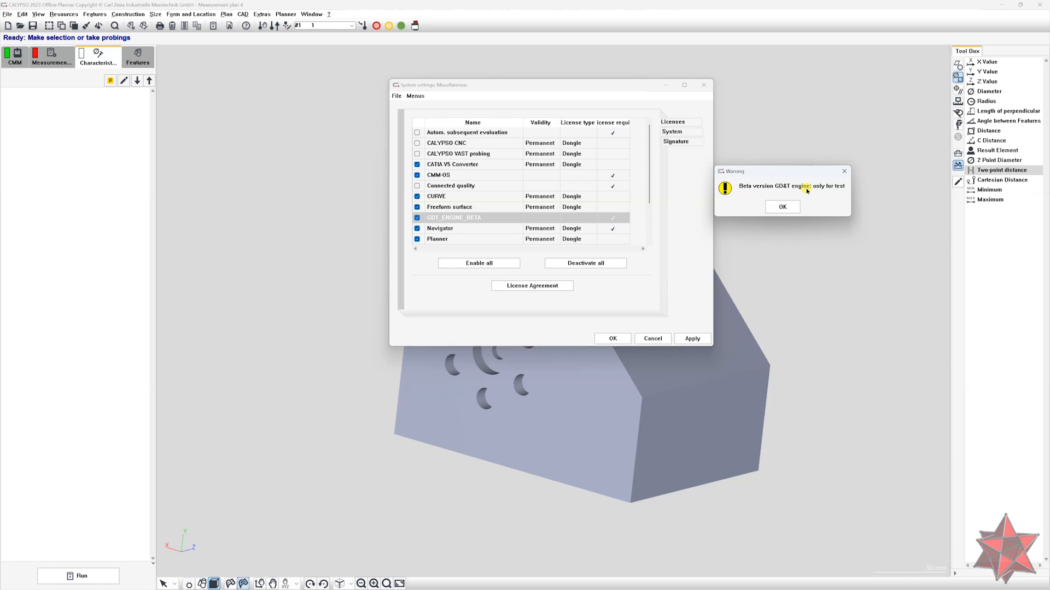
{"action": "left_click", "coordinate": [783, 207]}
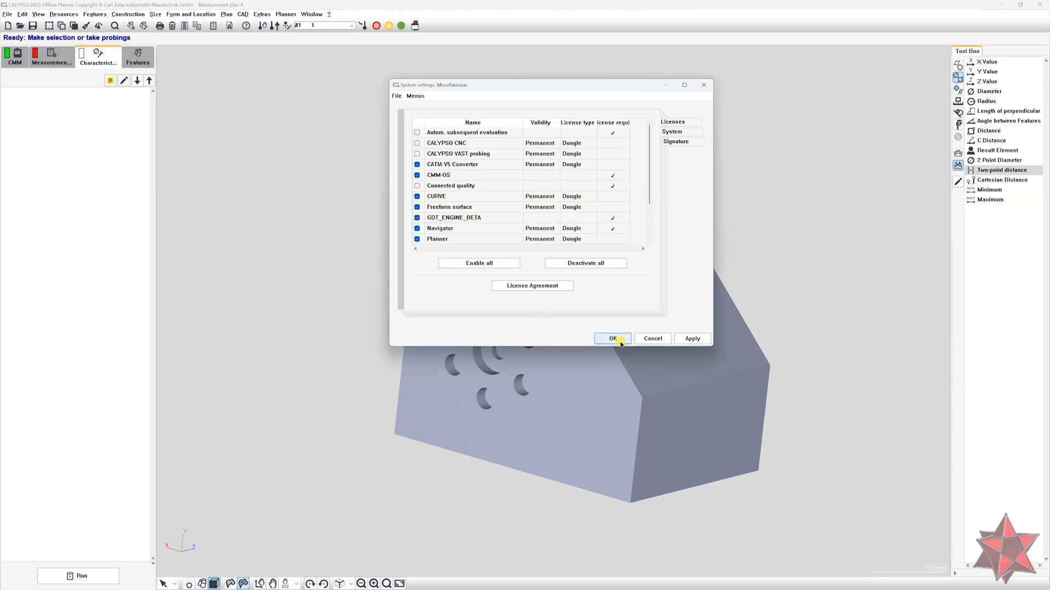
{"action": "left_click", "coordinate": [614, 339]}
{"action": "left_click", "coordinate": [620, 353]}
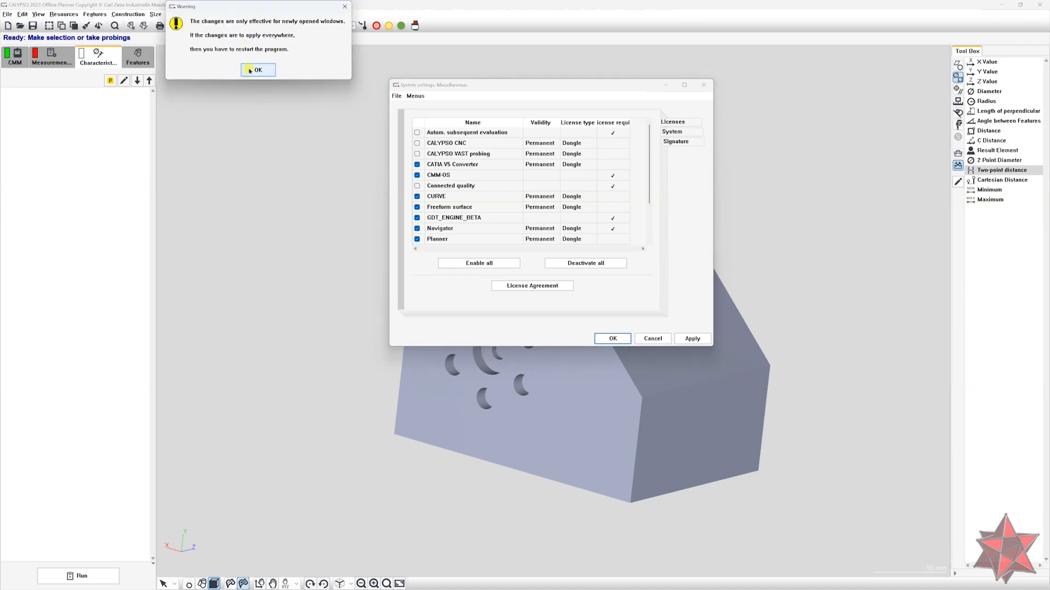
{"action": "left_click", "coordinate": [257, 68]}
- Set ISO as the GD&T Engine standard for new measurement plans in the Form & Location measurement settings
{"action": "left_click", "coordinate": [254, 15]}
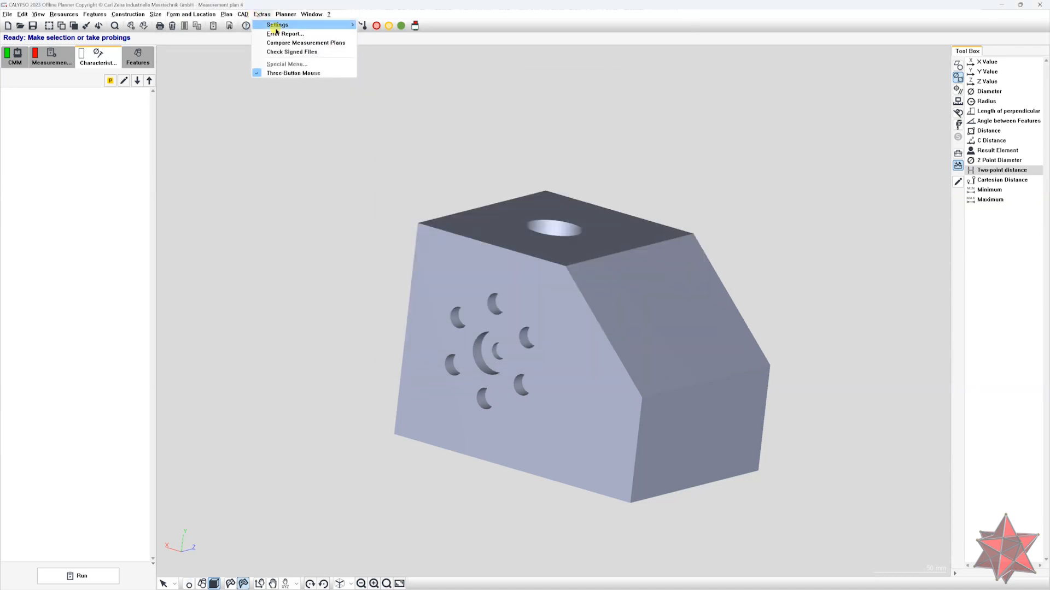
{"action": "mouse_move", "coordinate": [280, 25]}
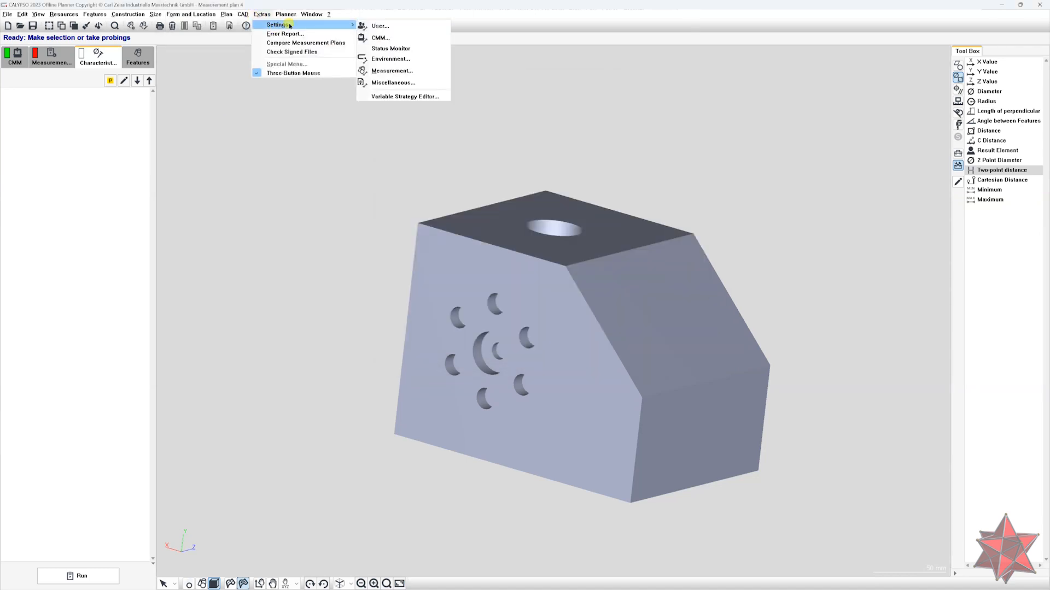
{"action": "left_click", "coordinate": [407, 70]}
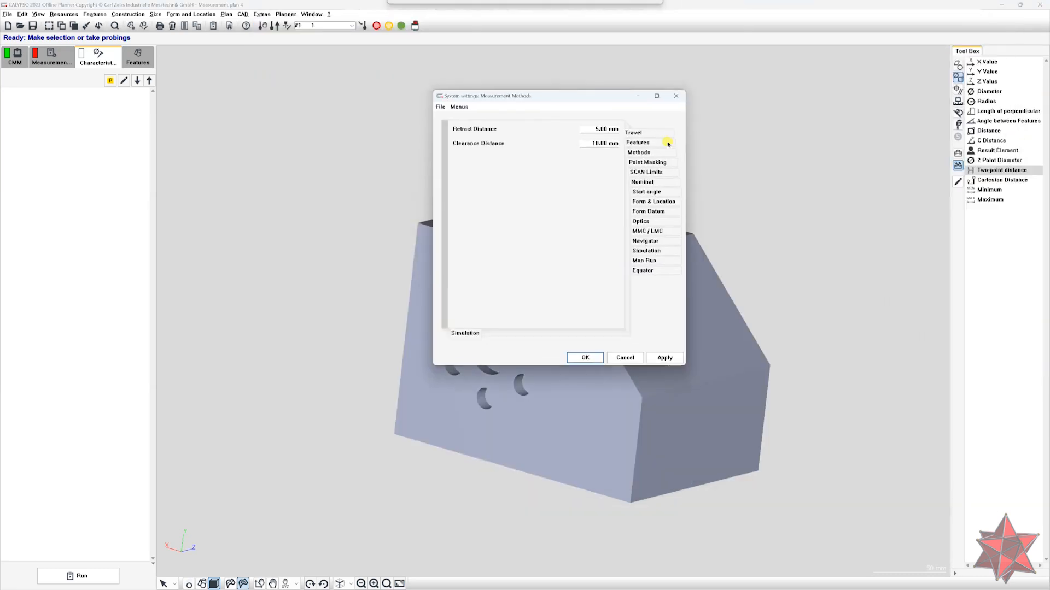
{"action": "left_click", "coordinate": [649, 204]}
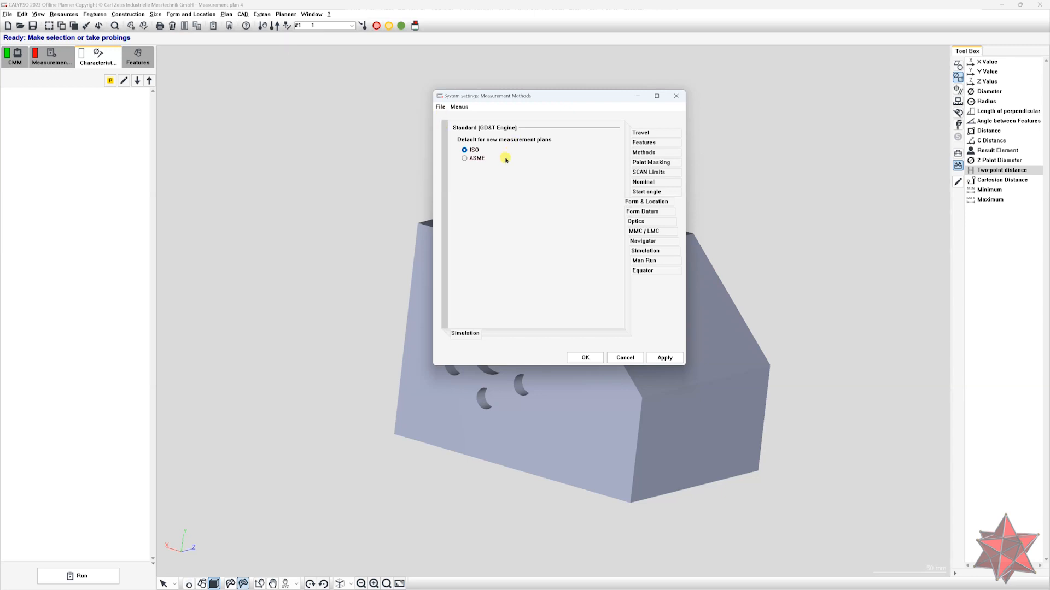
{"action": "left_click", "coordinate": [469, 159]}
{"action": "left_click", "coordinate": [464, 149]}
{"action": "left_click", "coordinate": [584, 357]}
- Review the GD&T Engine characteristics offered for form and location
{"action": "mouse_move", "coordinate": [762, 263]}
{"action": "middle_mouse_down"}
{"action": "mouse_move", "coordinate": [764, 239]}
{"action": "mouse_move", "coordinate": [764, 259]}
{"action": "middle_mouse_up"}
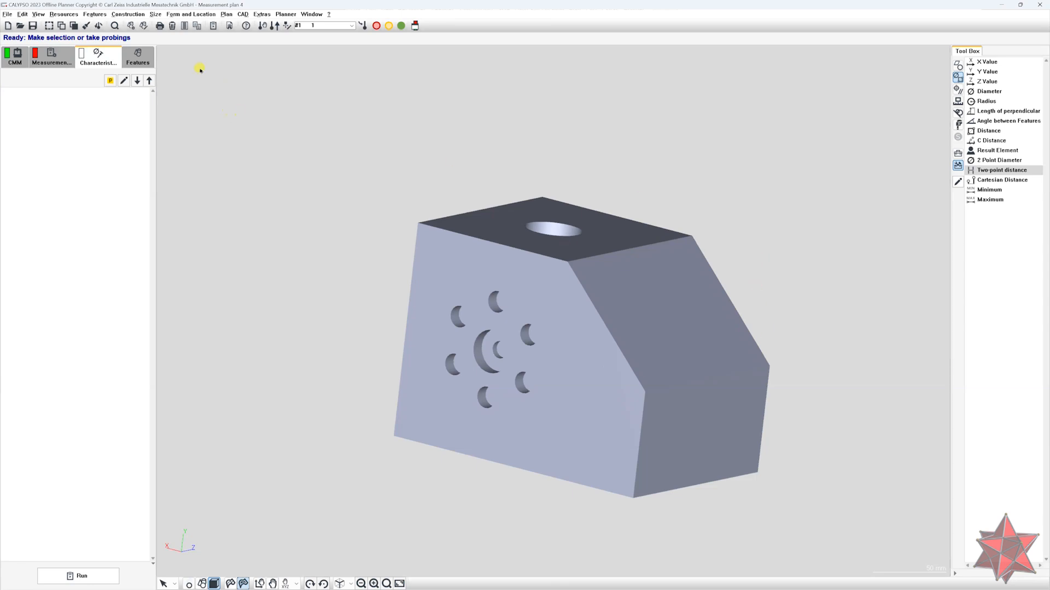
{"action": "left_click", "coordinate": [191, 13]}
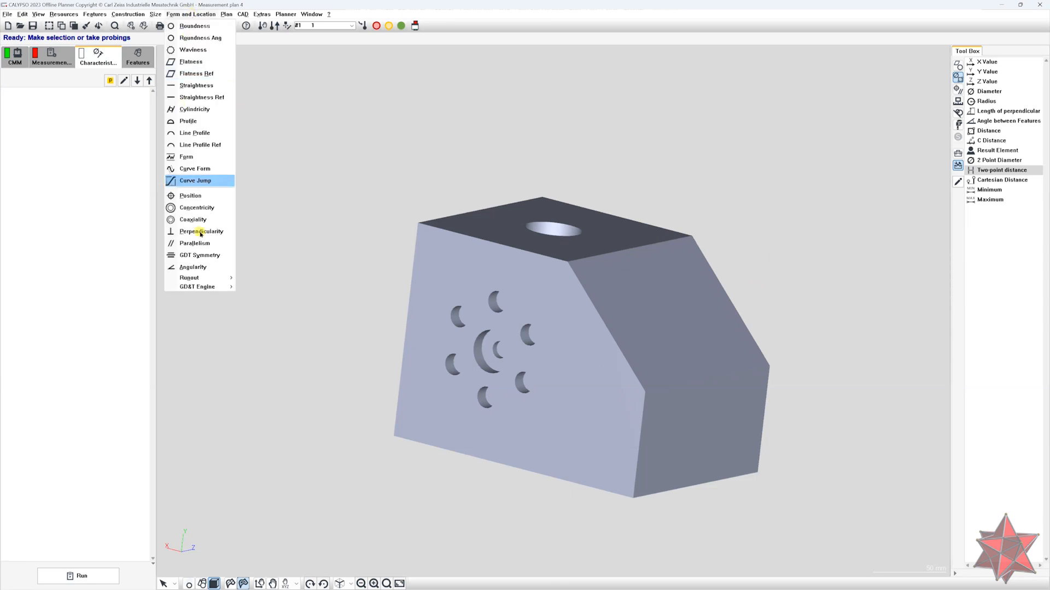
{"action": "mouse_move", "coordinate": [206, 287]}
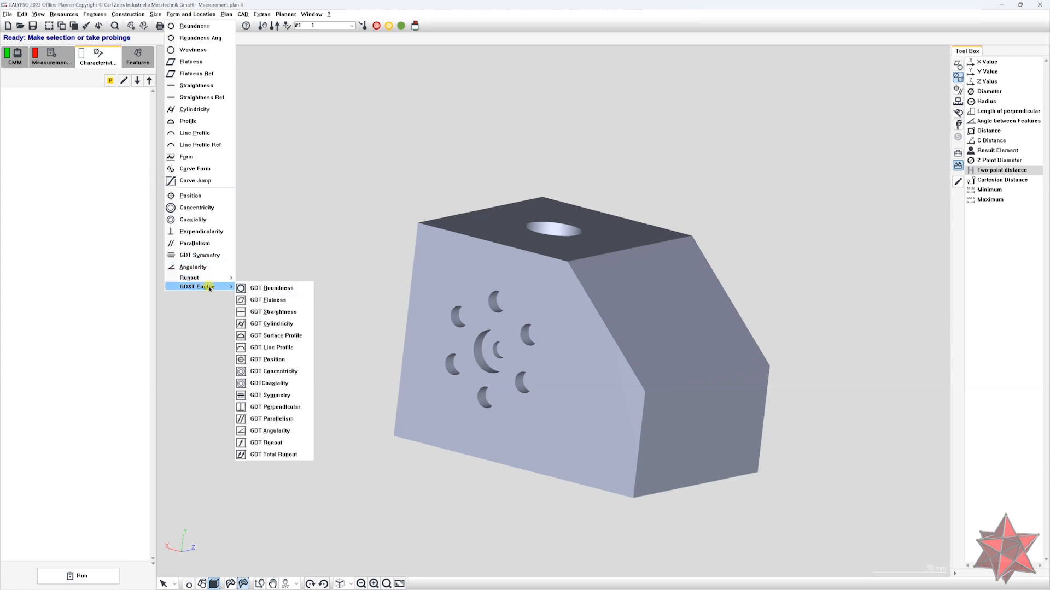
{"action": "middle_click_drag", "start_coordinate": [400, 182], "coordinate": [410, 210]}
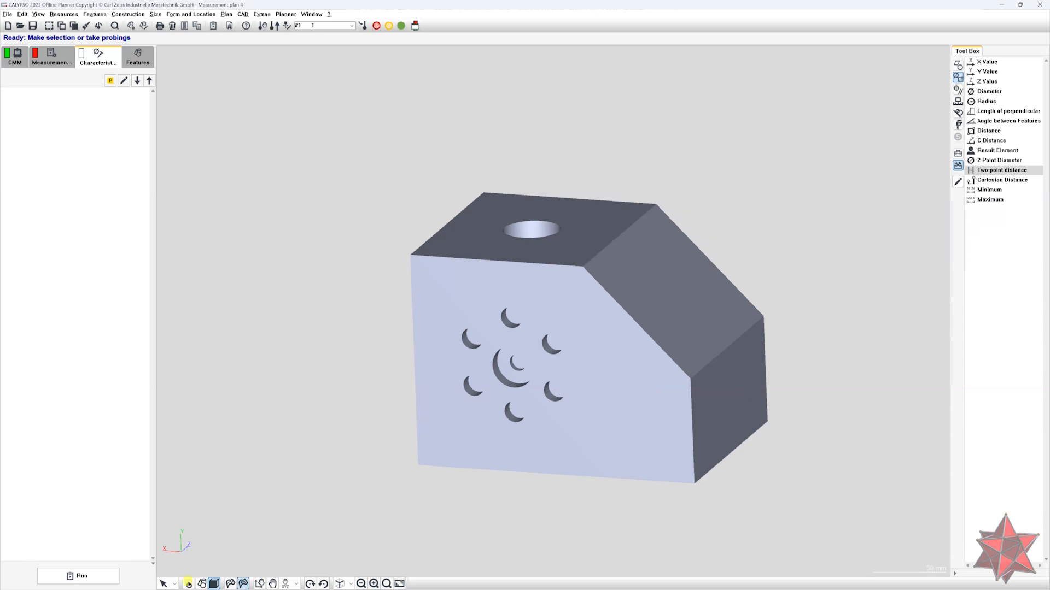
- Extract a circle feature from the large central bore inside the six-hole pattern of the CAD model
{"action": "left_click", "coordinate": [174, 584]}
{"action": "left_click", "coordinate": [217, 499]}
{"action": "middle_click_drag", "start_coordinate": [397, 457], "coordinate": [523, 438]}
{"action": "scroll", "coordinate": [609, 417], "scroll_direction": "up", "scroll_amount": 8}
{"action": "middle_click_drag", "start_coordinate": [574, 487], "coordinate": [655, 249]}
{"action": "left_click", "coordinate": [655, 249]}
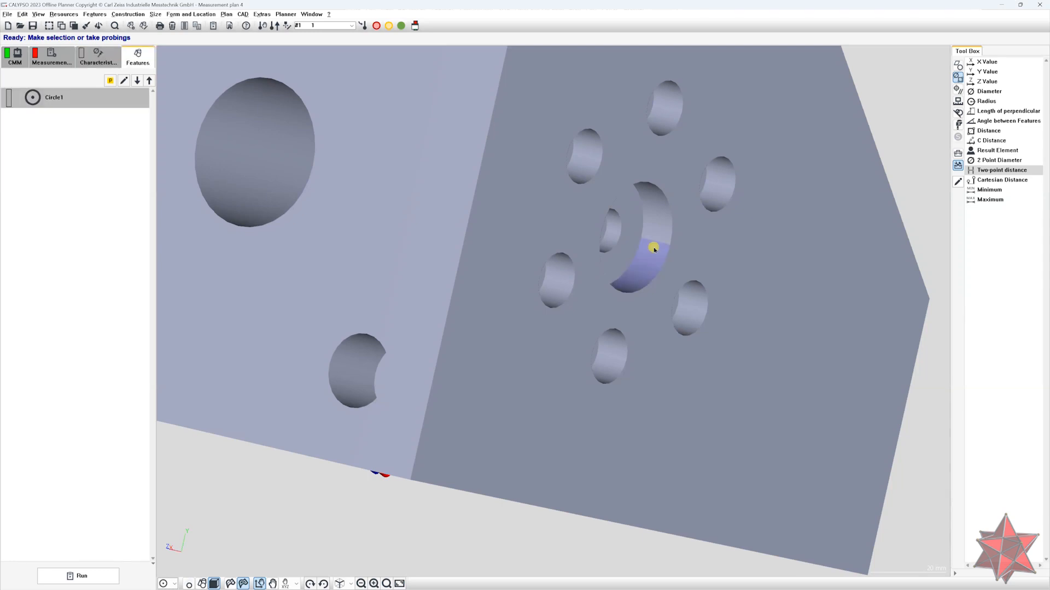
{"action": "scroll", "coordinate": [661, 329], "scroll_direction": "down", "scroll_amount": 3}
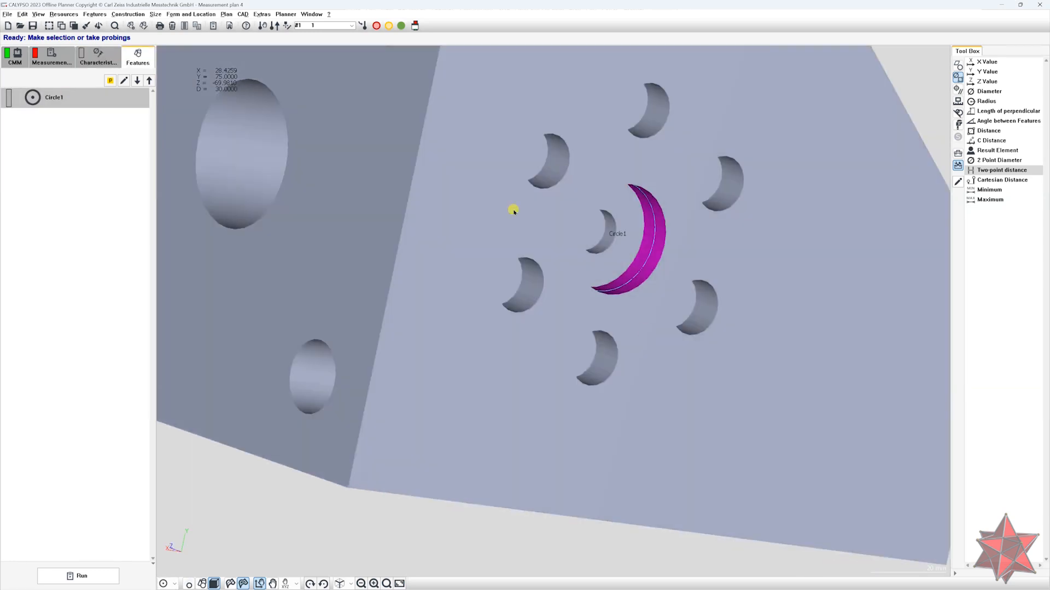
{"action": "scroll", "coordinate": [498, 262], "scroll_direction": "down", "scroll_amount": 5}
- Create a new base alignment for the measurement plan
{"action": "left_click", "coordinate": [54, 65]}
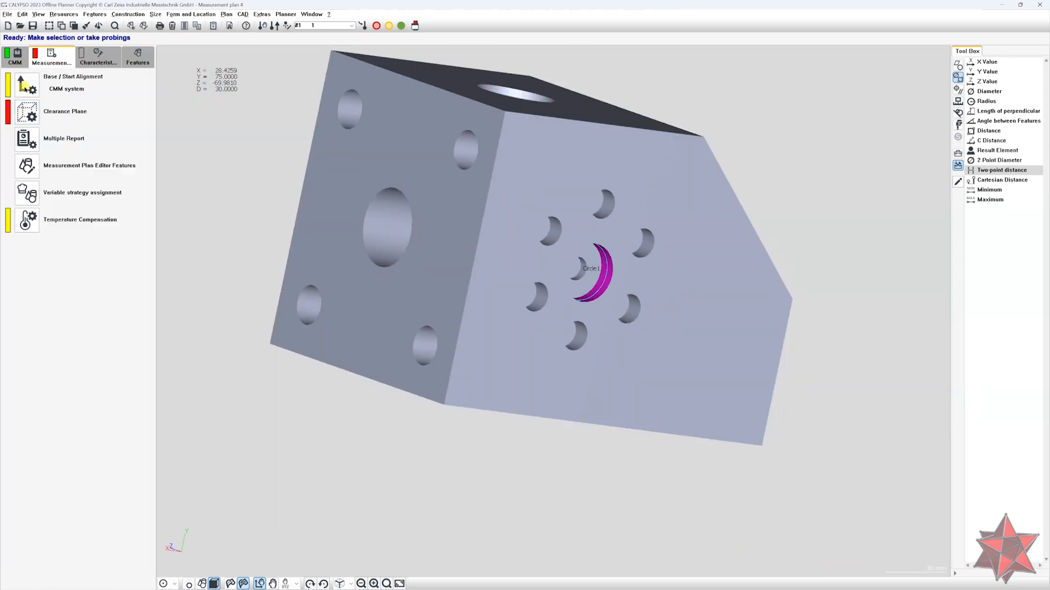
{"action": "double_click", "coordinate": [27, 85]}
{"action": "left_click", "coordinate": [130, 157]}
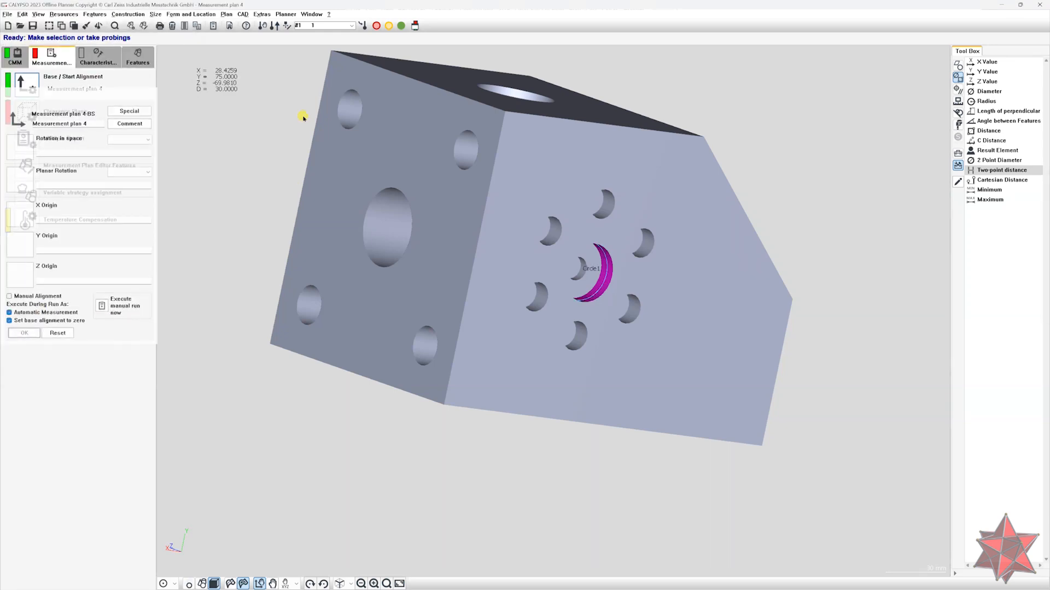
- Generate the clearance planes from the CAD model and confirm them for the base alignment
{"action": "double_click", "coordinate": [55, 101]}
{"action": "left_click", "coordinate": [56, 106]}
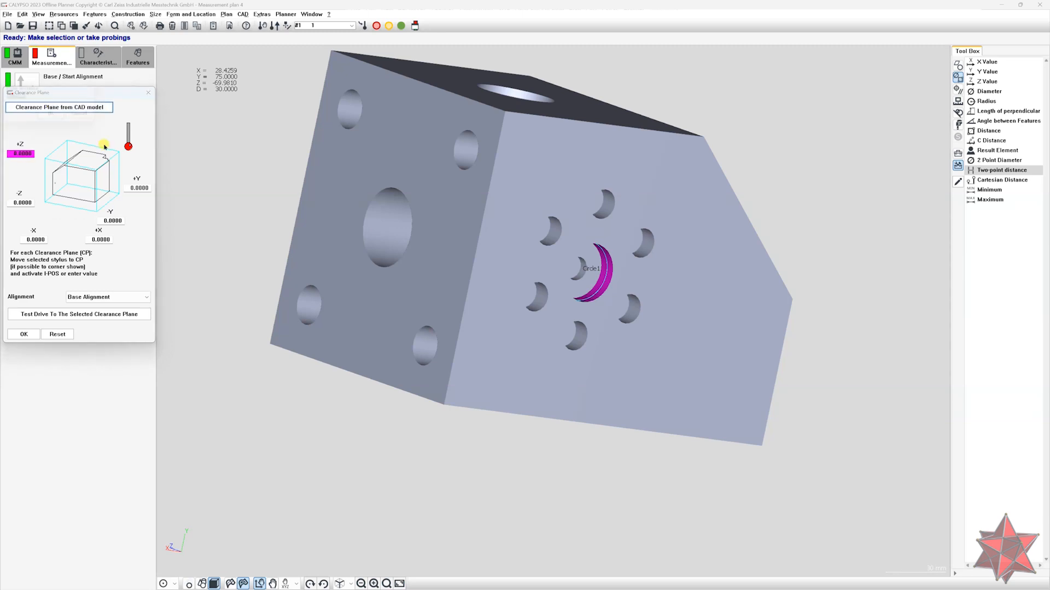
{"action": "left_click", "coordinate": [49, 119]}
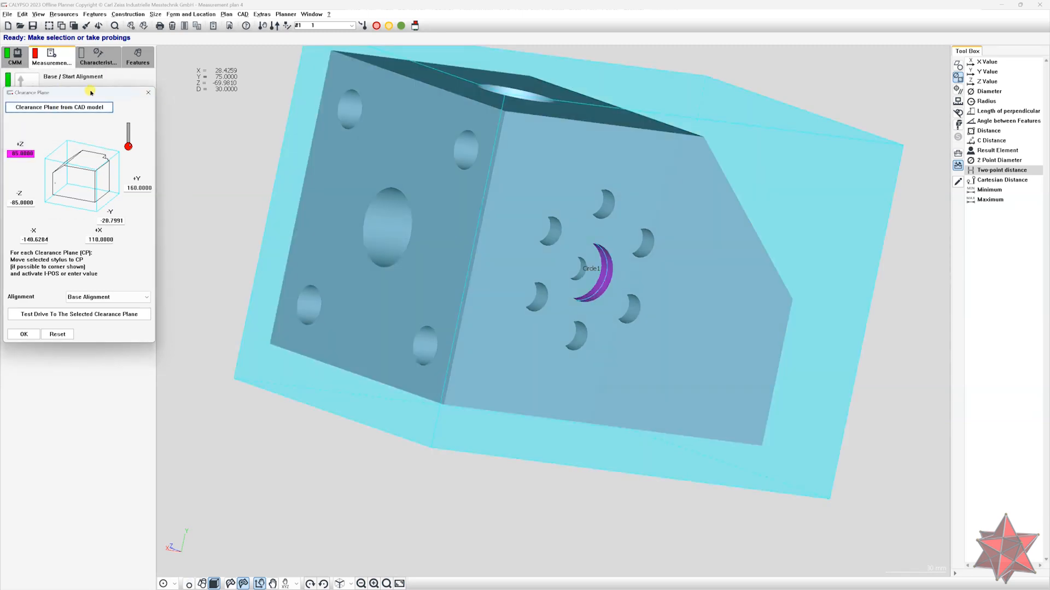
{"action": "left_click_drag", "start_coordinate": [89, 93], "coordinate": [309, 94]}
{"action": "left_click", "coordinate": [245, 335]}
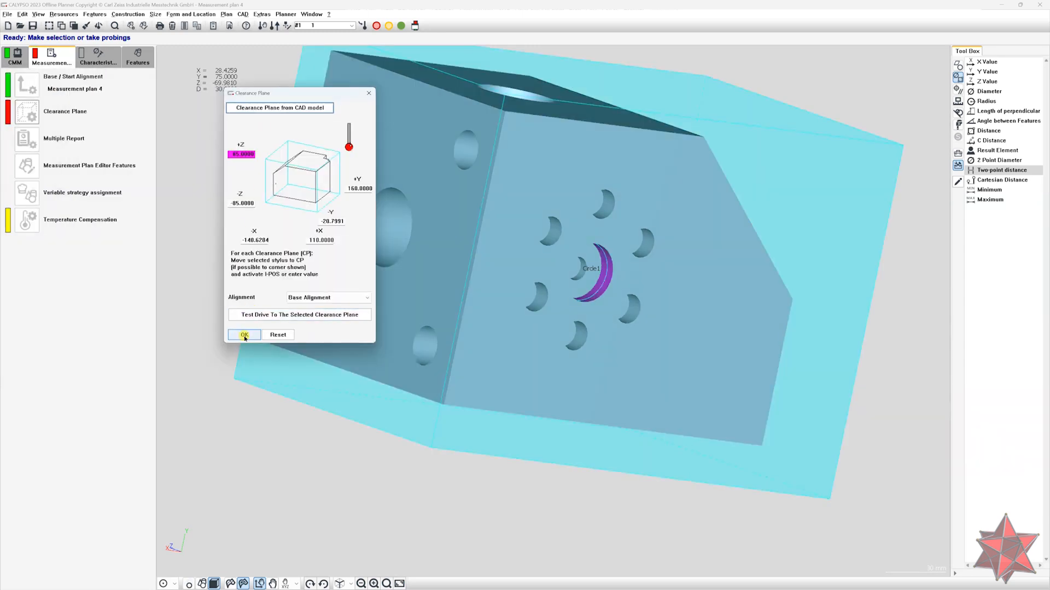
- Add a GDT Position characteristic from the GD&T Engine and open its definition
{"action": "left_click", "coordinate": [146, 65]}
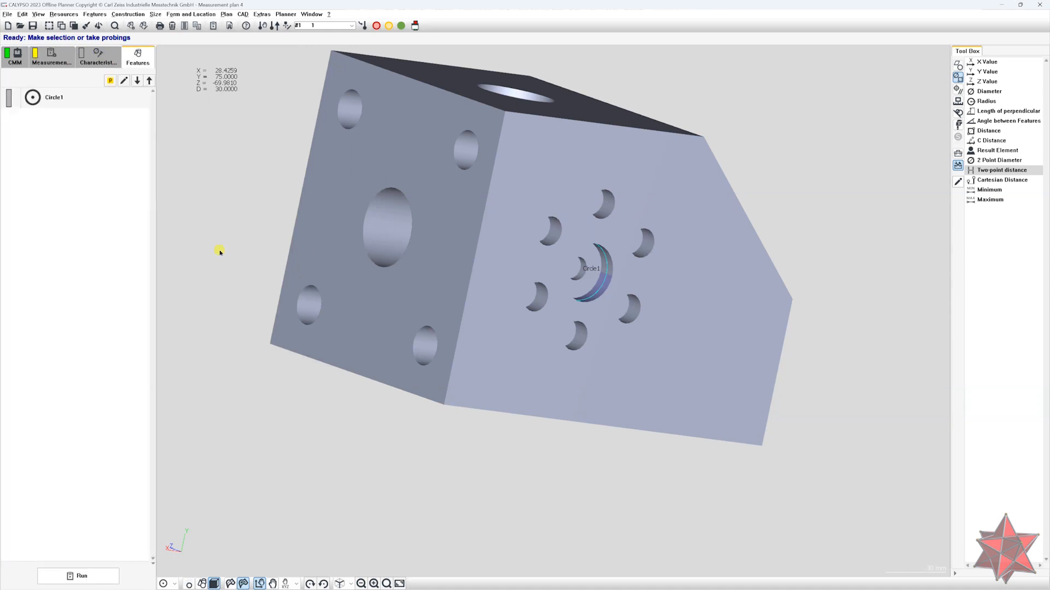
{"action": "left_click_drag", "start_coordinate": [325, 223], "coordinate": [292, 159]}
{"action": "right_click_drag", "start_coordinate": [532, 303], "coordinate": [533, 378]}
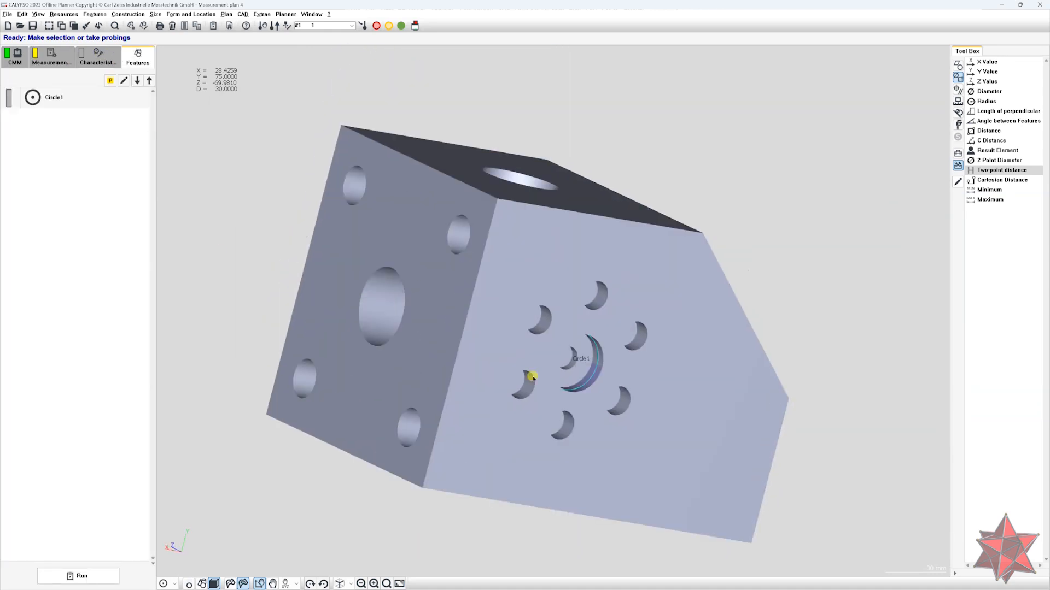
{"action": "left_click_drag", "start_coordinate": [565, 374], "coordinate": [613, 369]}
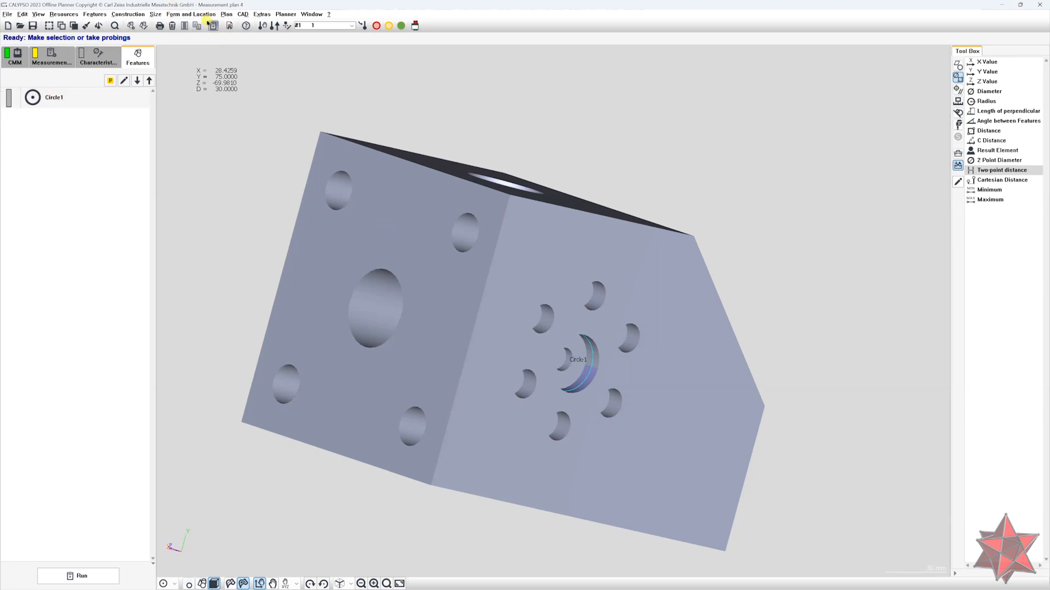
{"action": "left_click", "coordinate": [129, 15]}
{"action": "mouse_move", "coordinate": [190, 14]}
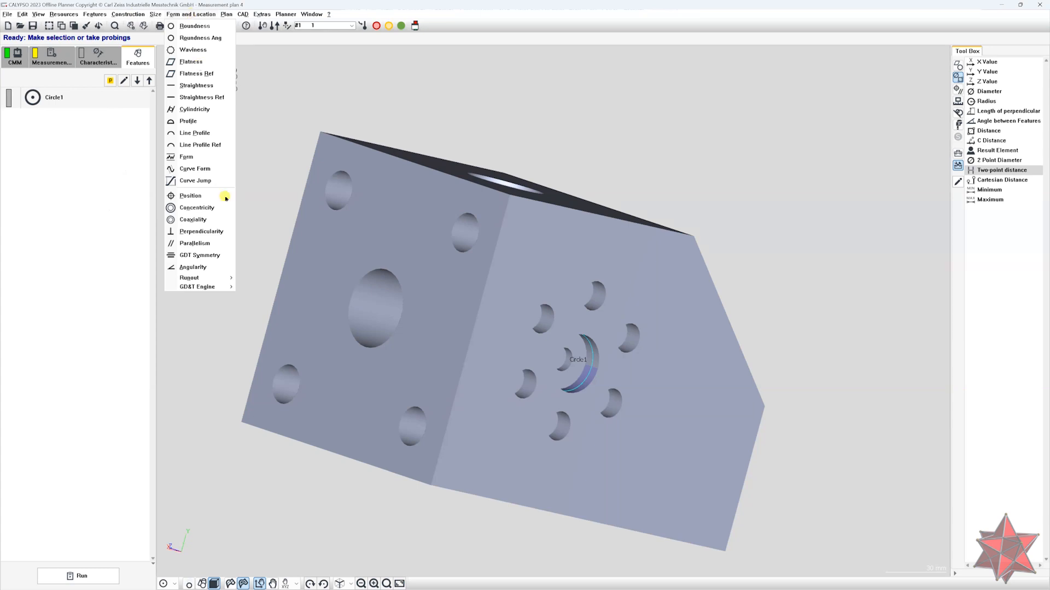
{"action": "mouse_move", "coordinate": [218, 286]}
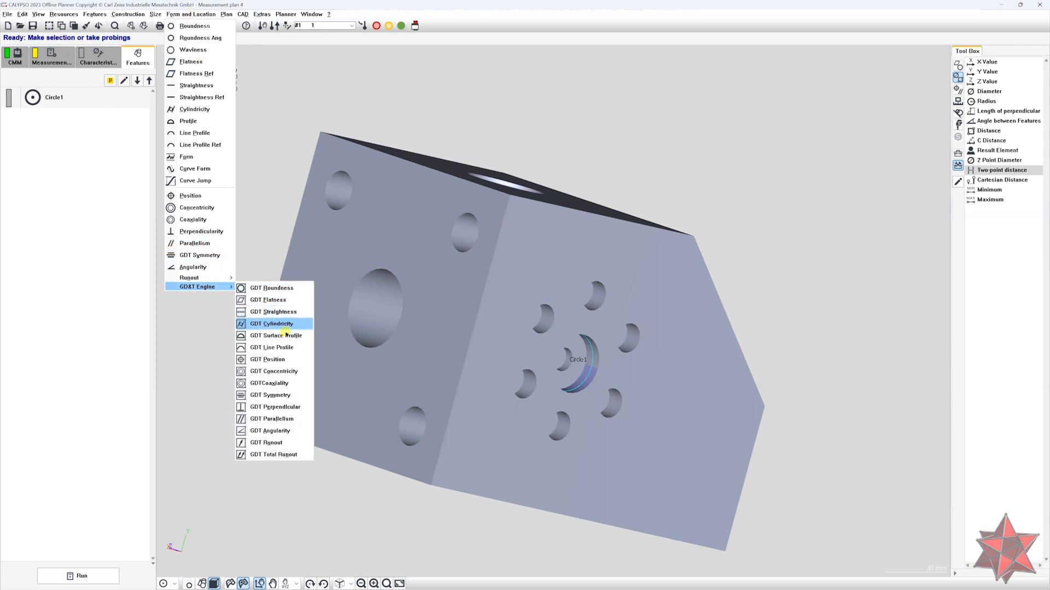
{"action": "left_click", "coordinate": [284, 364]}
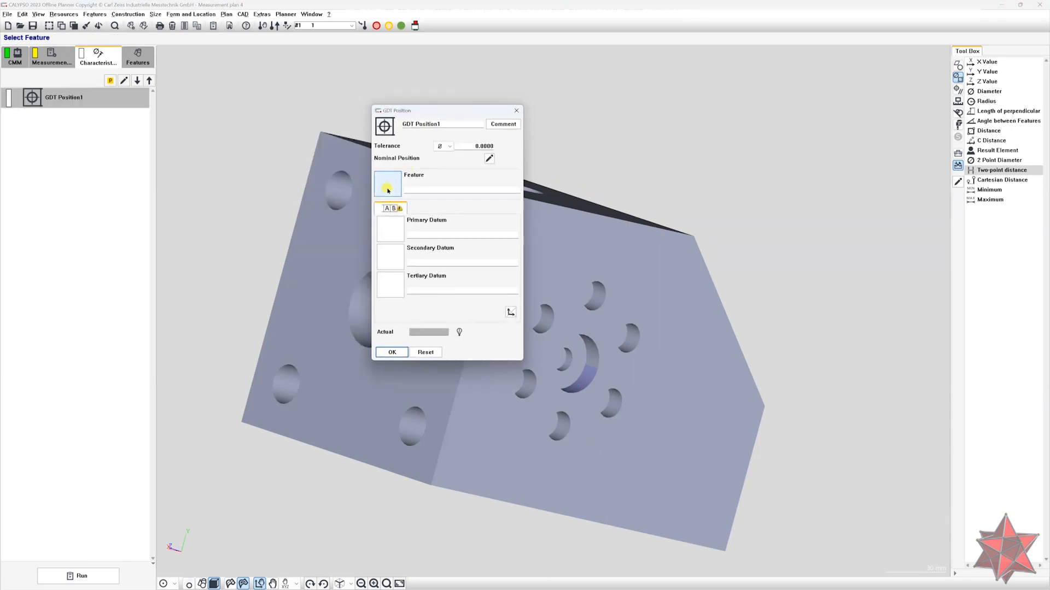
- Assign the existing feature Circle1 to the GDT Position characteristic
{"action": "left_click", "coordinate": [389, 183]}
{"action": "left_click", "coordinate": [391, 192]}
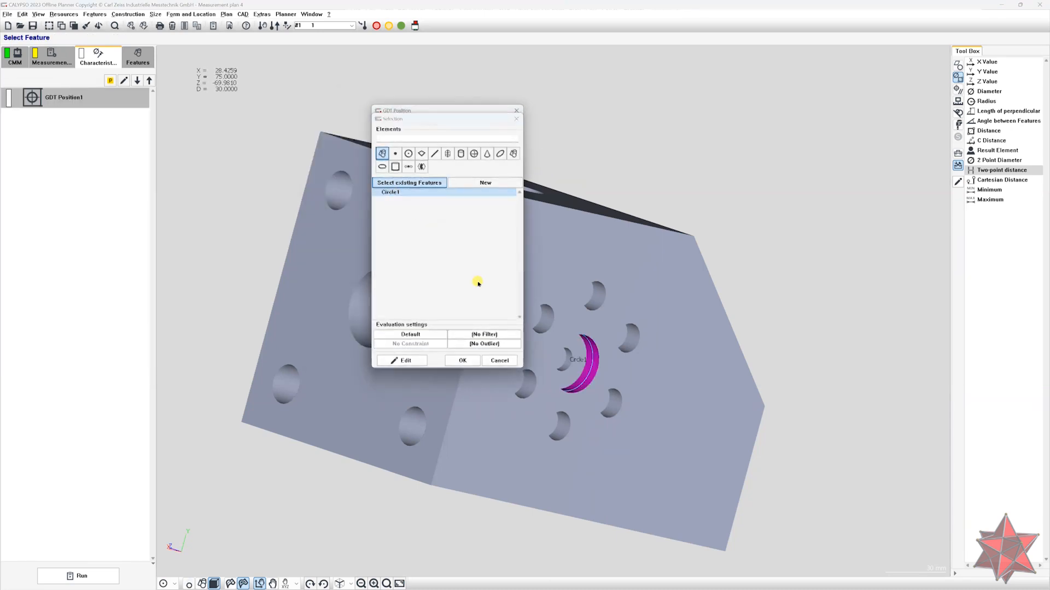
{"action": "left_click", "coordinate": [463, 361]}
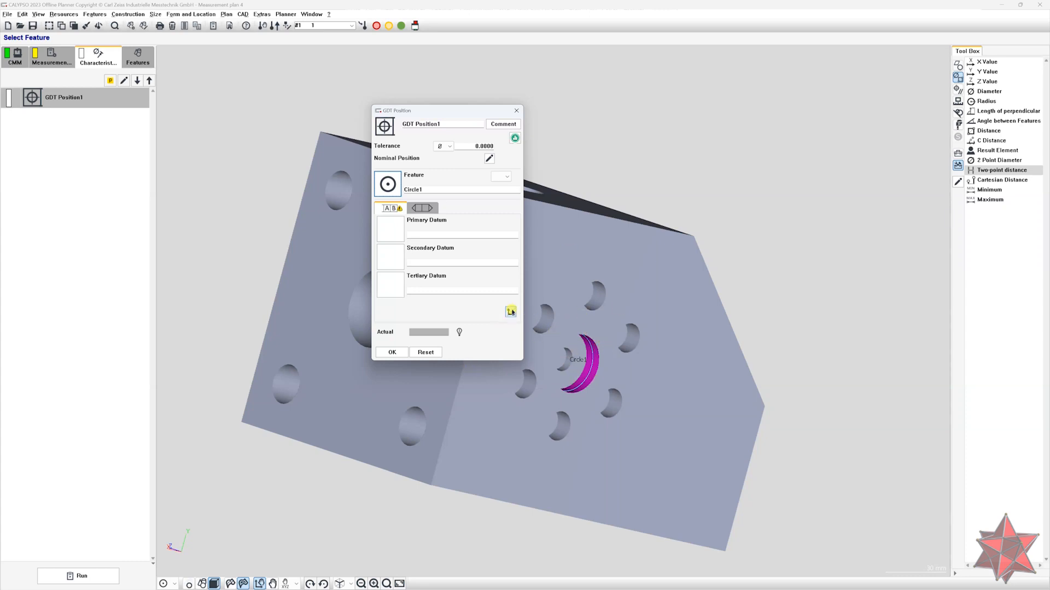
- Examine the special functions for the position's datum system, covering offset and rotation, and close them without changes
{"action": "left_click", "coordinate": [511, 312]}
{"action": "left_click_drag", "start_coordinate": [567, 228], "coordinate": [781, 227]}
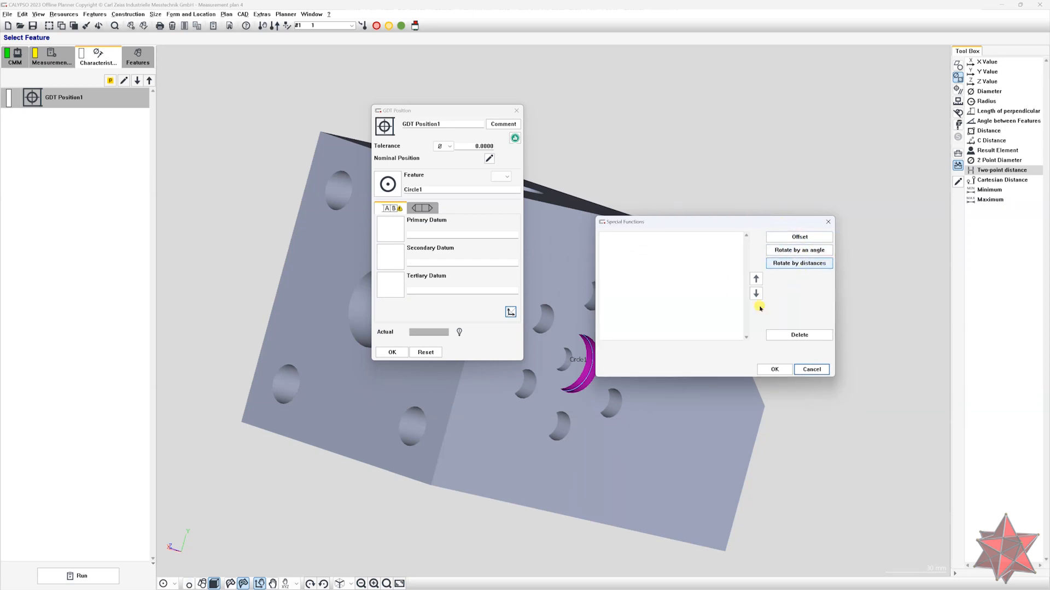
{"action": "left_click", "coordinate": [828, 222]}
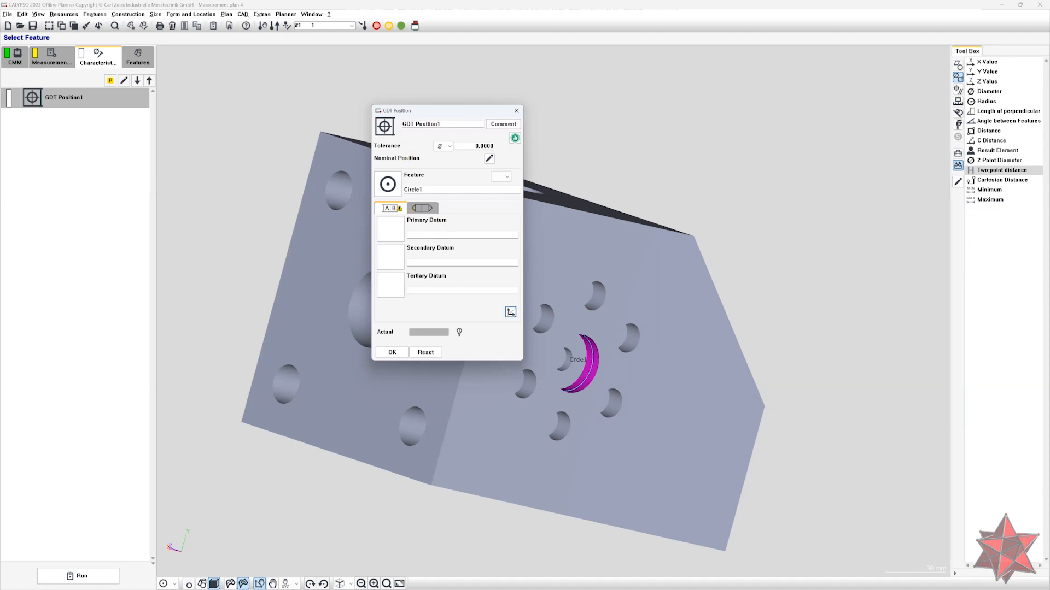
- Set the position's orientation plane type to Datum plane, review the Parallel and Perpendicular relations, and close the definition
{"action": "left_click", "coordinate": [420, 208]}
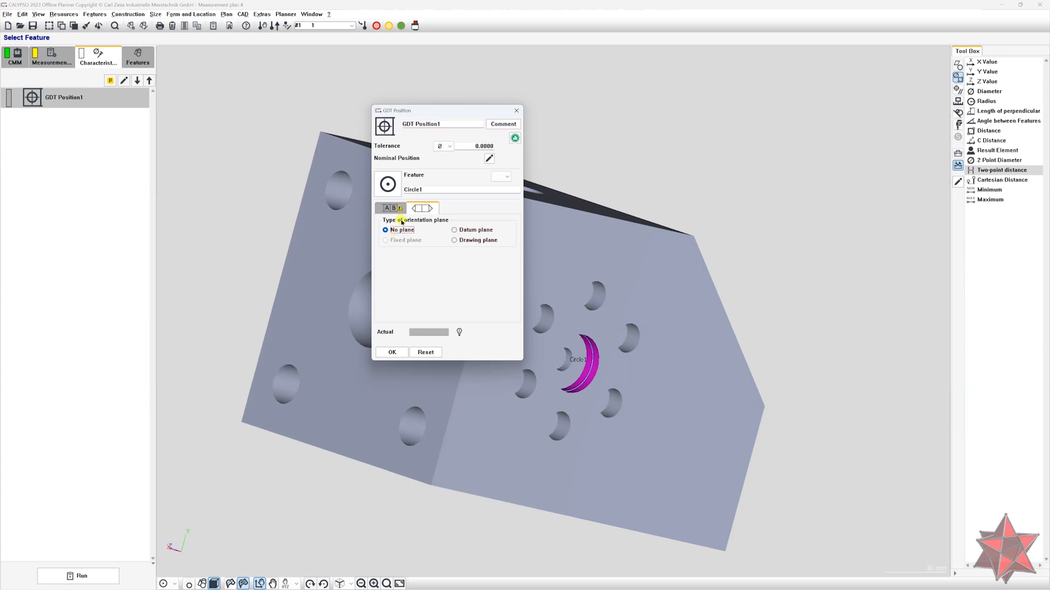
{"action": "left_click", "coordinate": [471, 231]}
{"action": "double_click", "coordinate": [391, 272]}
{"action": "left_click", "coordinate": [517, 120]}
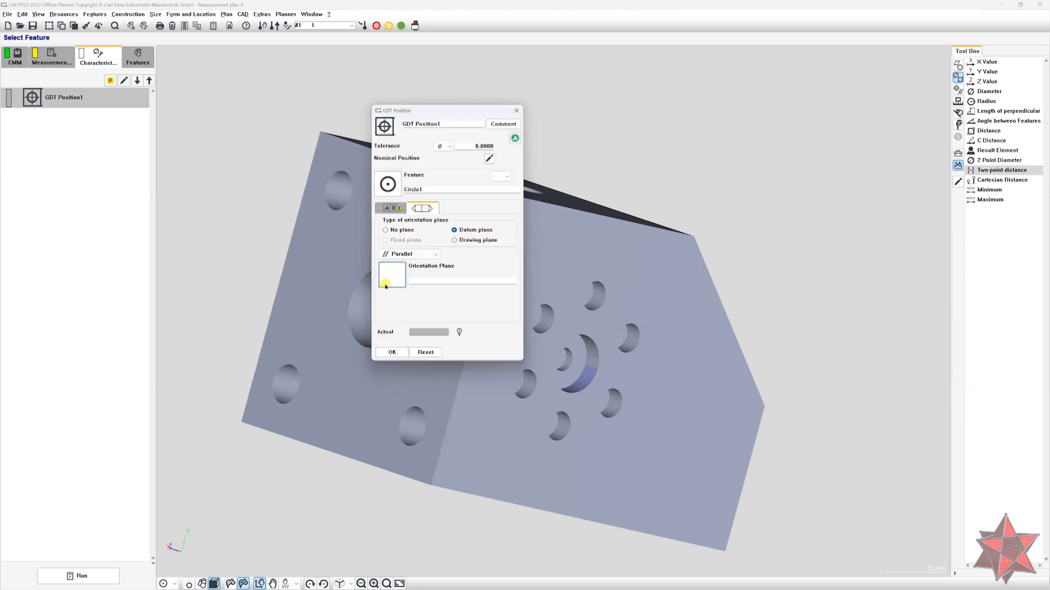
{"action": "left_click", "coordinate": [405, 255]}
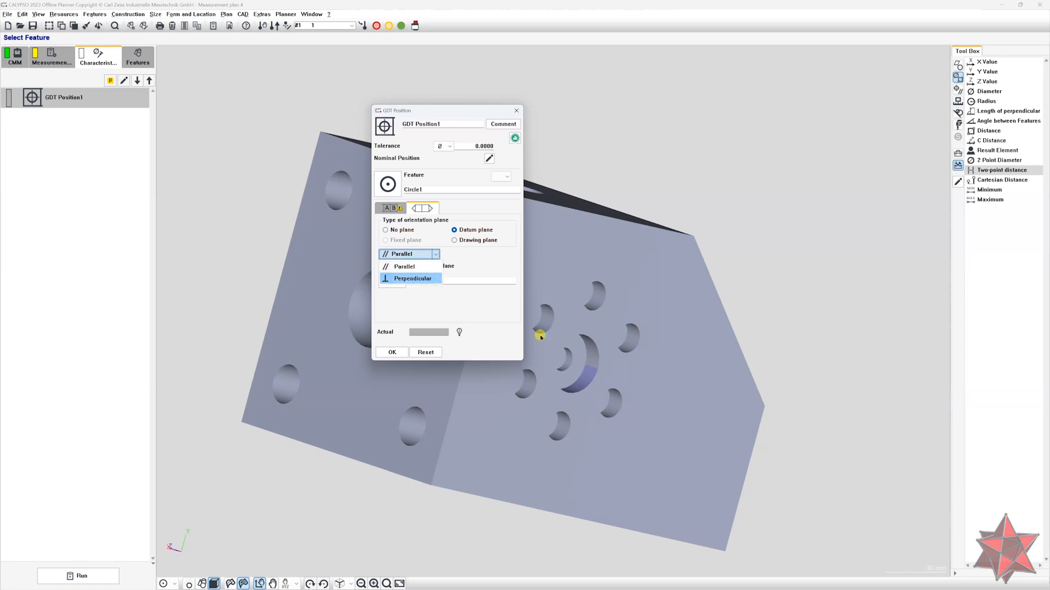
{"action": "left_click", "coordinate": [487, 305]}
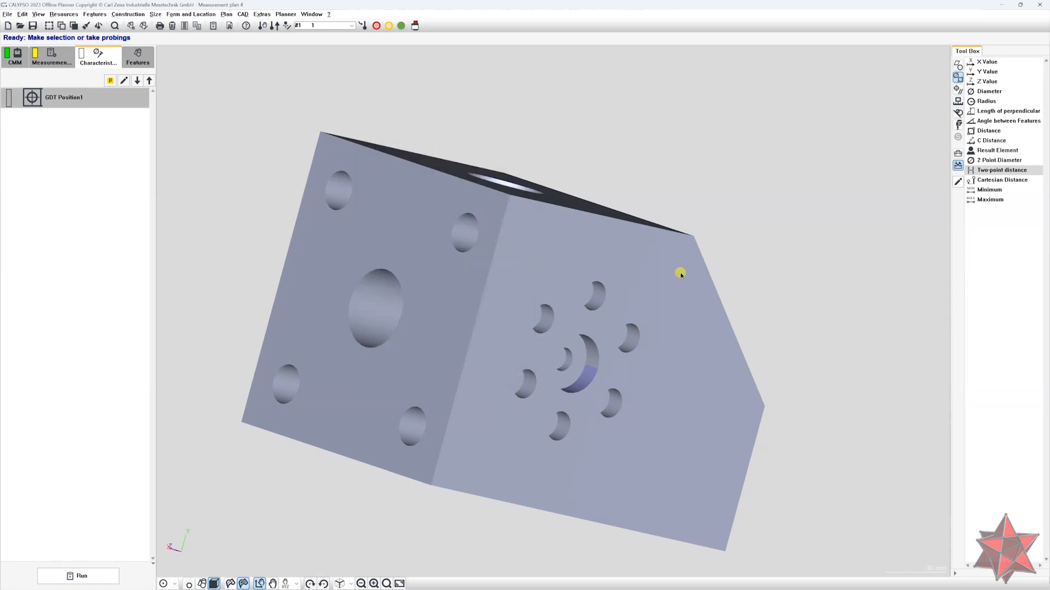
- Create circle features in the two outer-edge corner holes of the four-hole face and select Circle2
{"action": "middle_click_drag", "start_coordinate": [681, 274], "coordinate": [395, 254]}
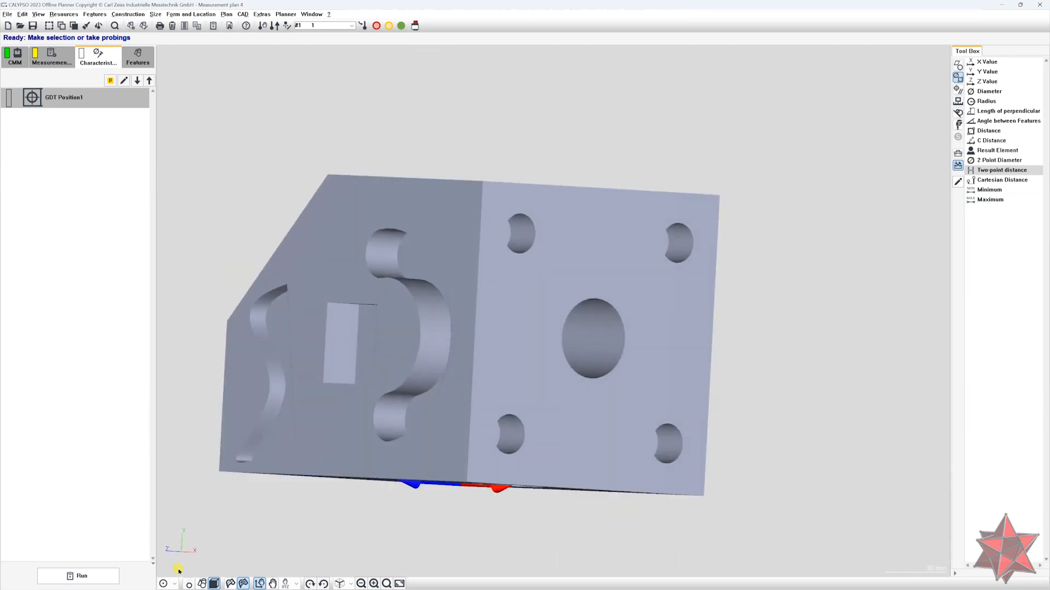
{"action": "middle_click_drag", "start_coordinate": [632, 208], "coordinate": [656, 330]}
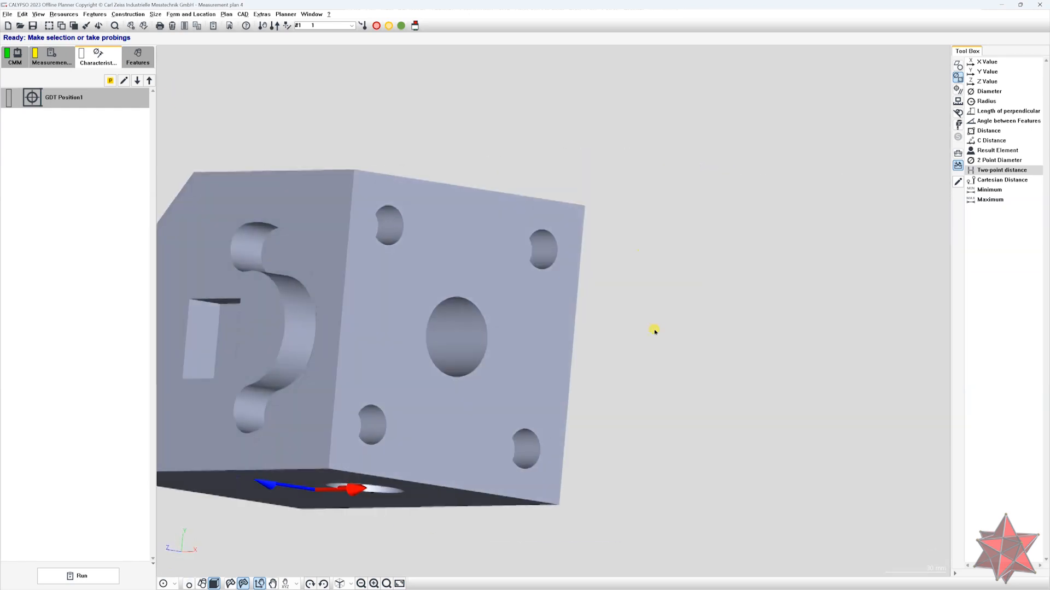
{"action": "left_click", "coordinate": [536, 450]}
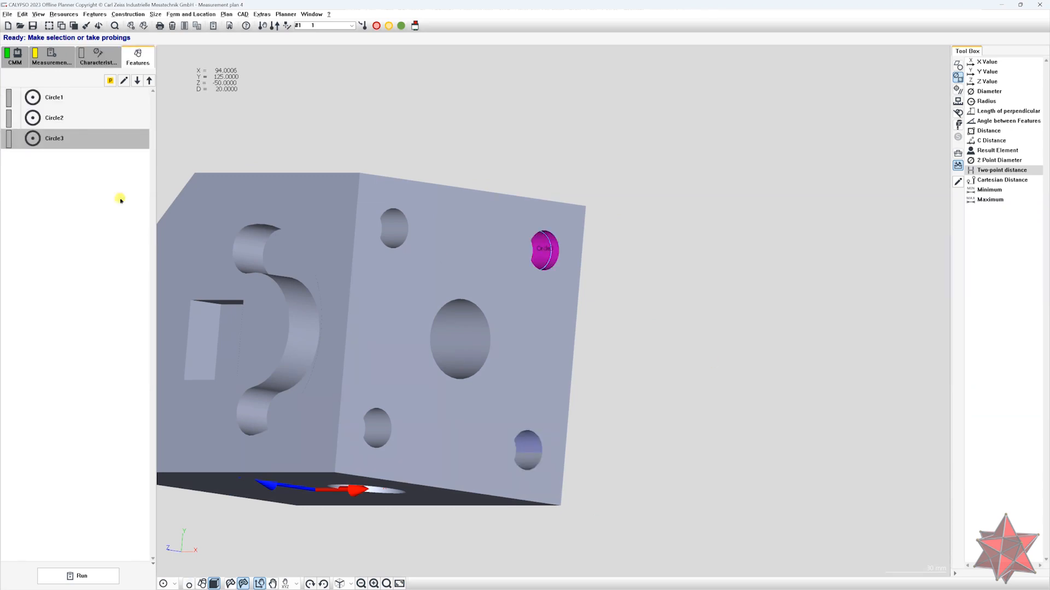
{"action": "left_click", "coordinate": [86, 115]}
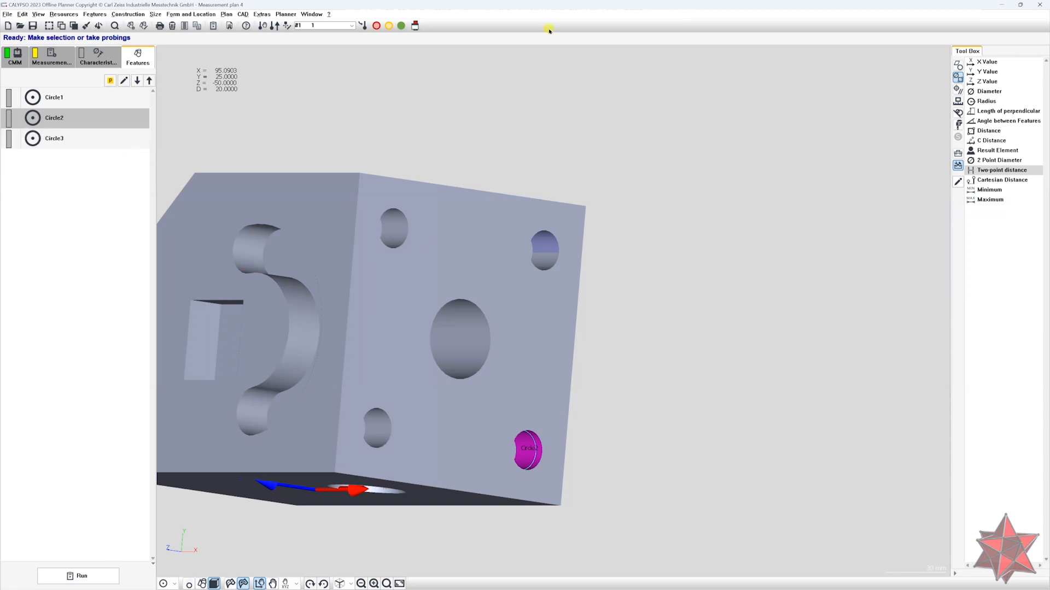
- Add a second GDT Position characteristic from the GD&T Engine and check its empty definition
{"action": "left_click", "coordinate": [189, 14]}
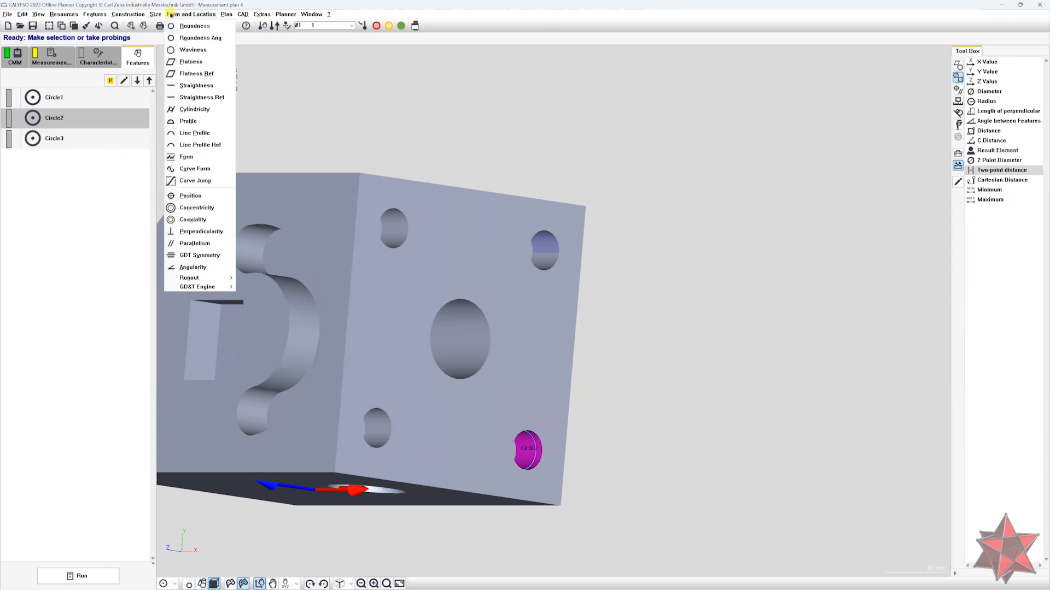
{"action": "mouse_move", "coordinate": [207, 286]}
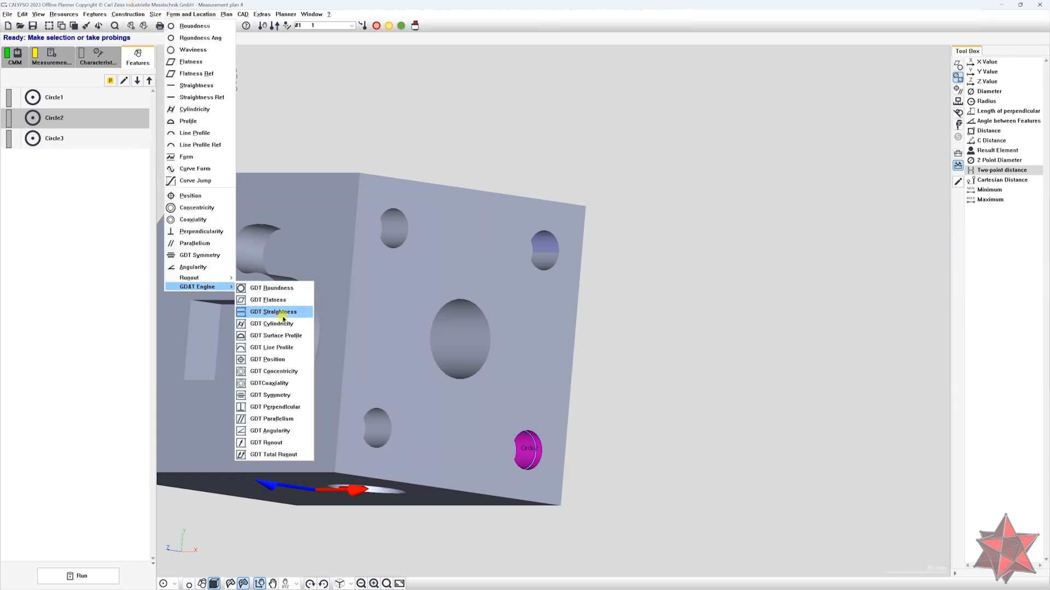
{"action": "left_click", "coordinate": [284, 360]}
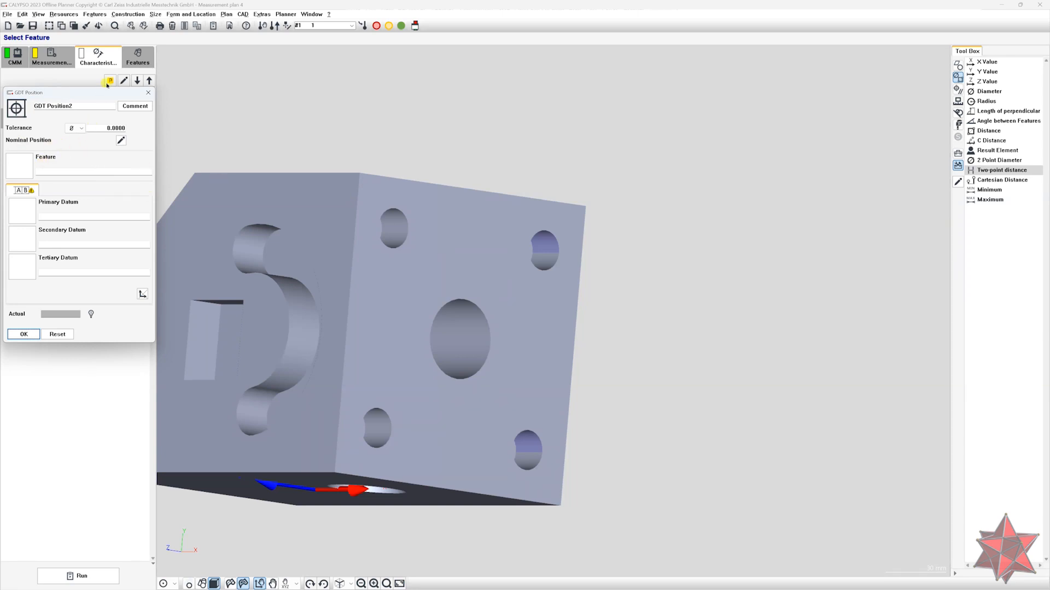
{"action": "left_click", "coordinate": [148, 92]}
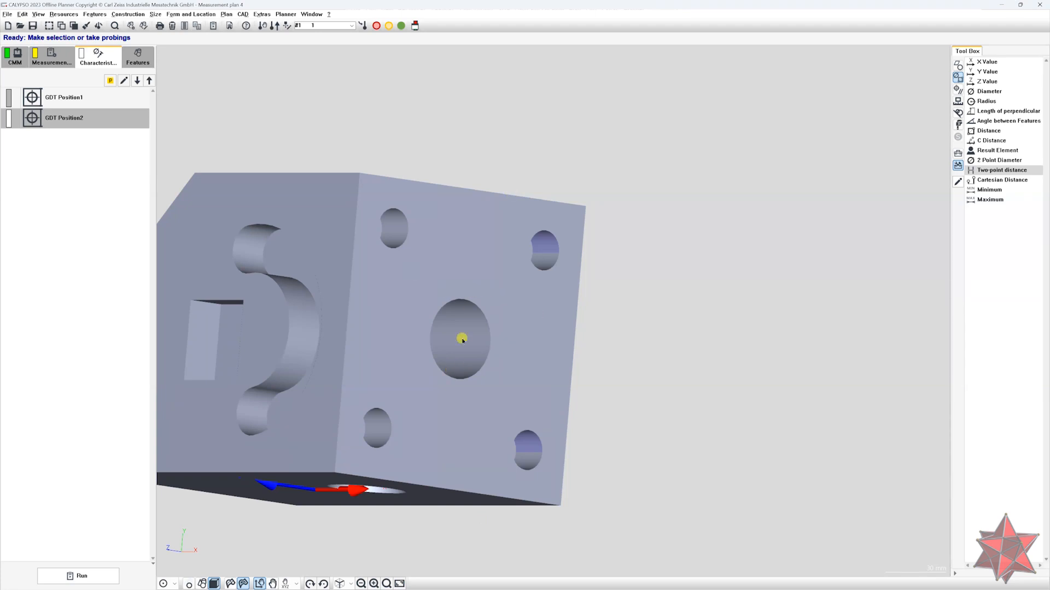
{"action": "double_click", "coordinate": [114, 117]}
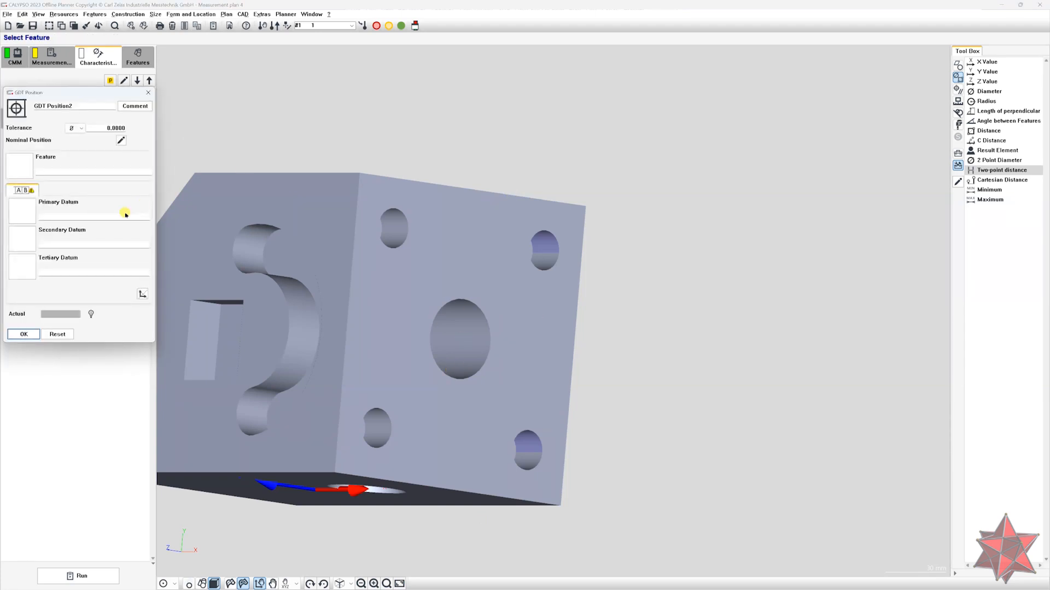
{"action": "left_click", "coordinate": [148, 93]}
- Open the Circle2 feature and base its nominal definition on a new 2d Linear Pattern
{"action": "left_click", "coordinate": [137, 58]}
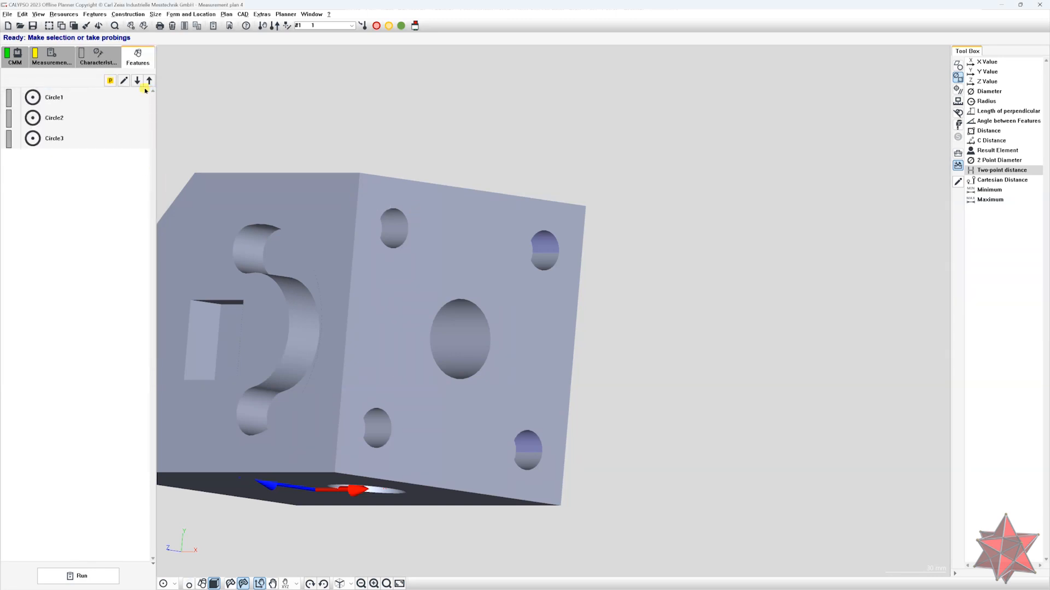
{"action": "left_click", "coordinate": [60, 123]}
{"action": "double_click", "coordinate": [60, 123]}
{"action": "left_click_drag", "start_coordinate": [117, 93], "coordinate": [765, 115]}
{"action": "left_click", "coordinate": [727, 176]}
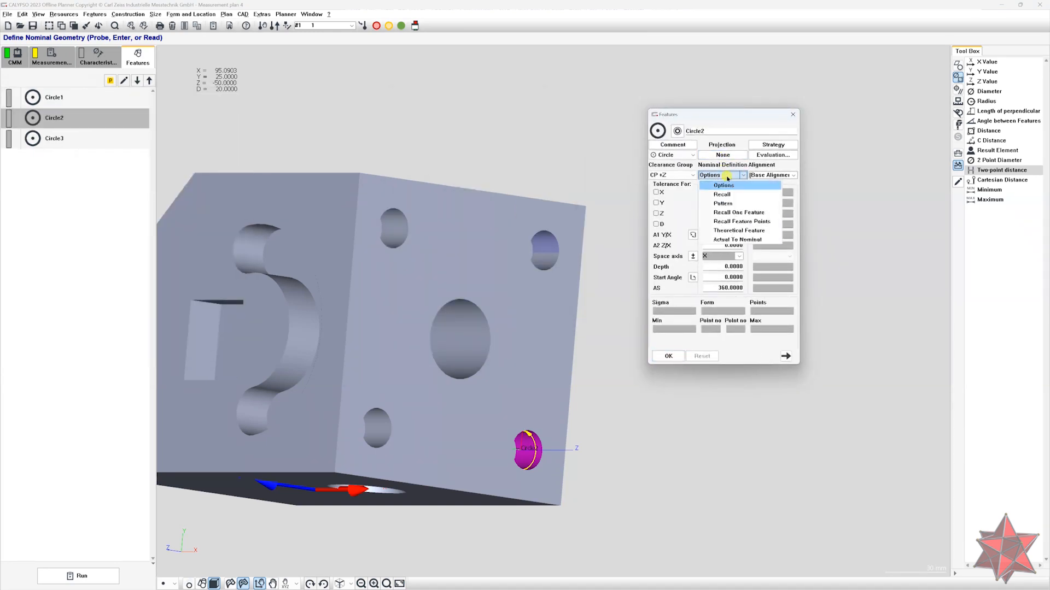
{"action": "left_click", "coordinate": [702, 205]}
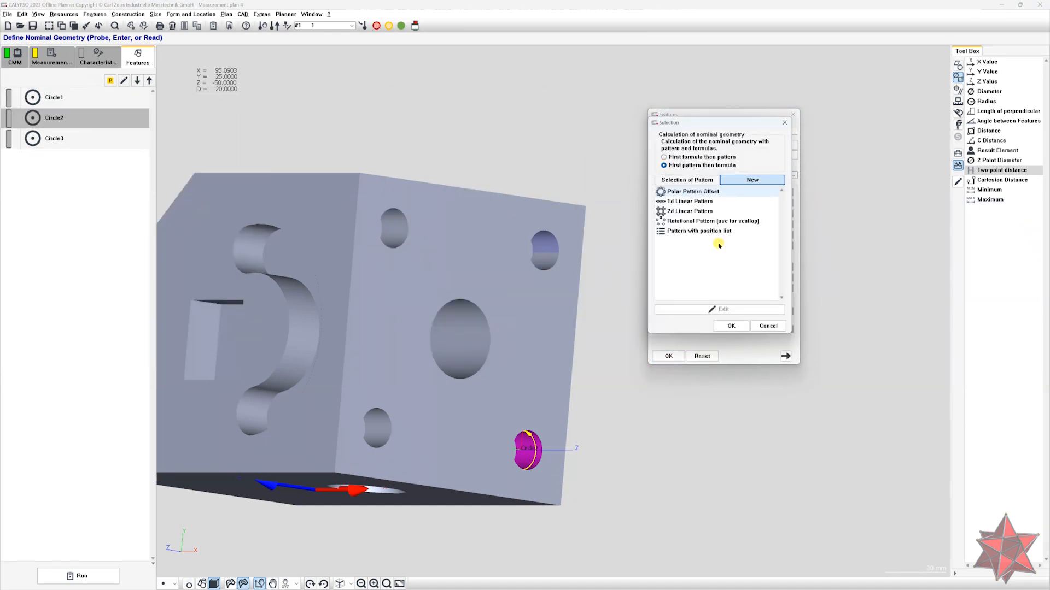
{"action": "left_click", "coordinate": [689, 202]}
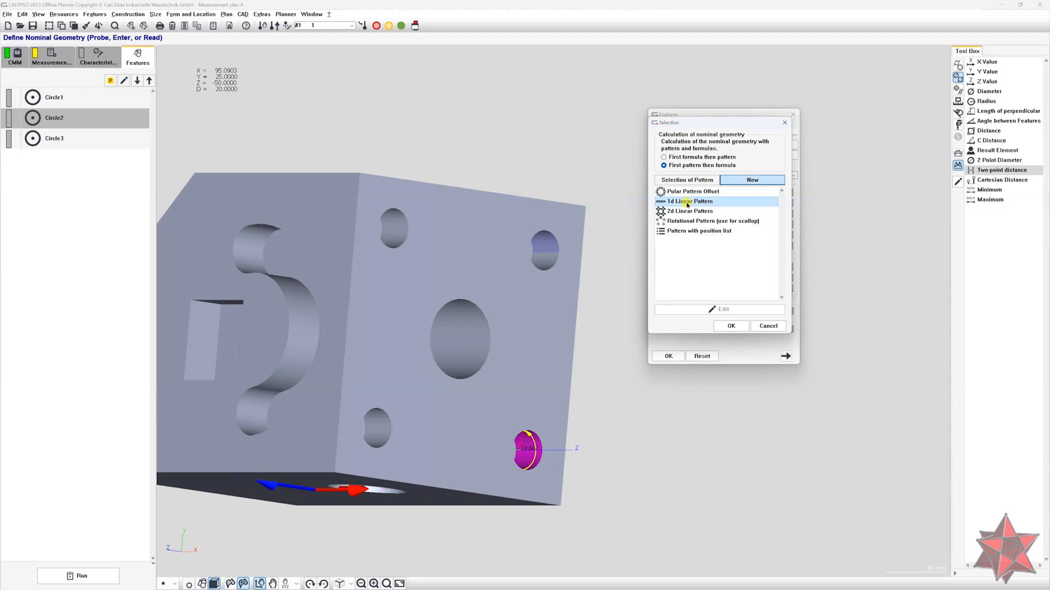
{"action": "double_click", "coordinate": [703, 213]}
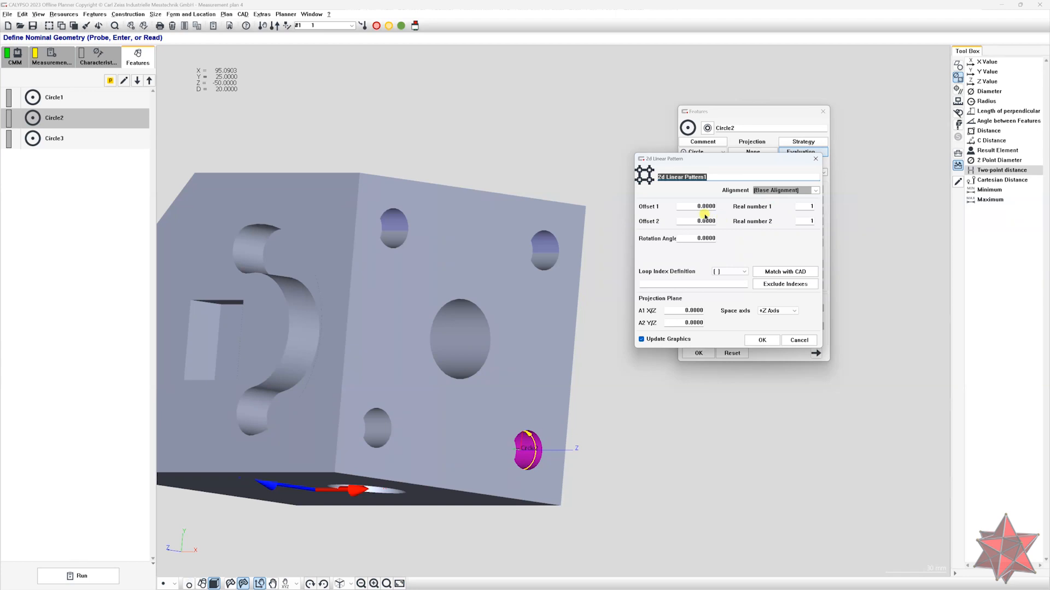
- Set Offset 1 and Offset 2 of the pattern to 100 and both real numbers to 2
{"action": "key", "text": "Tab"}
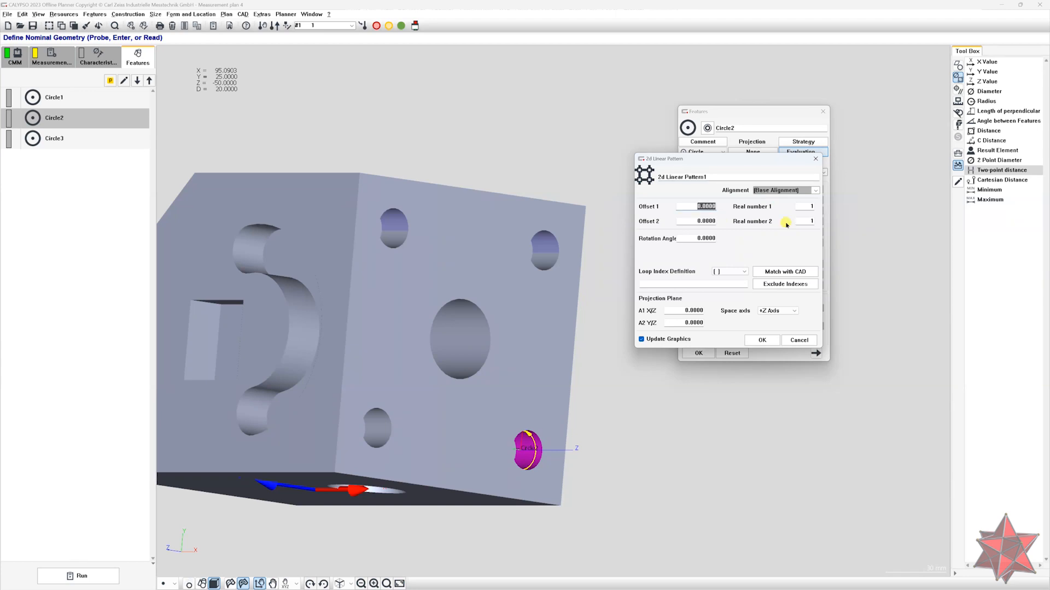
{"action": "type", "text": "1"}
{"action": "key", "text": "Tab"}
{"action": "type", "text": "100"}
{"action": "key", "text": "Tab"}
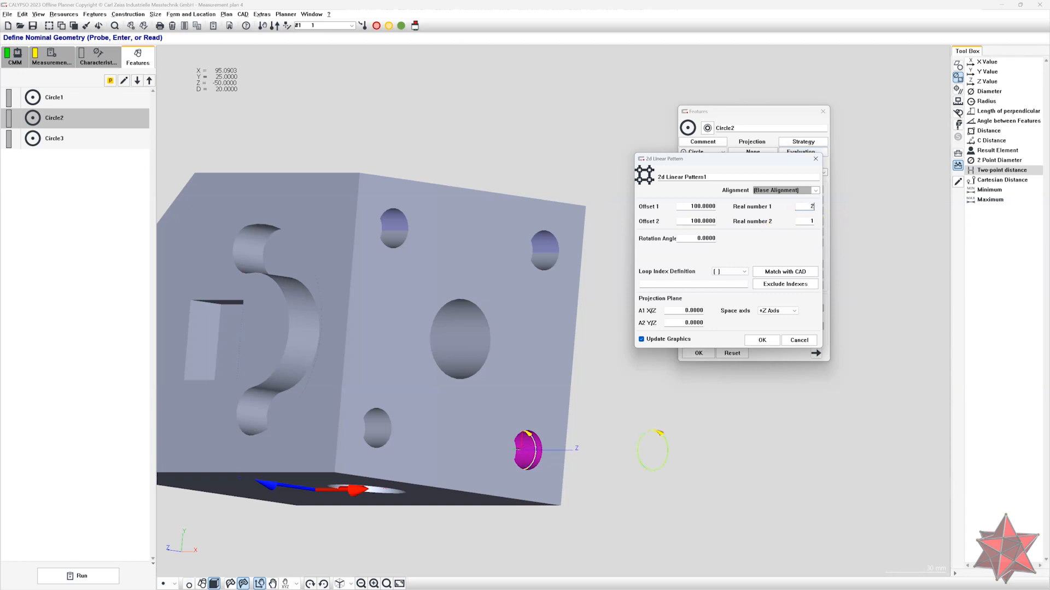
{"action": "type", "text": "2"}
{"action": "key", "text": "Tab"}
{"action": "left_click_drag", "start_coordinate": [820, 426], "coordinate": [724, 435]}
{"action": "scroll", "coordinate": [665, 461], "scroll_direction": "down", "scroll_amount": 2}
{"action": "left_click_drag", "start_coordinate": [667, 457], "coordinate": [708, 470]}
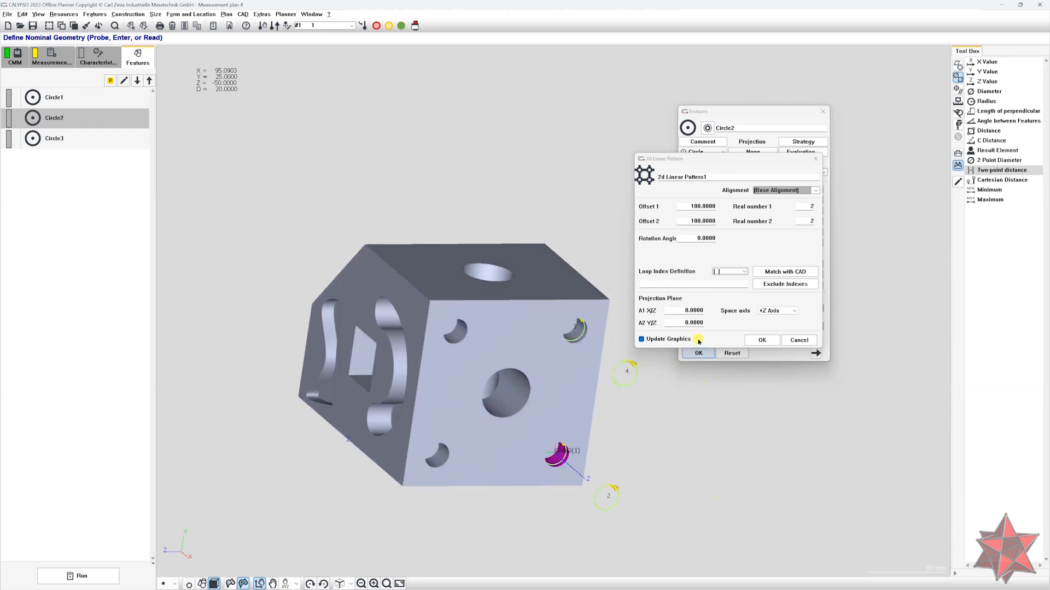
- Set the pattern's projection plane space axis to +X Axis and confirm the pattern and the Circle2 feature
{"action": "left_click", "coordinate": [787, 311]}
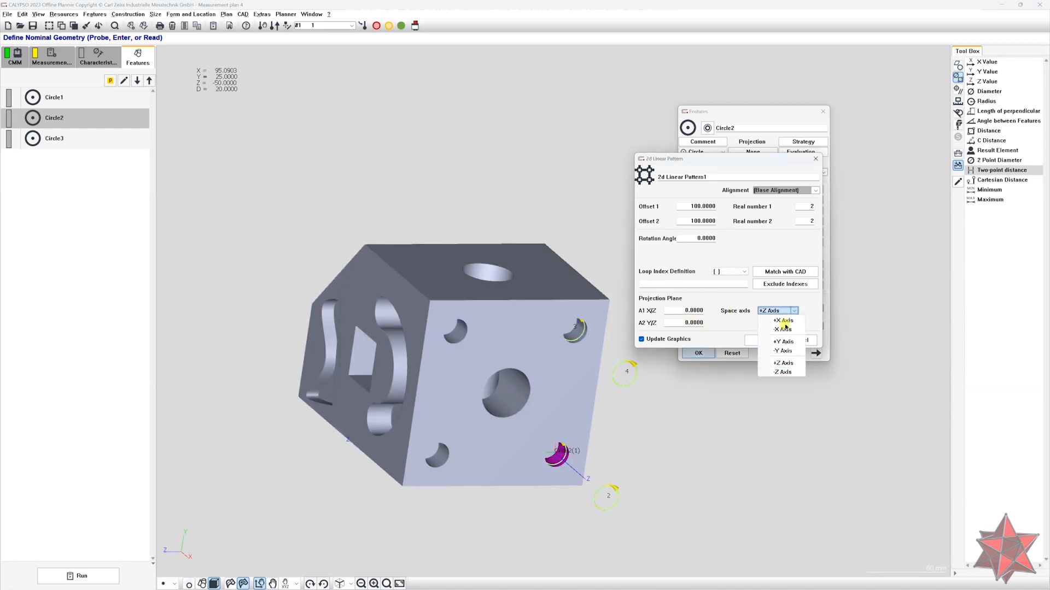
{"action": "left_click", "coordinate": [784, 322]}
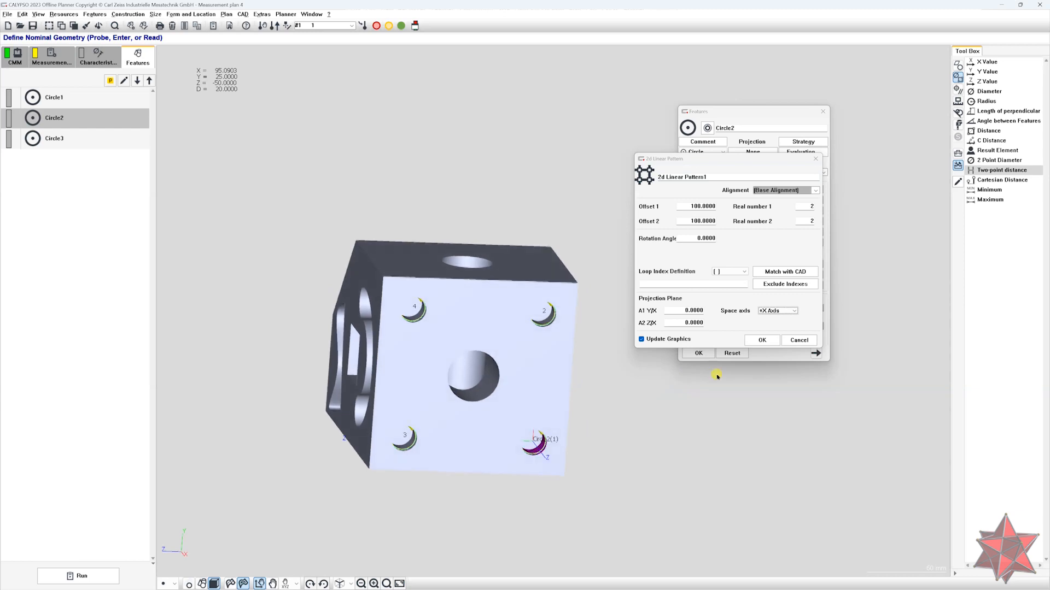
{"action": "left_click_drag", "start_coordinate": [662, 437], "coordinate": [714, 349]}
{"action": "left_click_drag", "start_coordinate": [604, 464], "coordinate": [642, 457]}
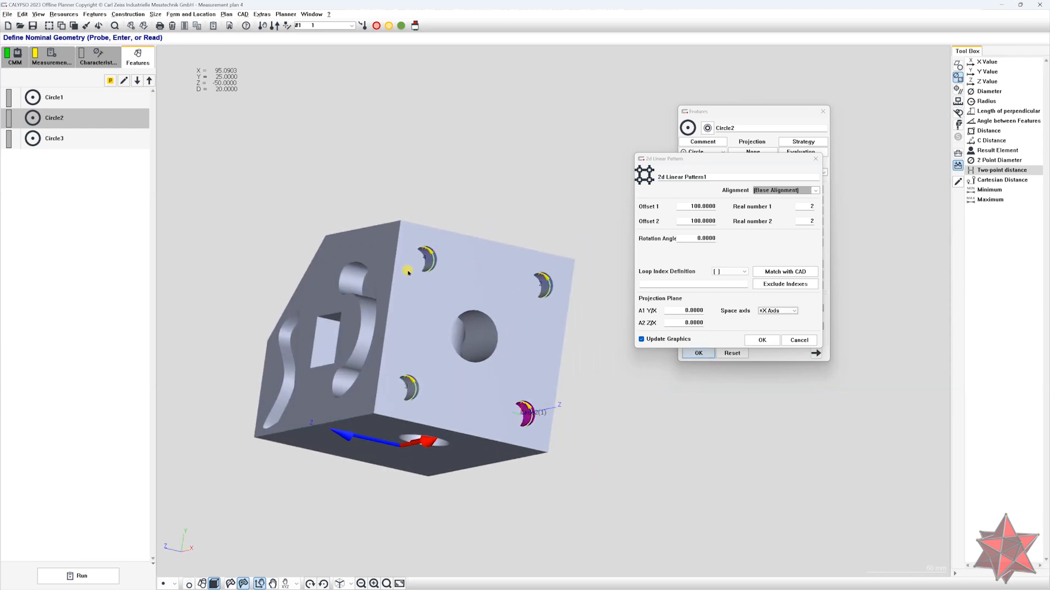
{"action": "left_click_drag", "start_coordinate": [446, 269], "coordinate": [495, 430]}
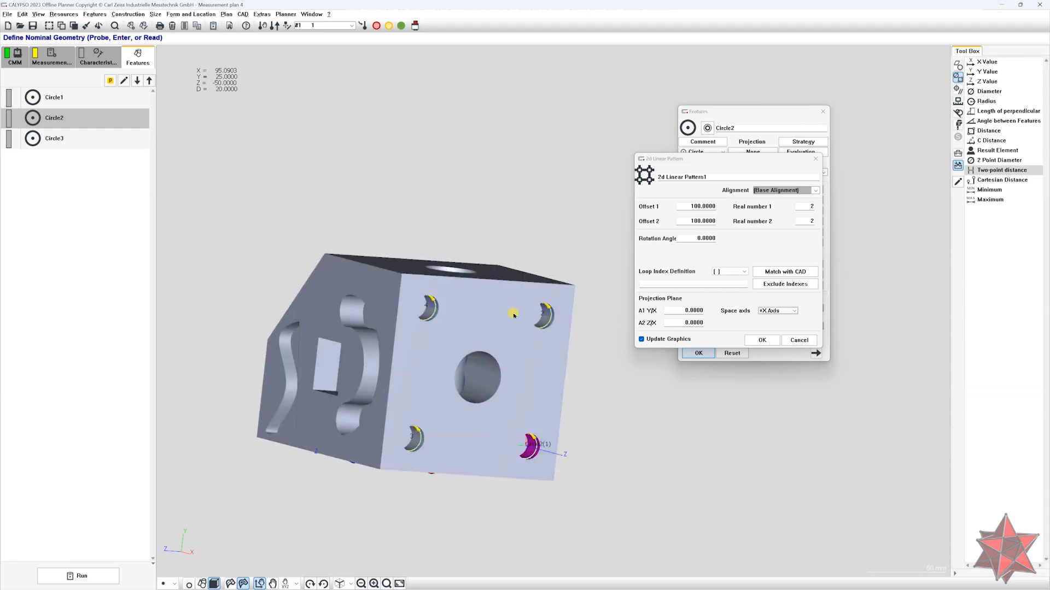
{"action": "left_click", "coordinate": [761, 340]}
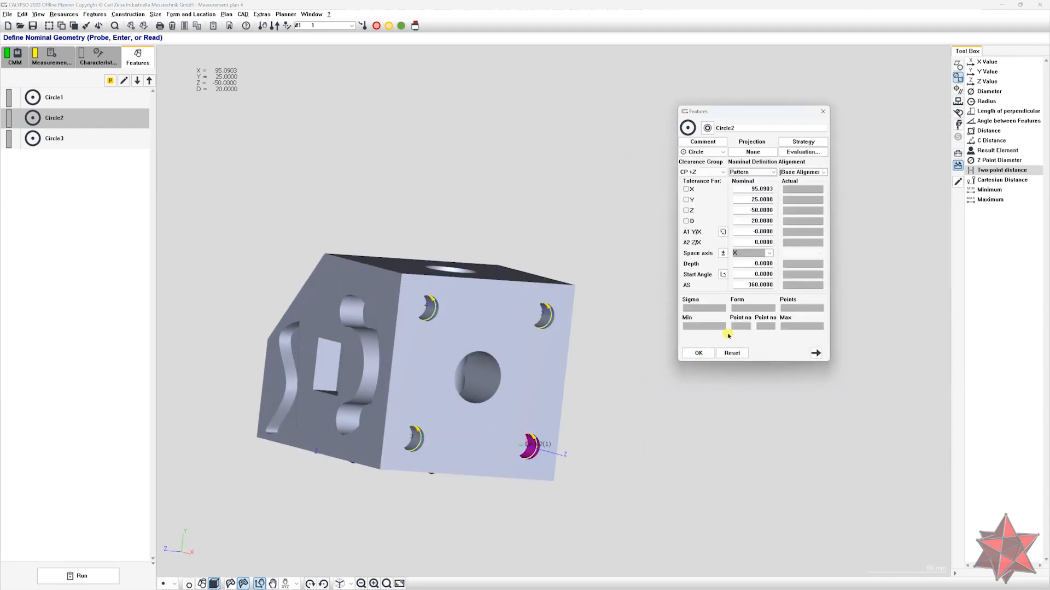
{"action": "left_click", "coordinate": [700, 353]}
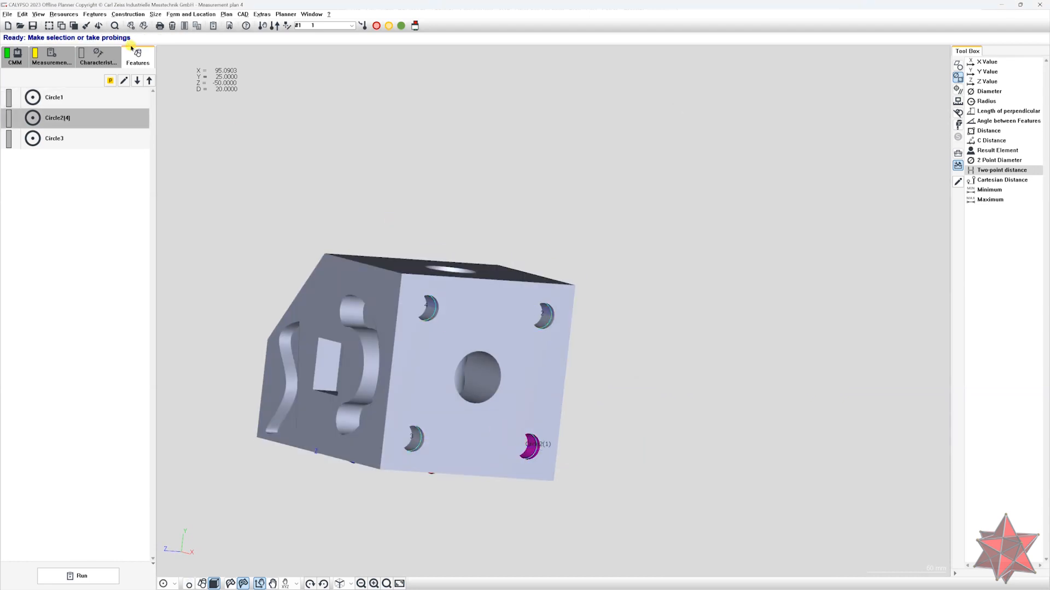
- Open GDT Position2 and assign the patterned Circle2 with all its holes as the feature
{"action": "left_click", "coordinate": [99, 56]}
{"action": "double_click", "coordinate": [85, 121]}
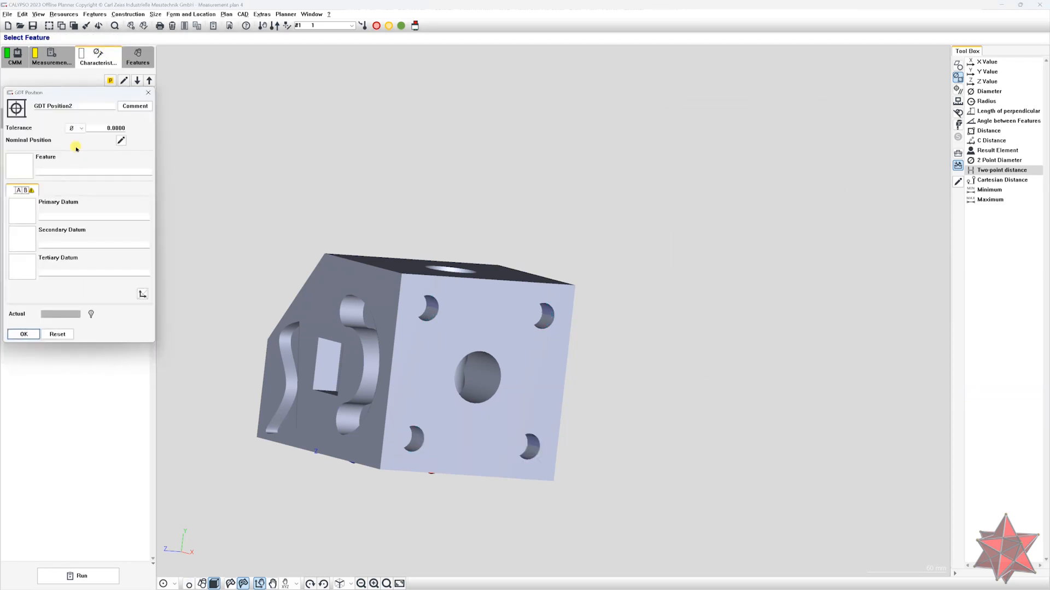
{"action": "left_click", "coordinate": [20, 166]}
{"action": "double_click", "coordinate": [50, 181]}
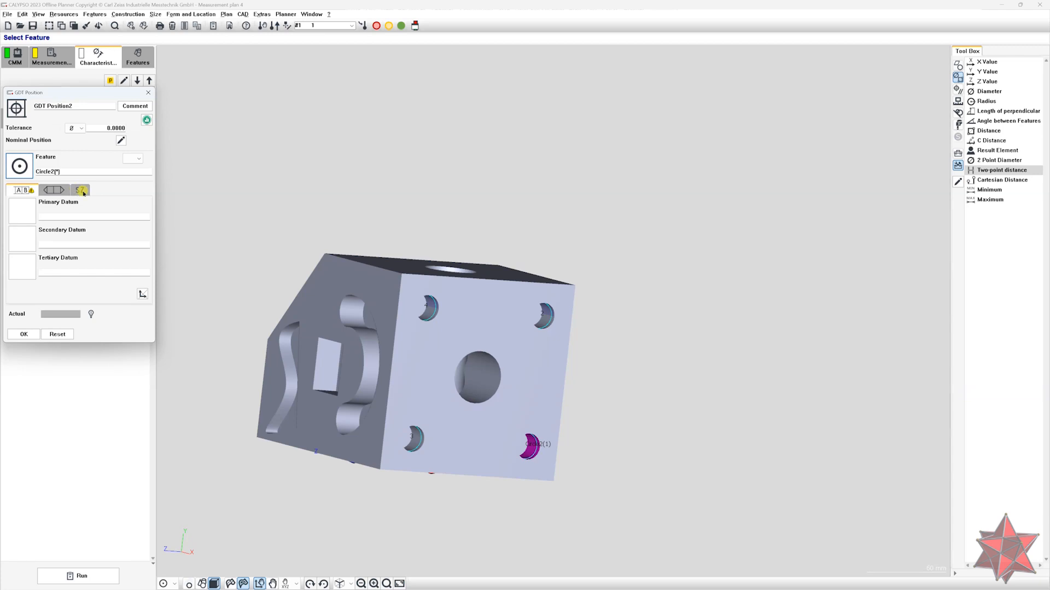
- Set the pattern specification of GDT Position2 to CZ - Combined Zone so all four hole positions are evaluated together
{"action": "left_click", "coordinate": [81, 191]}
{"action": "left_click", "coordinate": [144, 204]}
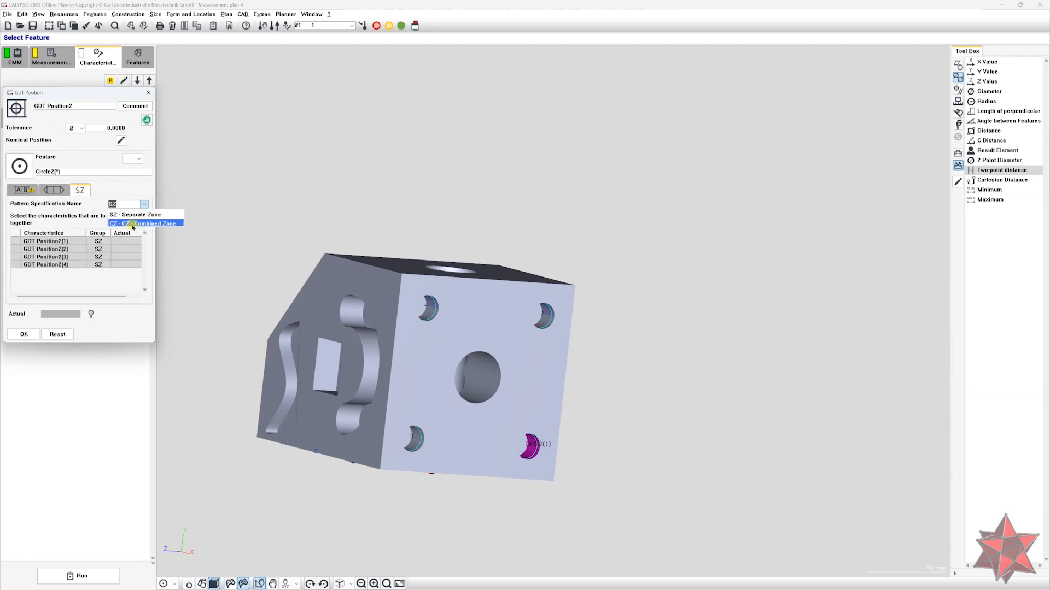
{"action": "left_click", "coordinate": [177, 224]}
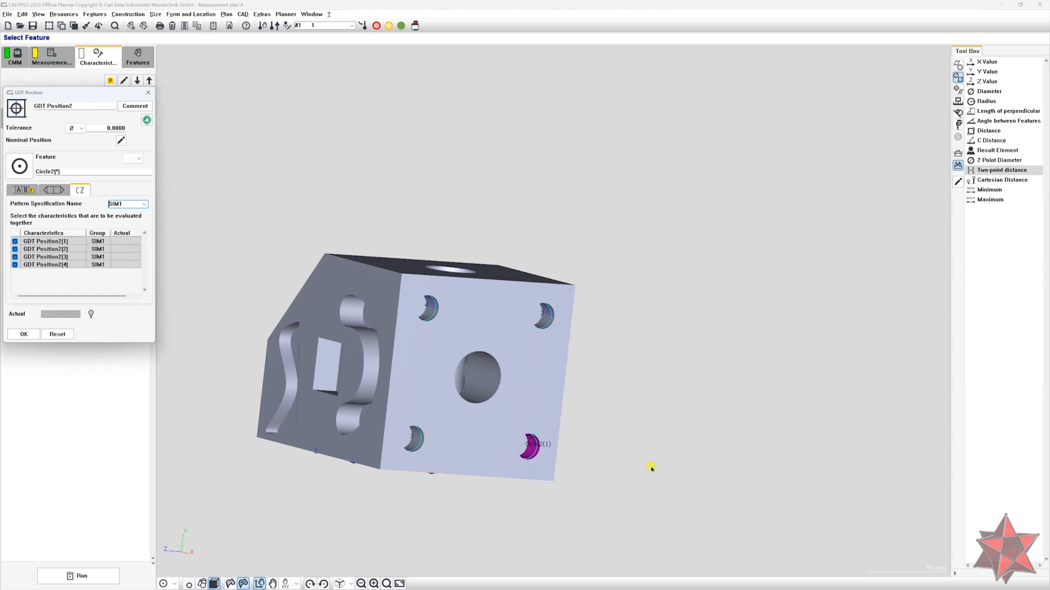
{"action": "middle_click_drag", "start_coordinate": [736, 448], "coordinate": [579, 481]}
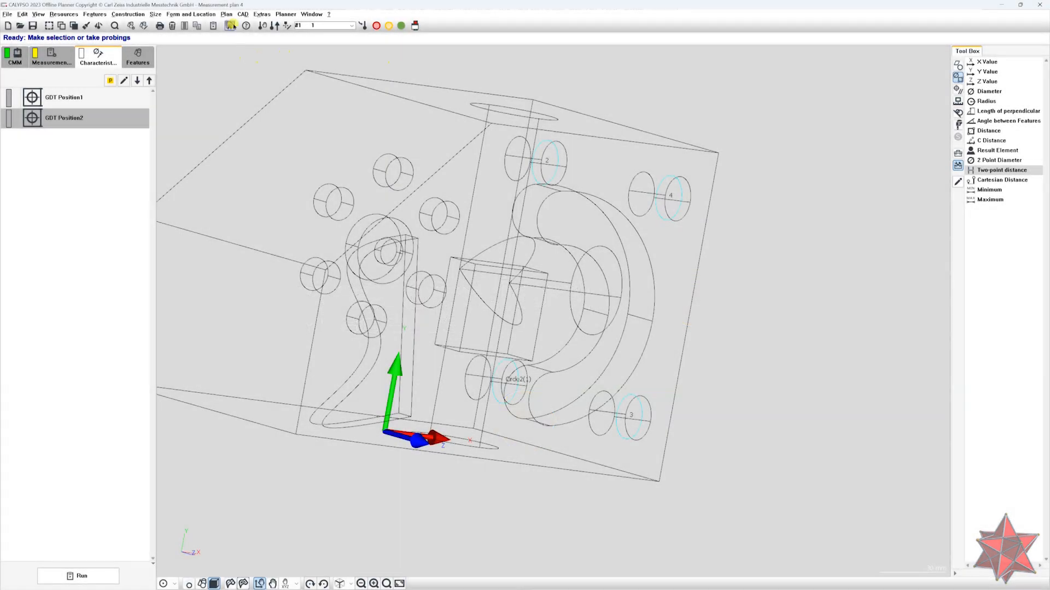
- Start creating features from the CAD model, select three edges of the curved slot and extend the selection with Contour completion
{"action": "left_click", "coordinate": [242, 14]}
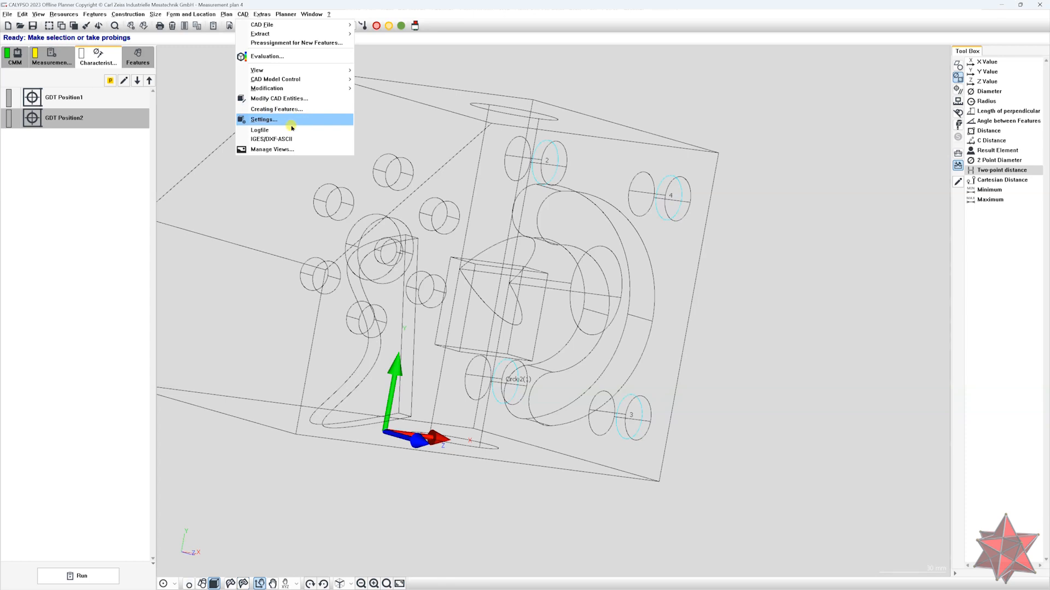
{"action": "left_click", "coordinate": [312, 111]}
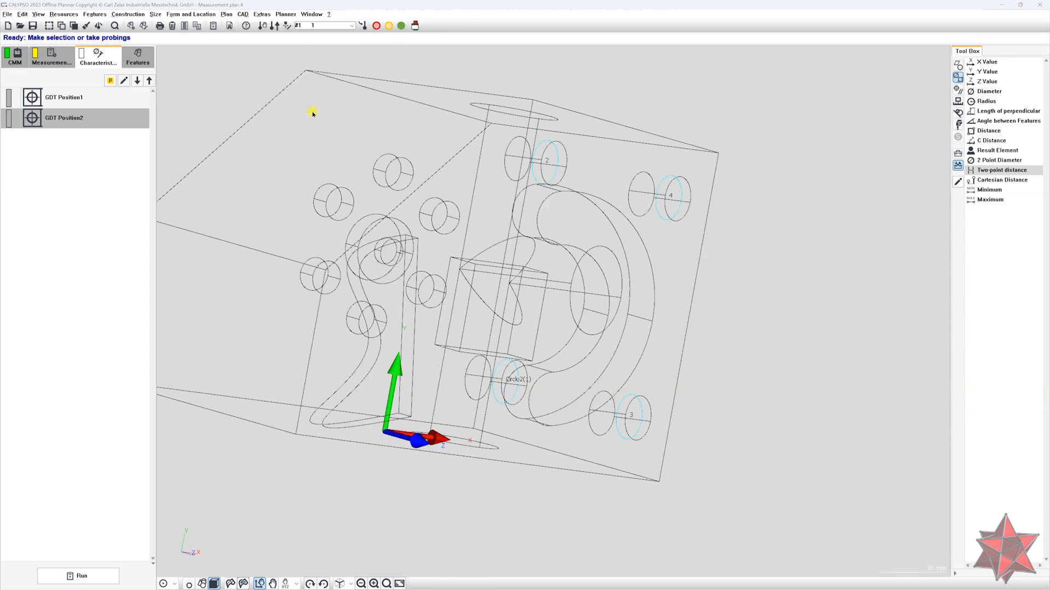
{"action": "left_click_drag", "start_coordinate": [1048, 47], "coordinate": [811, 162]}
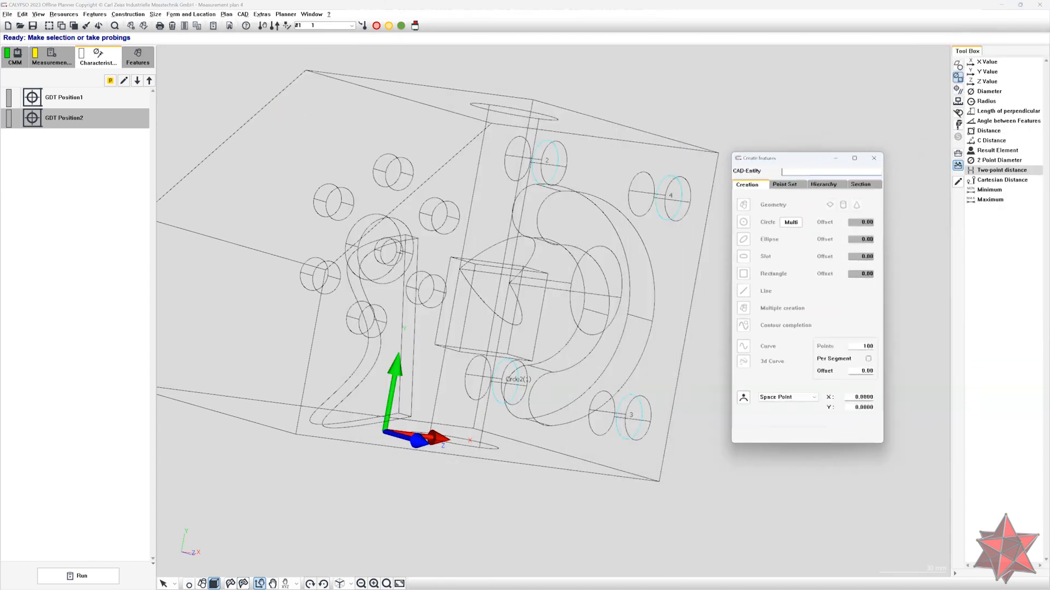
{"action": "left_click", "coordinate": [538, 217]}
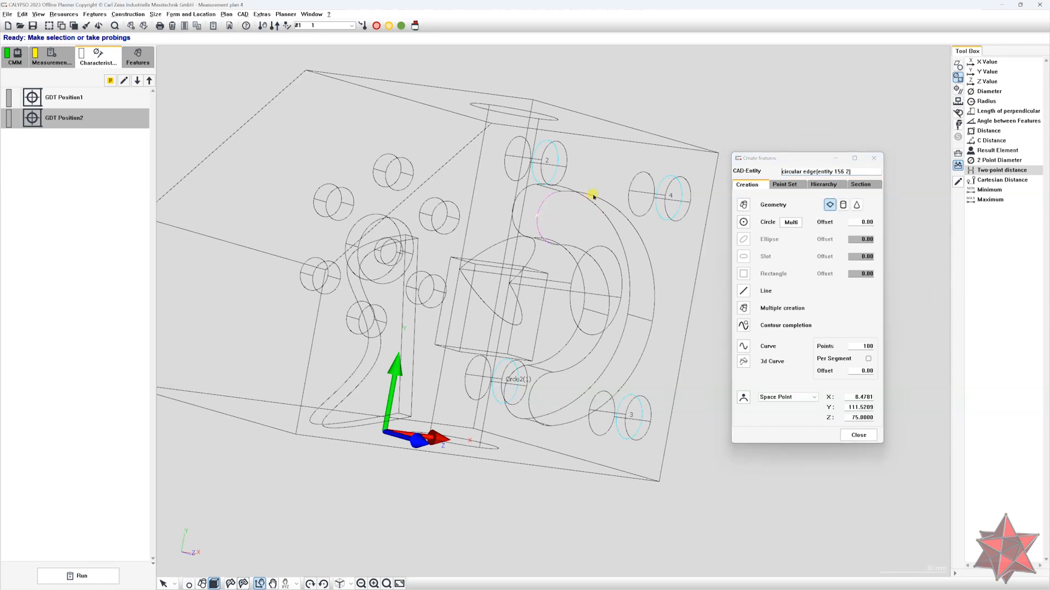
{"action": "left_click", "coordinate": [595, 199]}
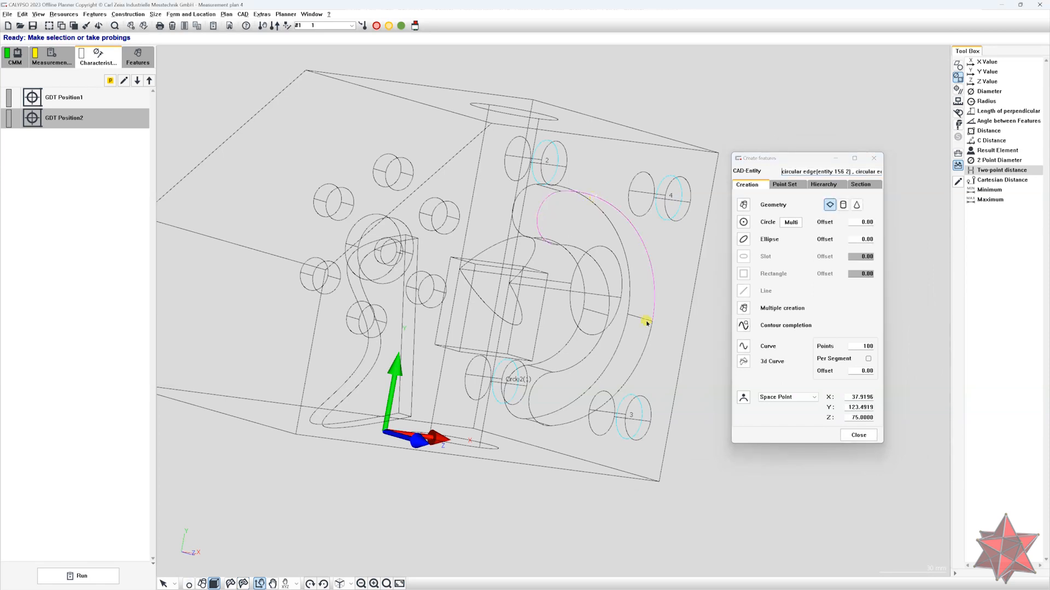
{"action": "left_click", "coordinate": [647, 339]}
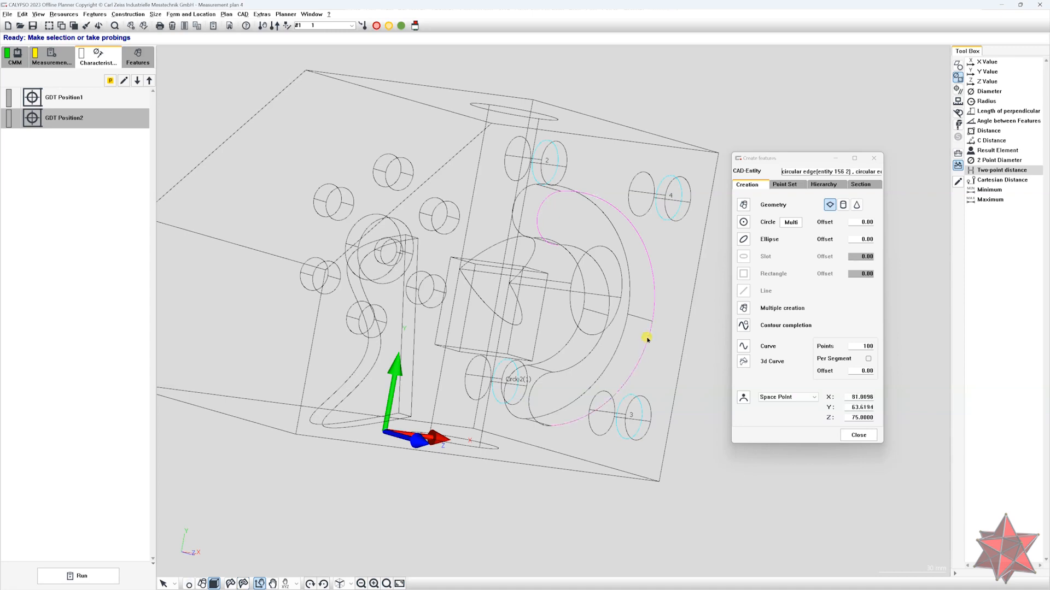
{"action": "left_click", "coordinate": [746, 326]}
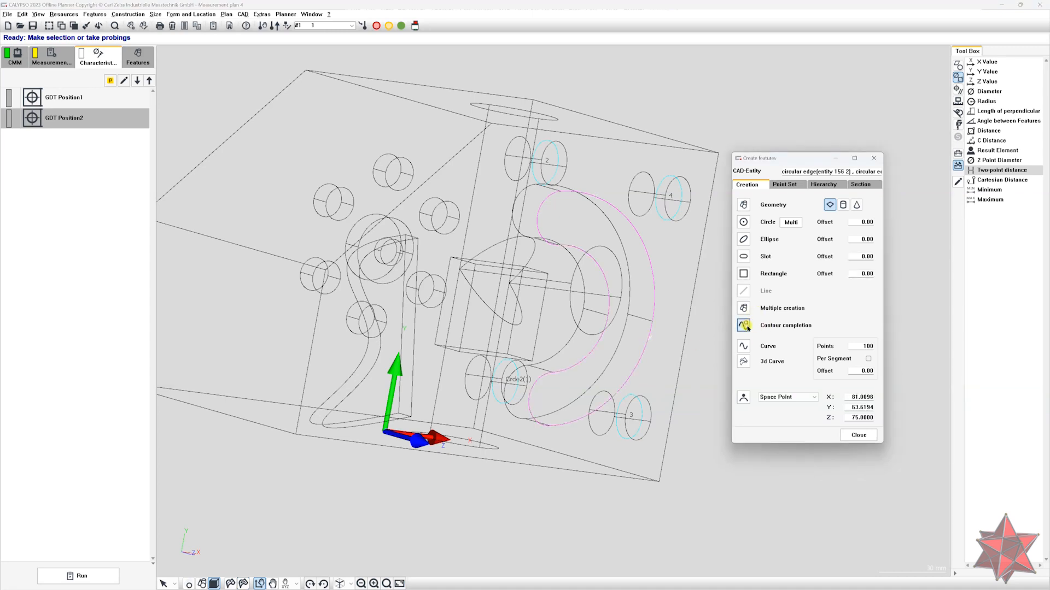
{"action": "mouse_move", "coordinate": [631, 328]}
{"action": "middle_mouse_down"}
{"action": "mouse_move", "coordinate": [646, 333]}
{"action": "mouse_move", "coordinate": [614, 324]}
{"action": "middle_mouse_up"}
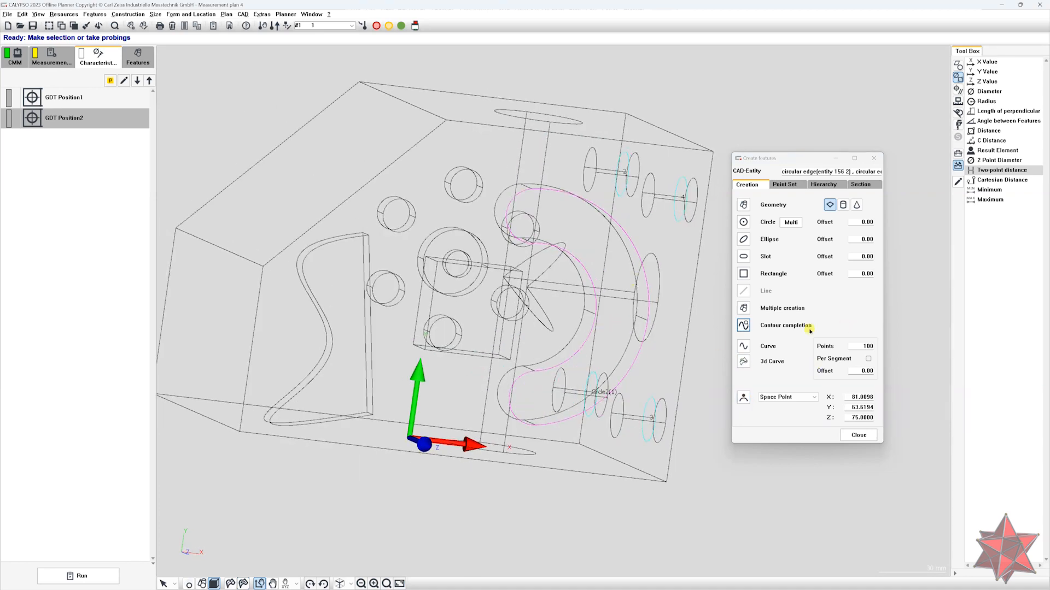
- Create a curve from the selected slot contour with 500 points and finish the feature creation
{"action": "left_click_drag", "start_coordinate": [859, 347], "coordinate": [928, 347]}
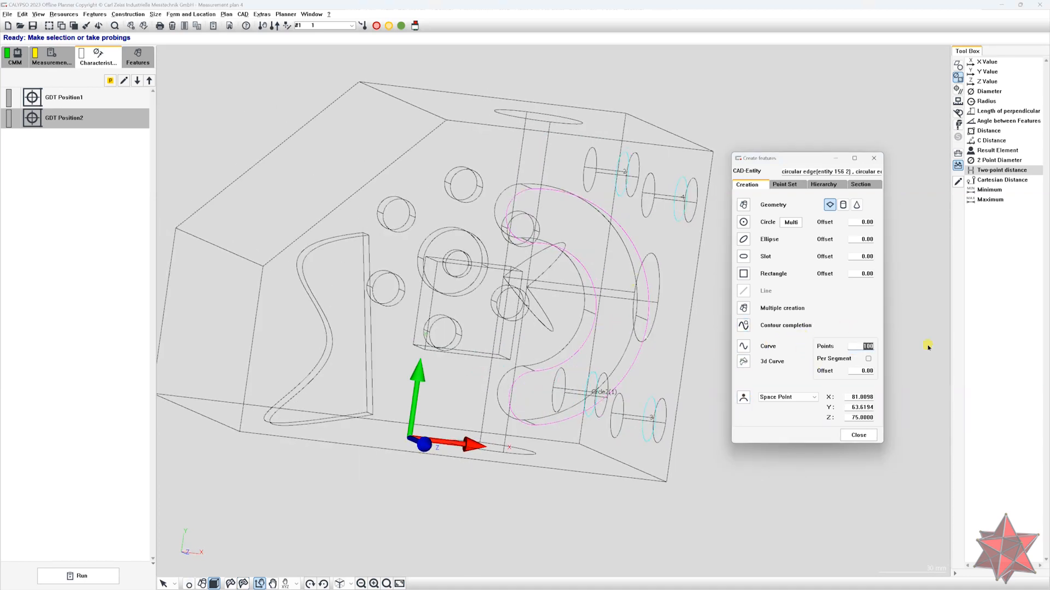
{"action": "type", "text": "500"}
{"action": "left_click", "coordinate": [745, 347]}
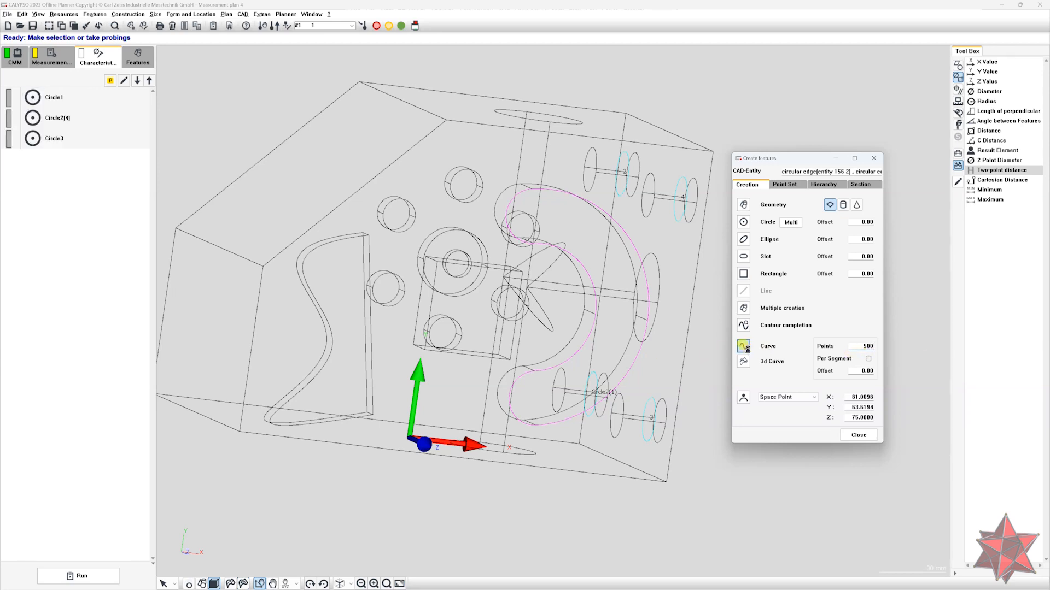
{"action": "left_click", "coordinate": [874, 158]}
- Open 2D Curve1 and bring up the segment settings of its measurement strategy
{"action": "left_click_drag", "start_coordinate": [85, 138], "coordinate": [77, 158]}
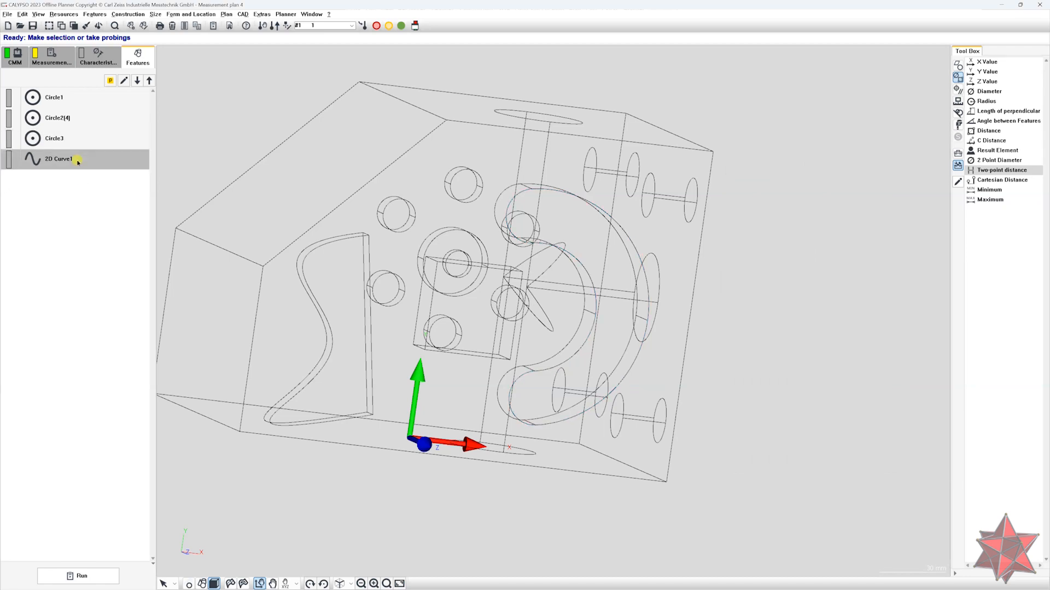
{"action": "double_click", "coordinate": [77, 159]}
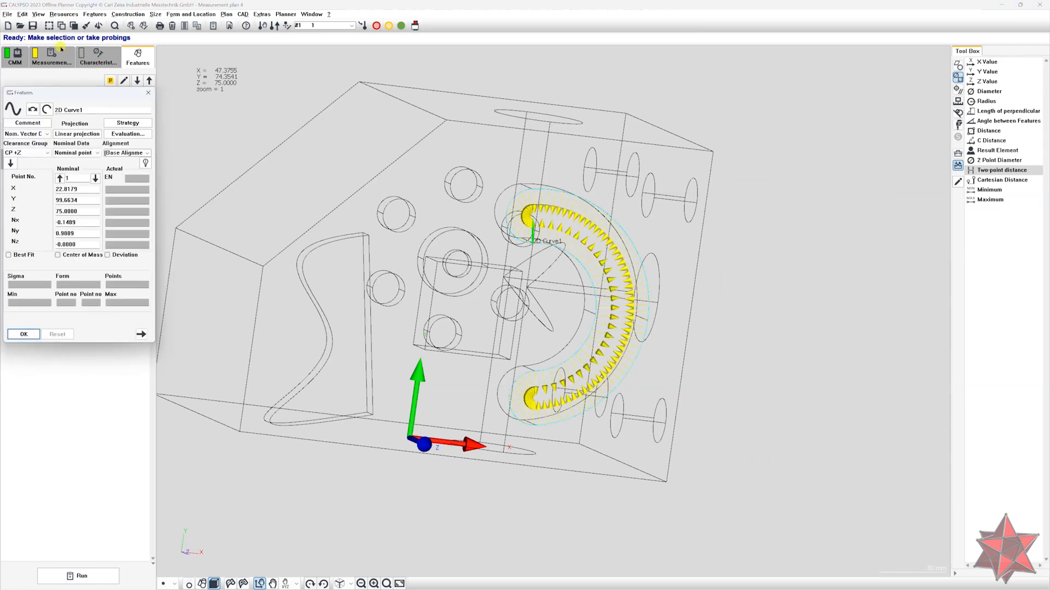
{"action": "left_click_drag", "start_coordinate": [75, 88], "coordinate": [169, 110]}
{"action": "left_click", "coordinate": [222, 144]}
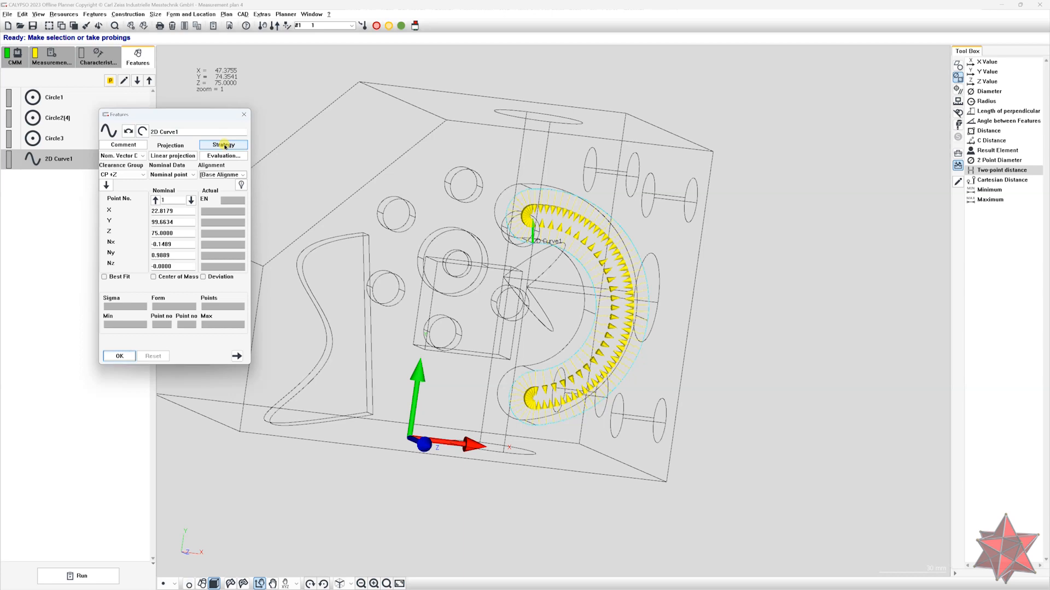
{"action": "double_click", "coordinate": [143, 222]}
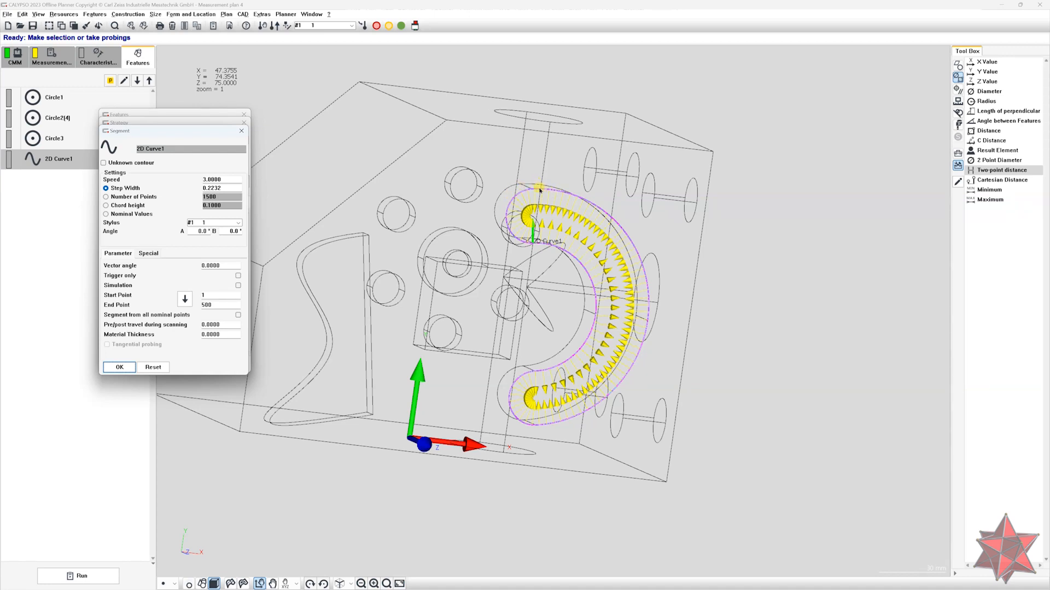
- Examine the scan path around the curved slot, switch the segment's point definition to Number of Points and confirm
{"action": "scroll", "coordinate": [542, 192], "scroll_direction": "up", "scroll_amount": 5}
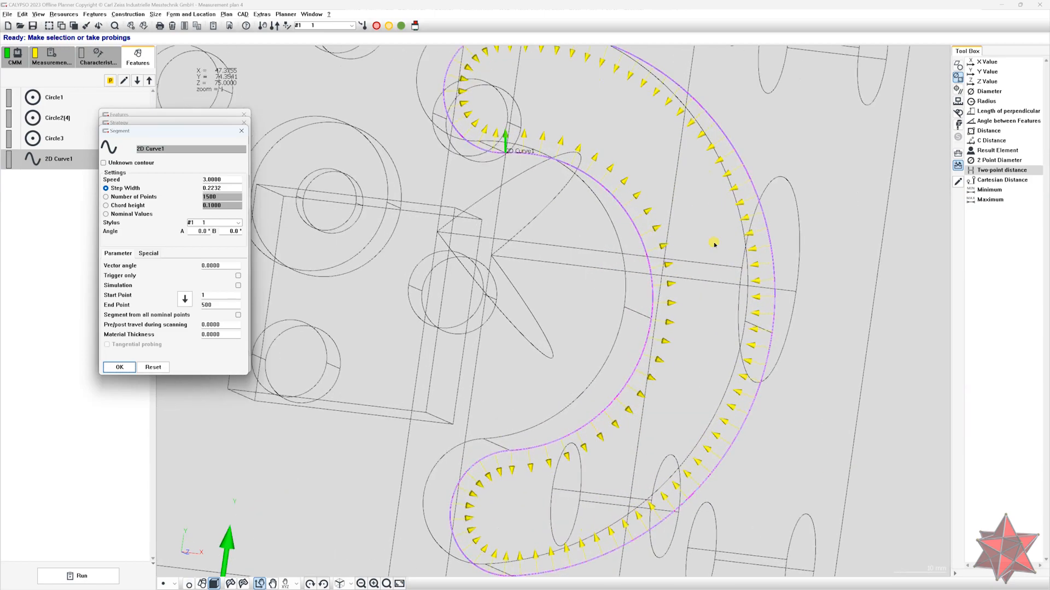
{"action": "scroll", "coordinate": [677, 347], "scroll_direction": "down", "scroll_amount": 2}
{"action": "left_click_drag", "start_coordinate": [741, 313], "coordinate": [715, 314]}
{"action": "left_click_drag", "start_coordinate": [678, 246], "coordinate": [831, 221]}
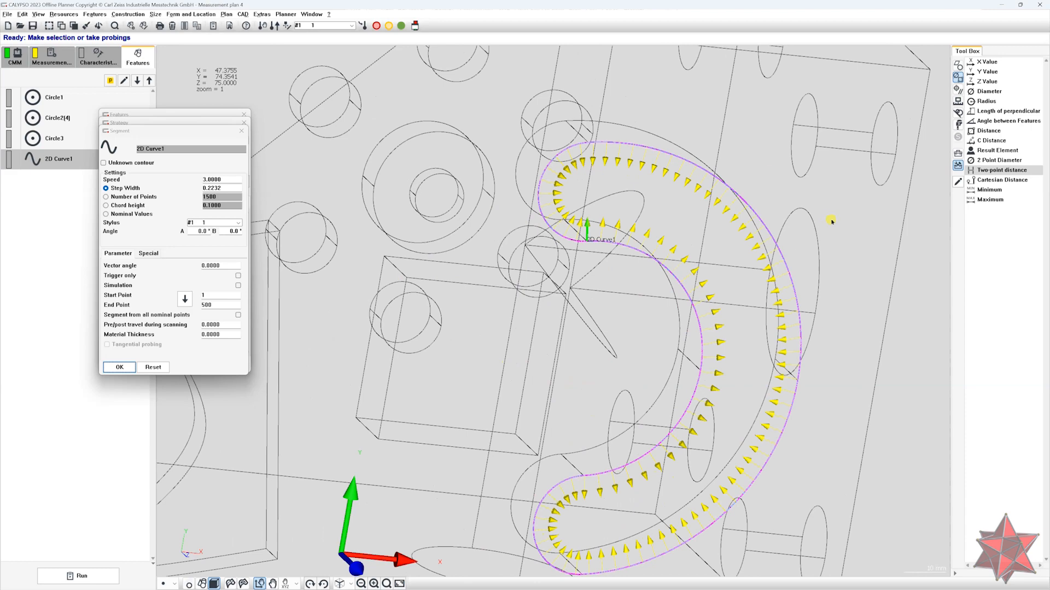
{"action": "left_click_drag", "start_coordinate": [825, 357], "coordinate": [782, 407]}
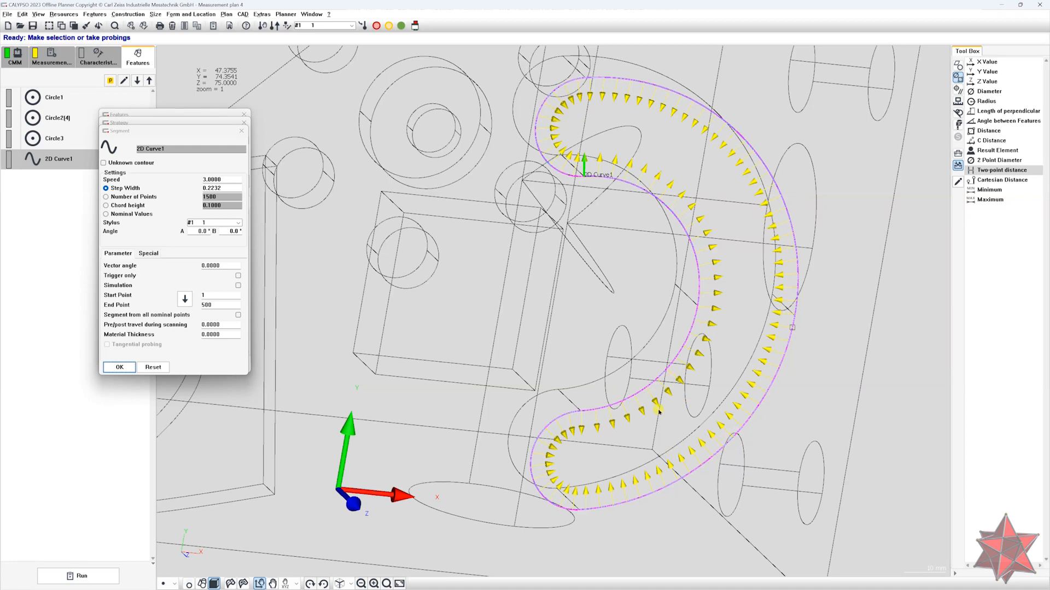
{"action": "left_click", "coordinate": [124, 197]}
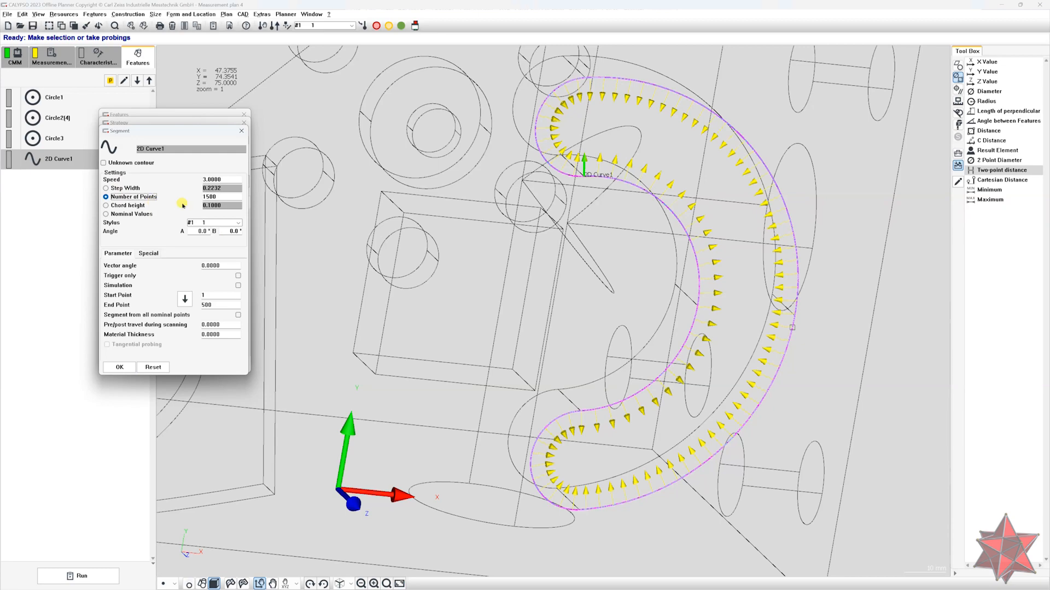
{"action": "left_click", "coordinate": [222, 197]}
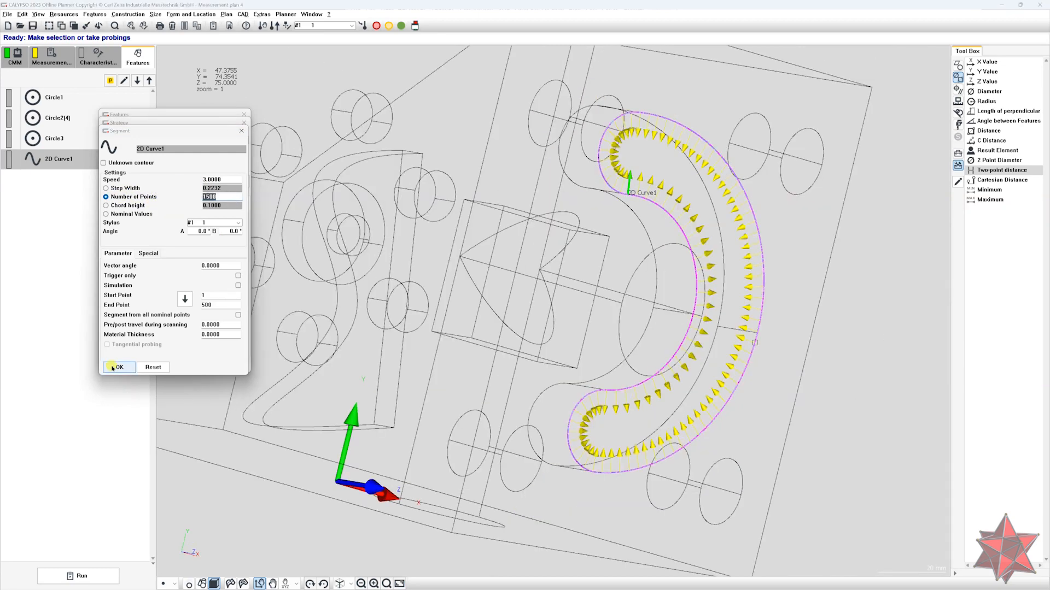
{"action": "left_click", "coordinate": [119, 366]}
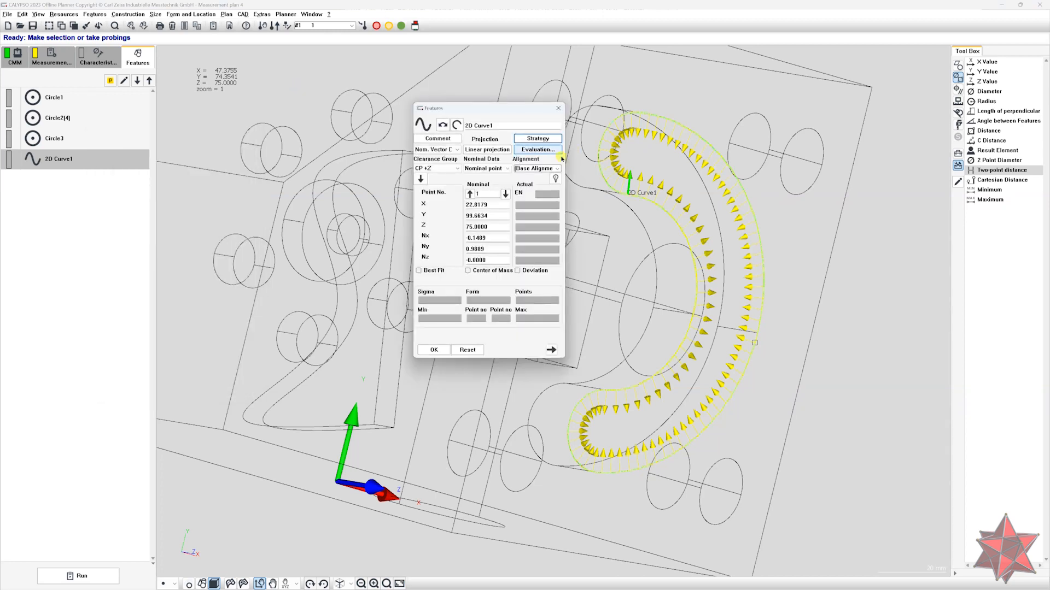
- Open the evaluation filter of 2D Curve1 and set the filter method to Morphological with the Closing type
{"action": "left_click", "coordinate": [528, 150]}
{"action": "left_click", "coordinate": [420, 201]}
{"action": "left_click", "coordinate": [480, 213]}
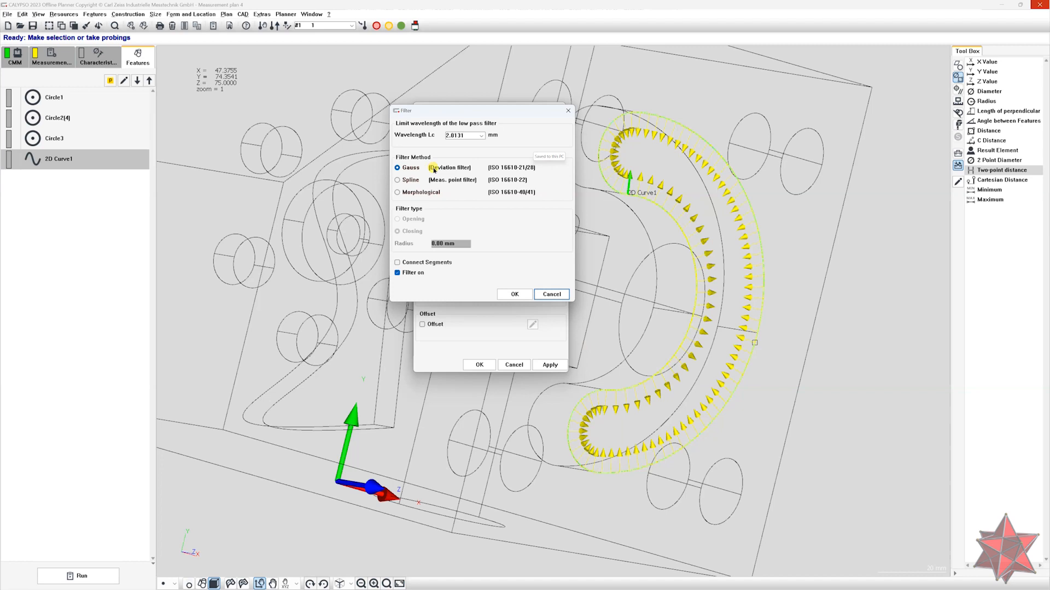
{"action": "left_click", "coordinate": [411, 193]}
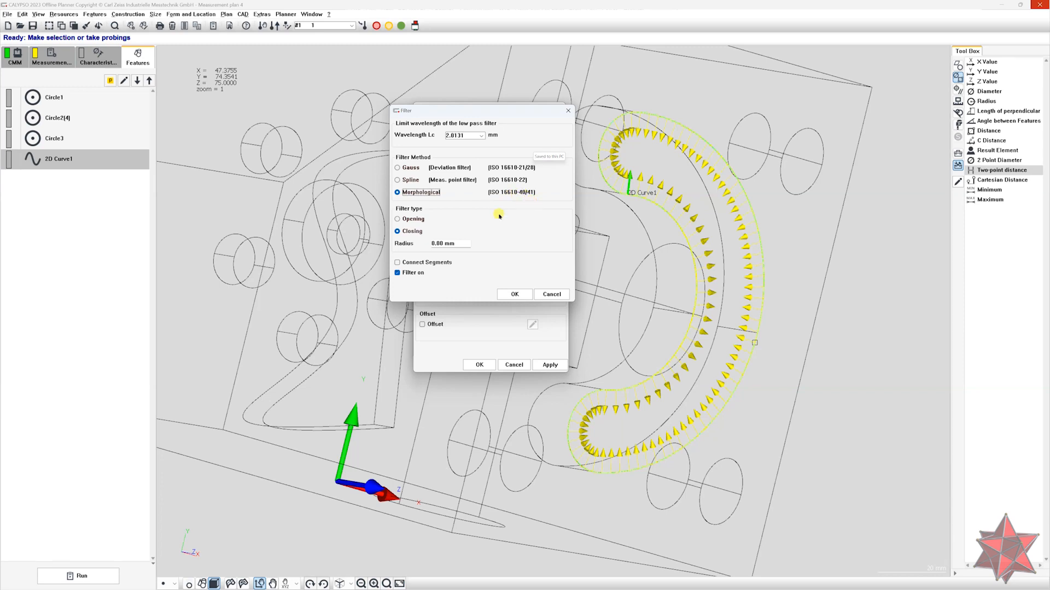
{"action": "left_click", "coordinate": [407, 230]}
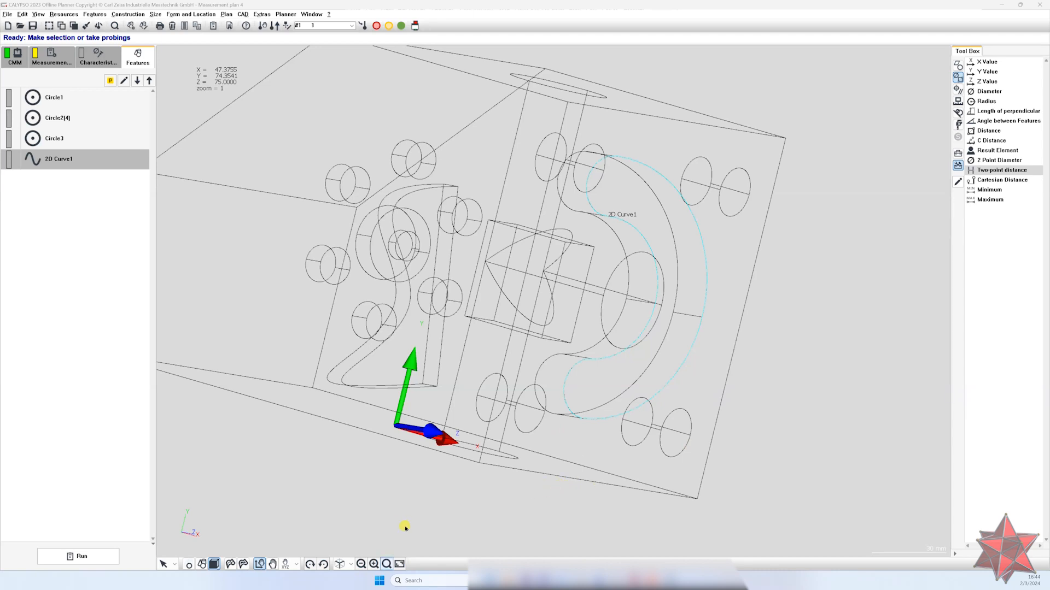
- Search Windows for calypso, open CALYPSO@ZEISS Portal and look through the services on the ZEISS Portal help page
{"action": "left_click", "coordinate": [415, 581]}
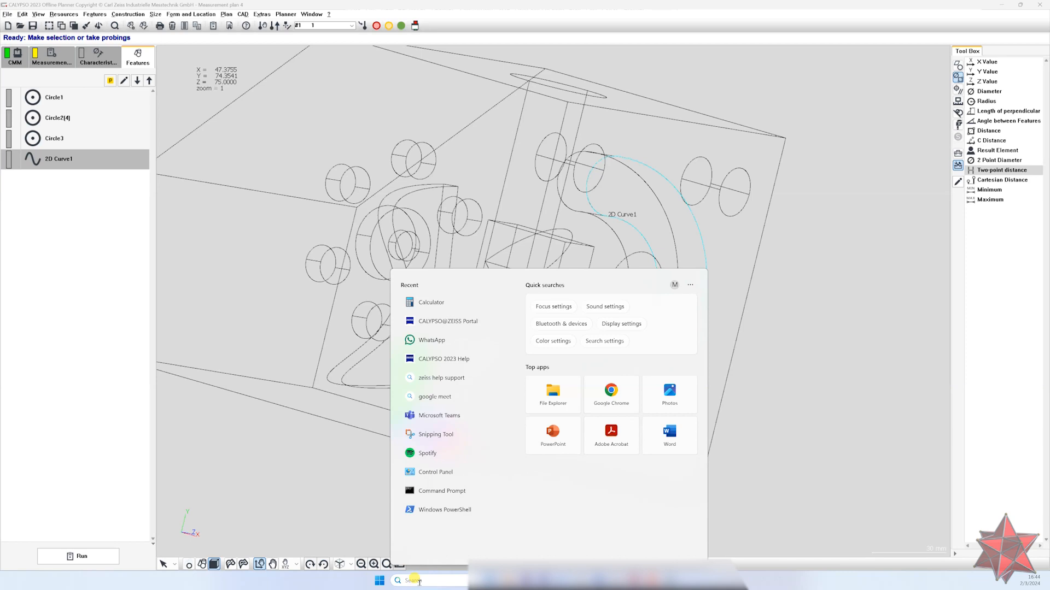
{"action": "type", "text": "c"}
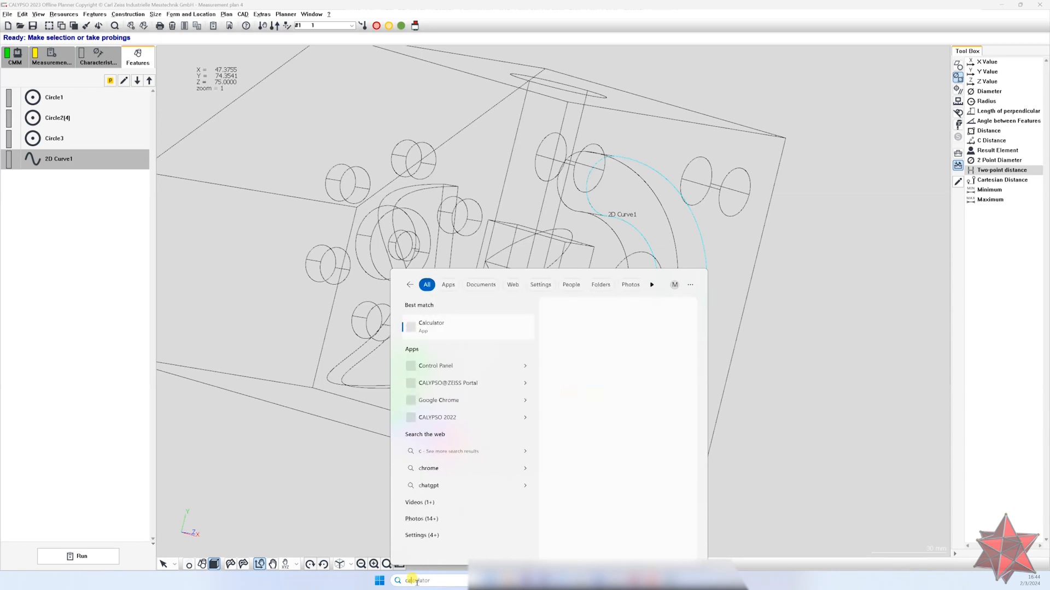
{"action": "type", "text": "alypso"}
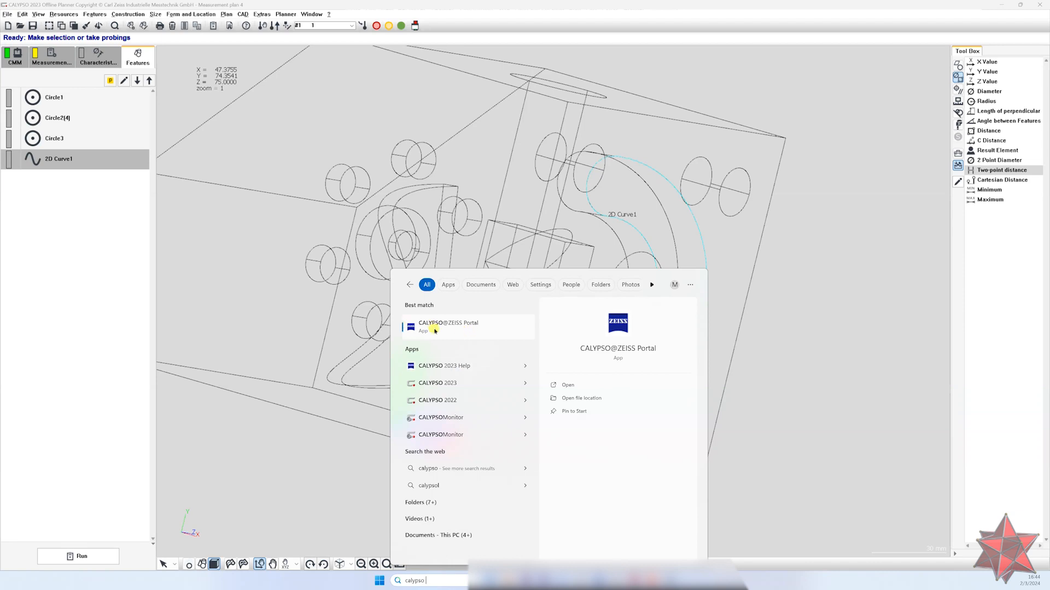
{"action": "left_click", "coordinate": [474, 324]}
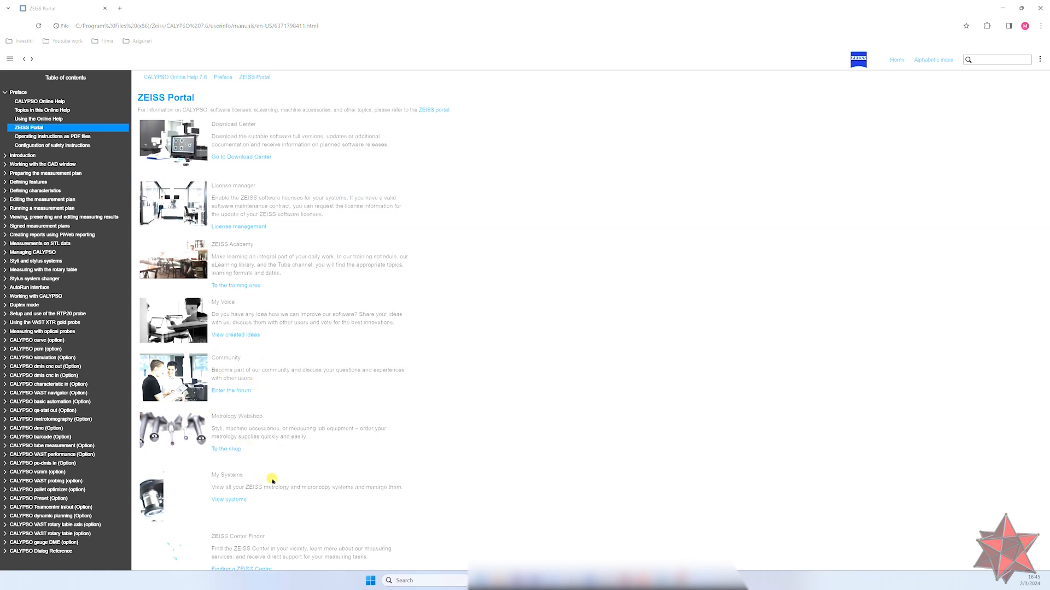
{"action": "scroll", "coordinate": [298, 503], "scroll_direction": "down", "scroll_amount": 1}
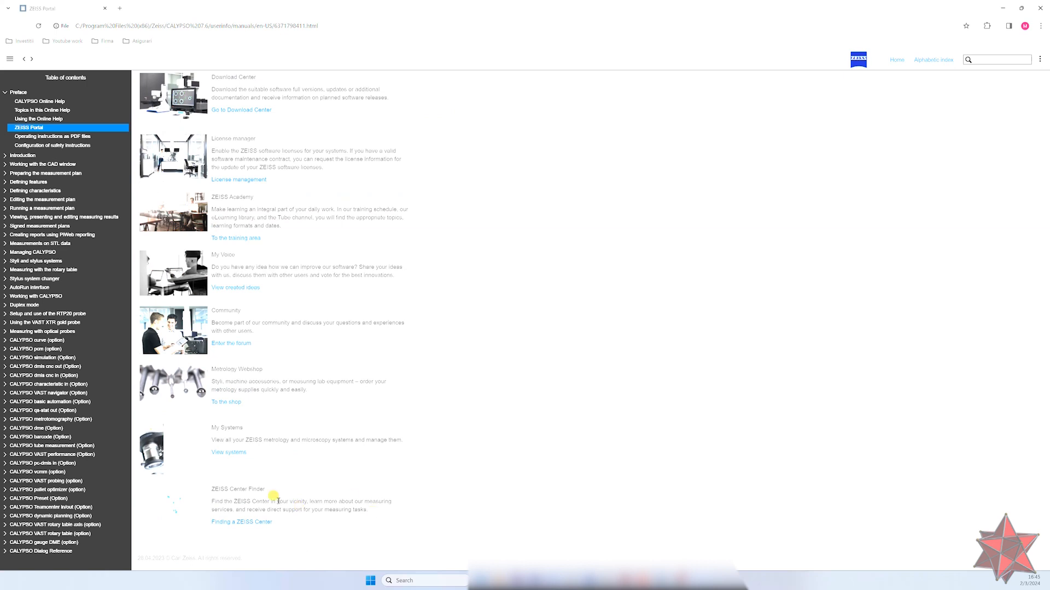
{"action": "scroll", "coordinate": [468, 328], "scroll_direction": "up", "scroll_amount": 1}
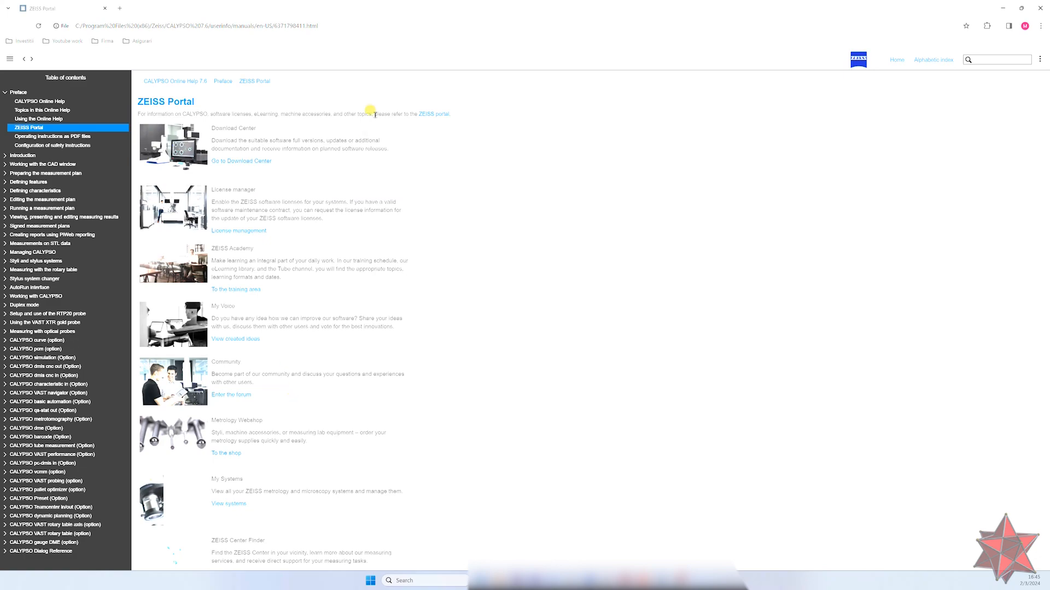
{"action": "left_click", "coordinate": [424, 581]}
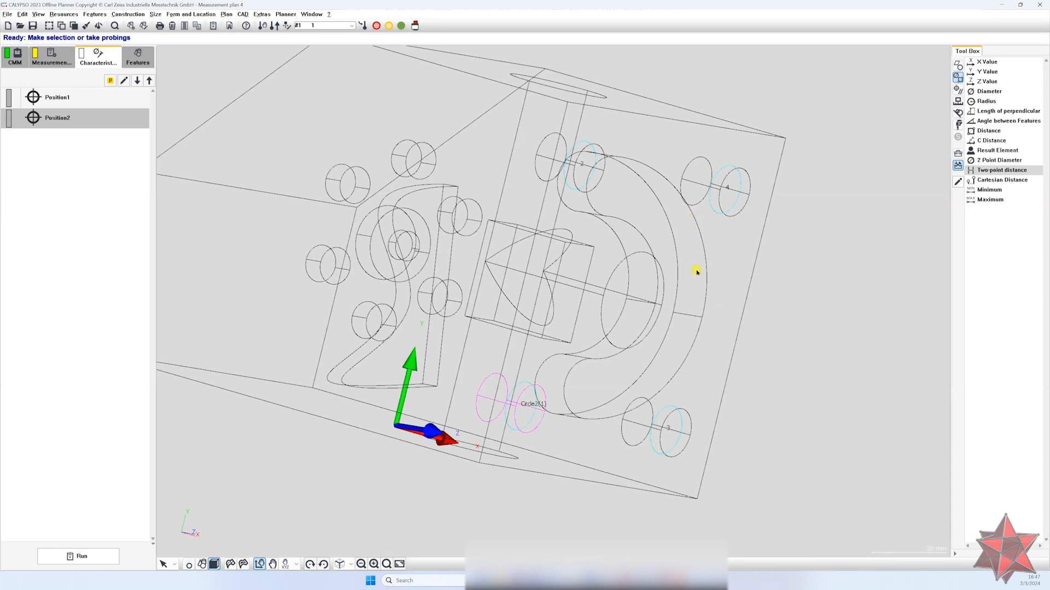
- Open the Multiple Report definition of the measurement plan and add a second PiWeb Reporting entry to the report features
{"action": "left_click", "coordinate": [51, 58]}
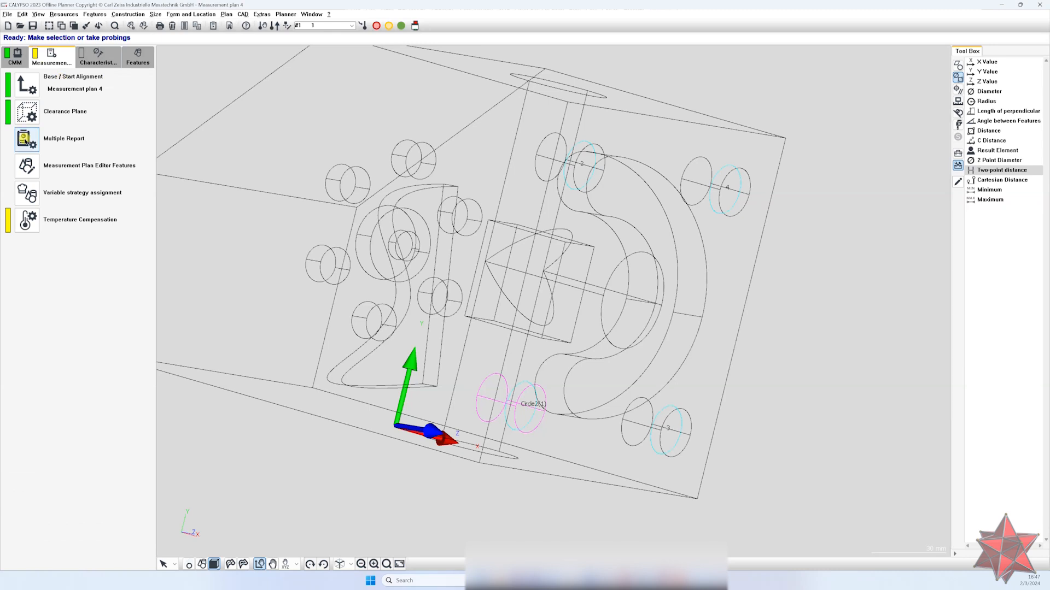
{"action": "double_click", "coordinate": [27, 139]}
{"action": "left_click_drag", "start_coordinate": [597, 124], "coordinate": [668, 148]}
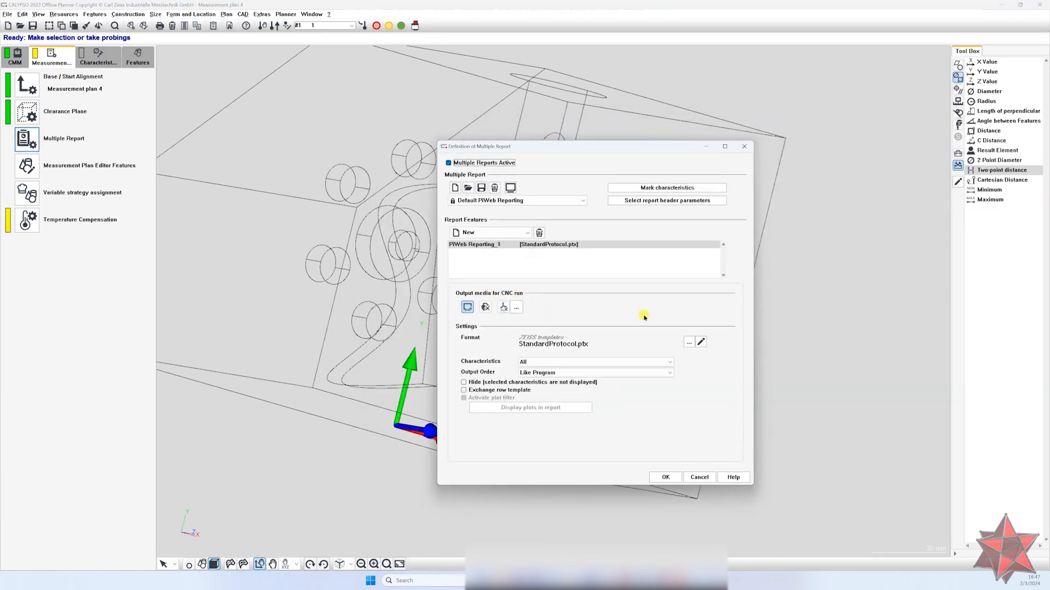
{"action": "left_click", "coordinate": [511, 234]}
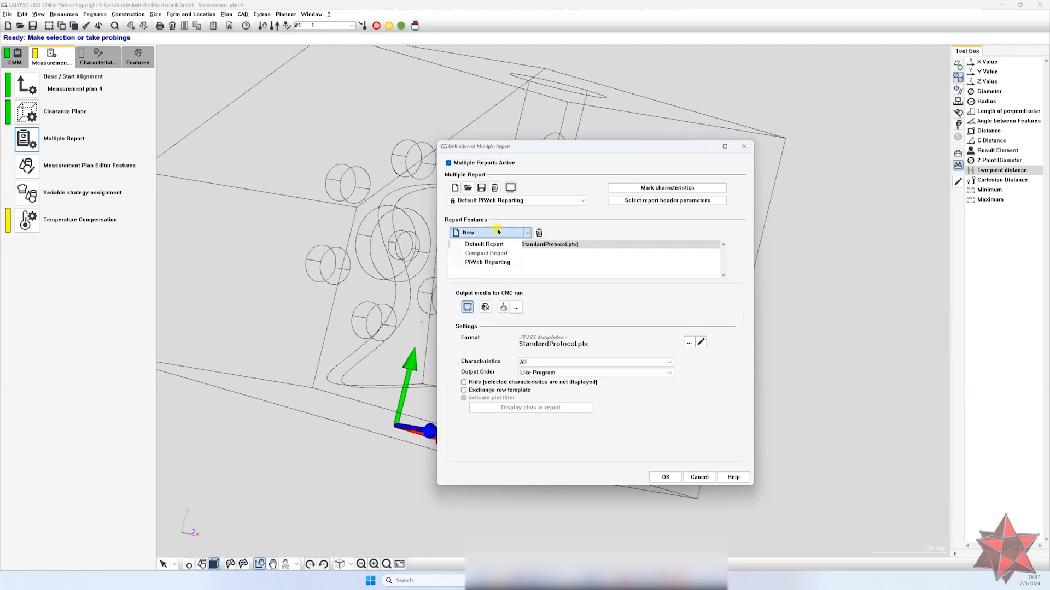
{"action": "left_click", "coordinate": [485, 262]}
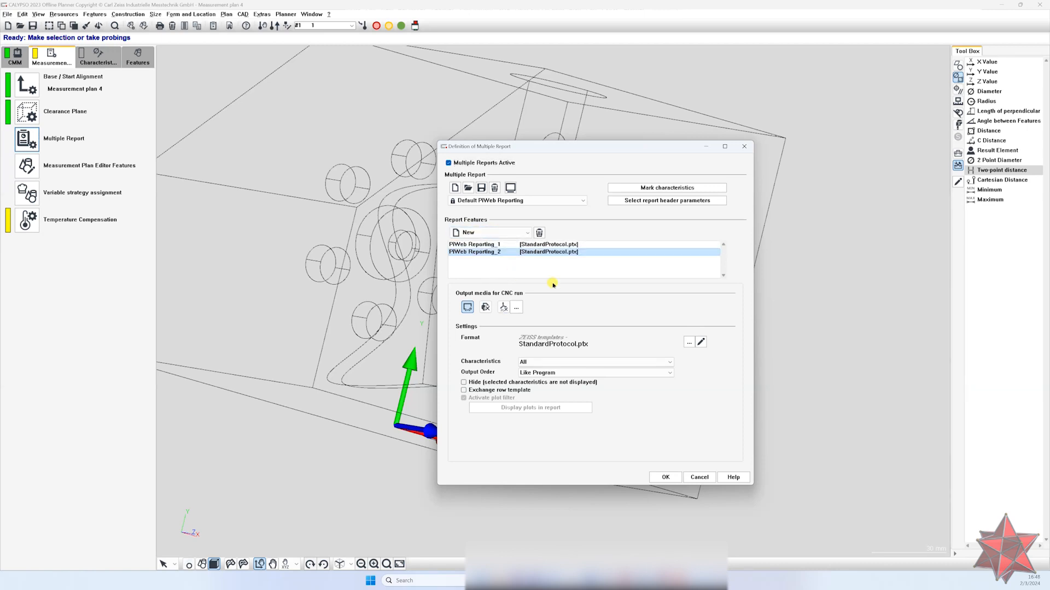
- Assign the ZEISS template TrendProtocol.ptx to the new PiWeb report entry and confirm the report definition
{"action": "left_click", "coordinate": [689, 341]}
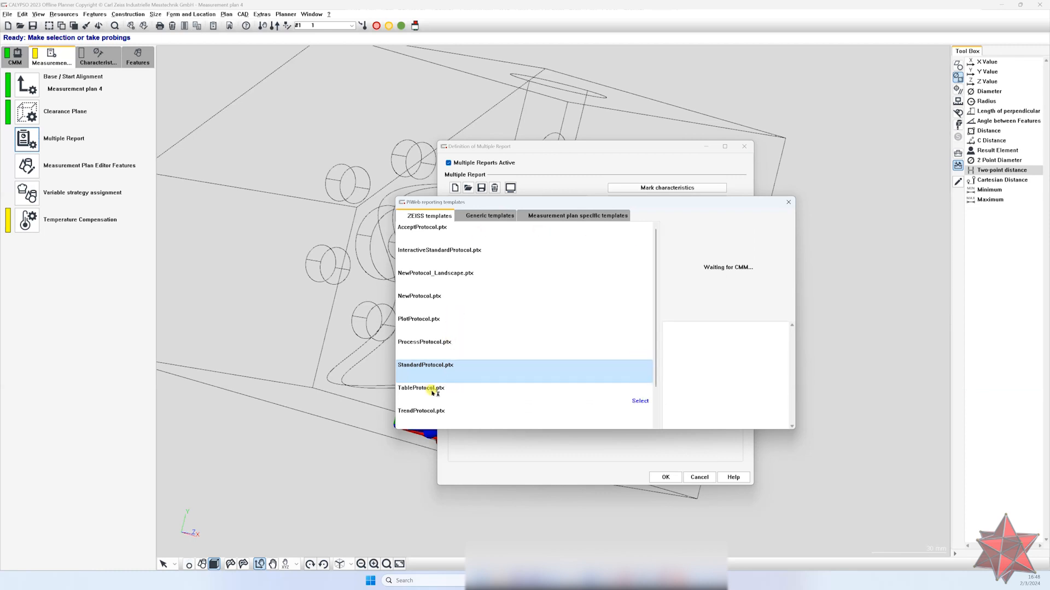
{"action": "scroll", "coordinate": [442, 397], "scroll_direction": "down", "scroll_amount": 2}
{"action": "left_click", "coordinate": [614, 375]}
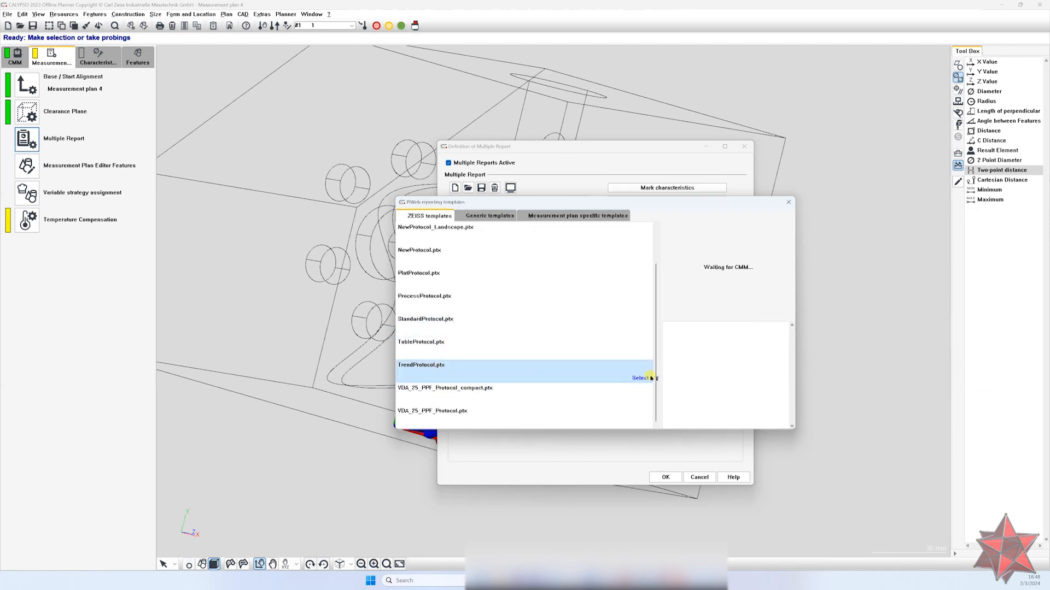
{"action": "left_click", "coordinate": [640, 378]}
{"action": "left_click", "coordinate": [664, 476]}
- Run the measurement plan with Clear existing results enabled and Measurement plan 4 as the base alignment
{"action": "left_click", "coordinate": [83, 53]}
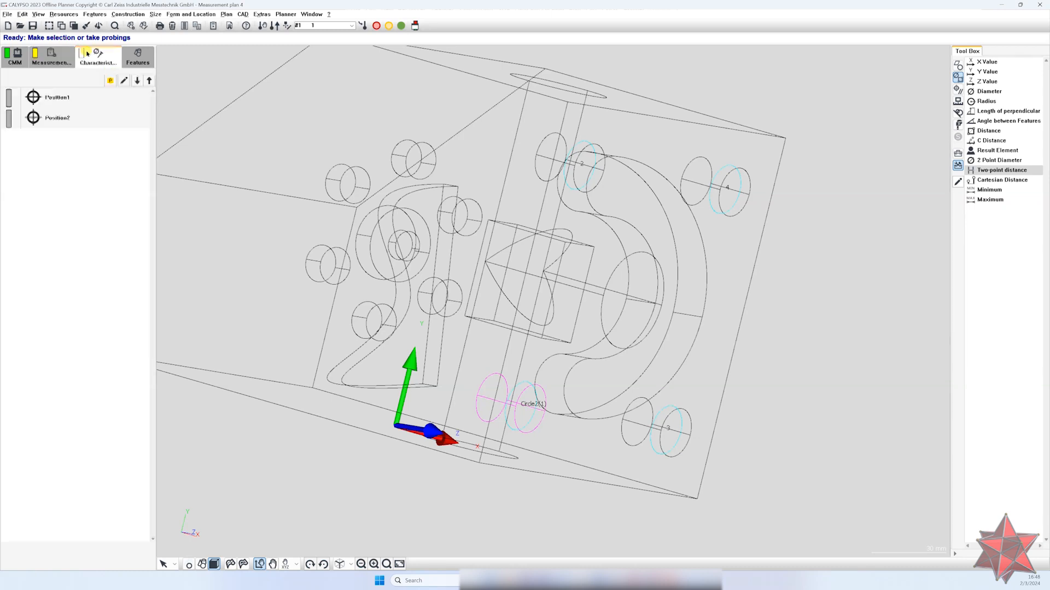
{"action": "left_click", "coordinate": [82, 556]}
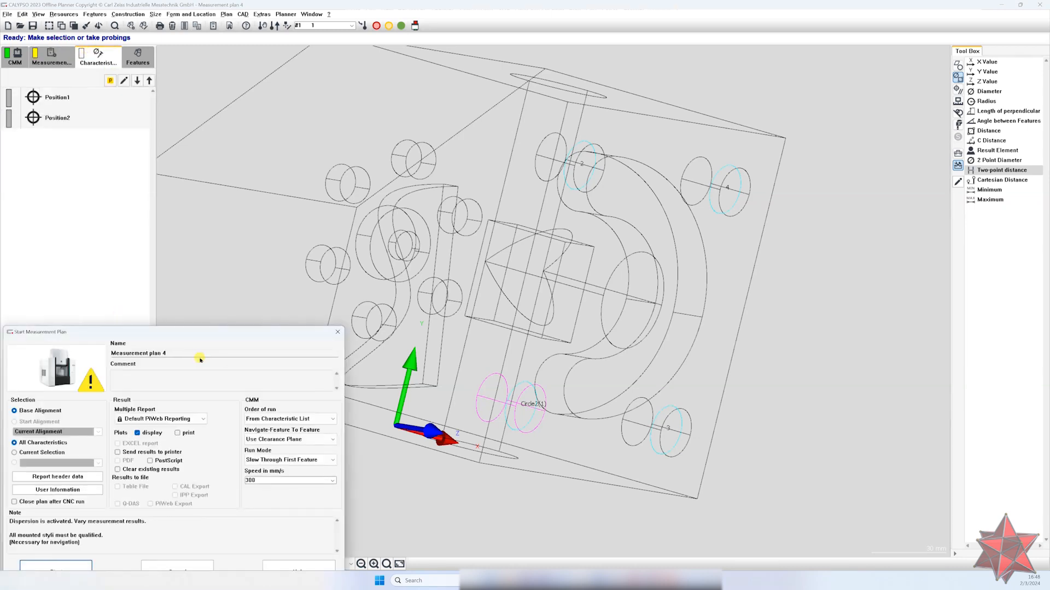
{"action": "left_click_drag", "start_coordinate": [221, 326], "coordinate": [468, 247]}
{"action": "left_click", "coordinate": [385, 386]}
{"action": "left_click", "coordinate": [341, 350]}
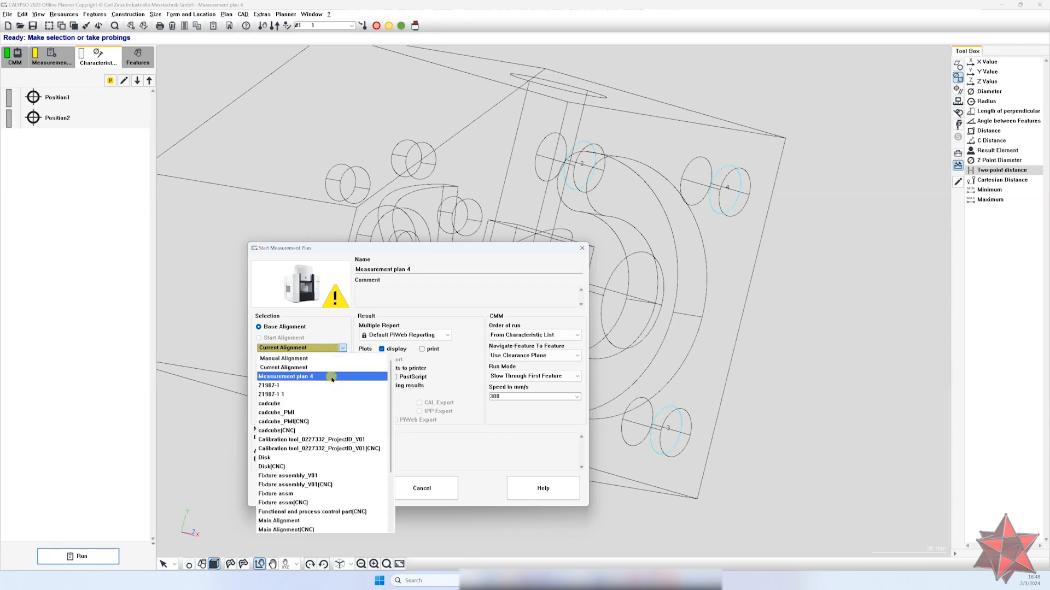
{"action": "left_click", "coordinate": [335, 372]}
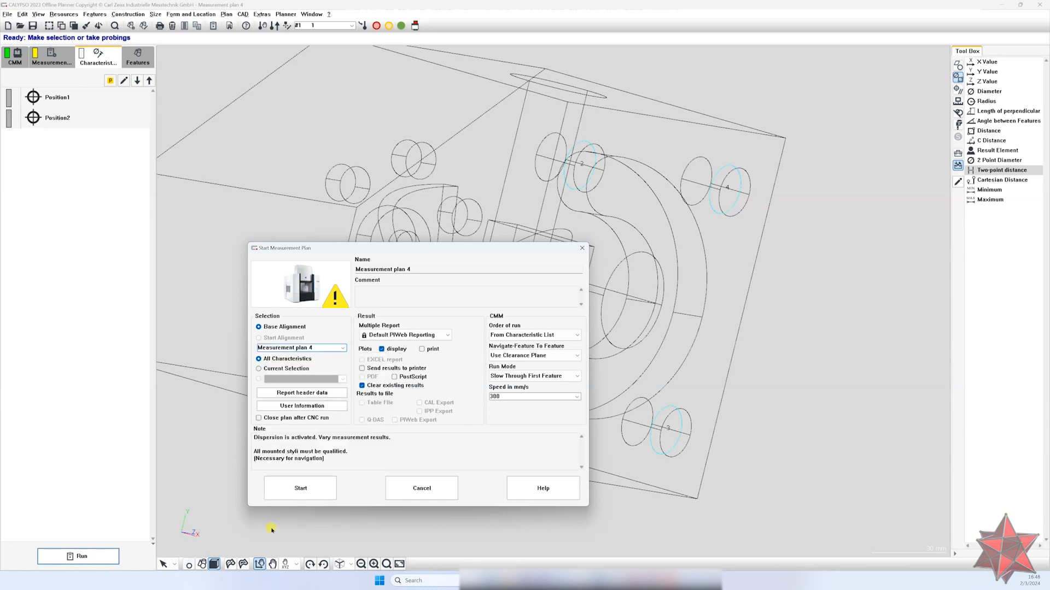
{"action": "left_click", "coordinate": [298, 490]}
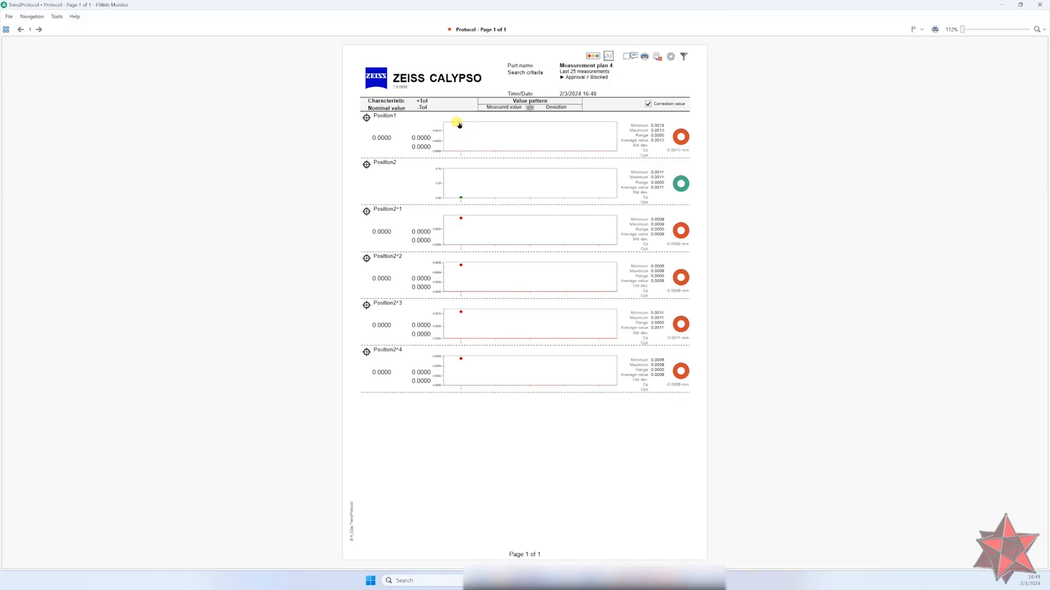
- Close the trend report and run the measurement plan again with the same start settings
{"action": "left_click", "coordinate": [1040, 4]}
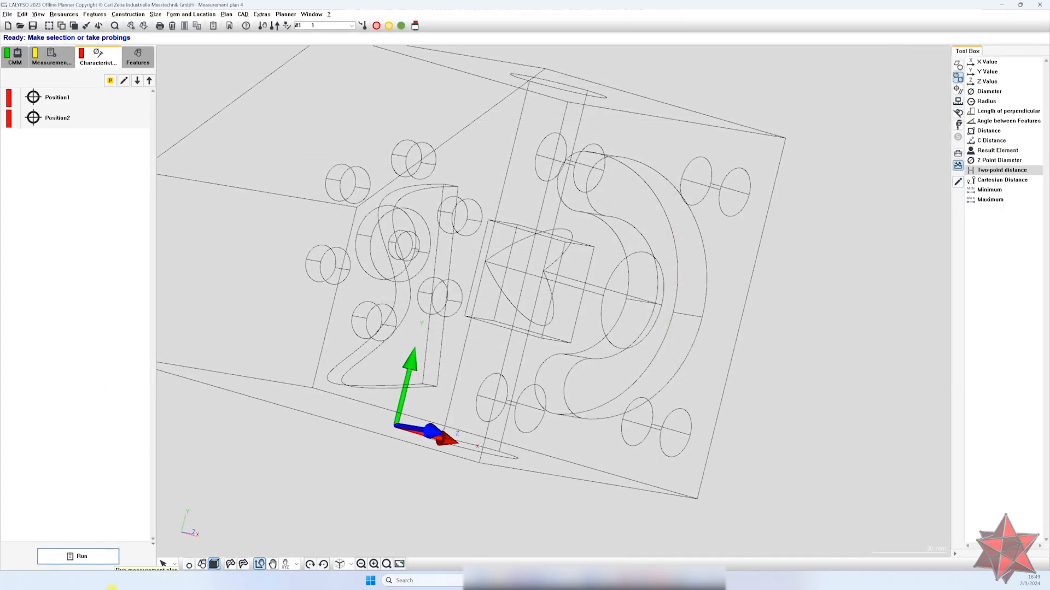
{"action": "left_click", "coordinate": [78, 556]}
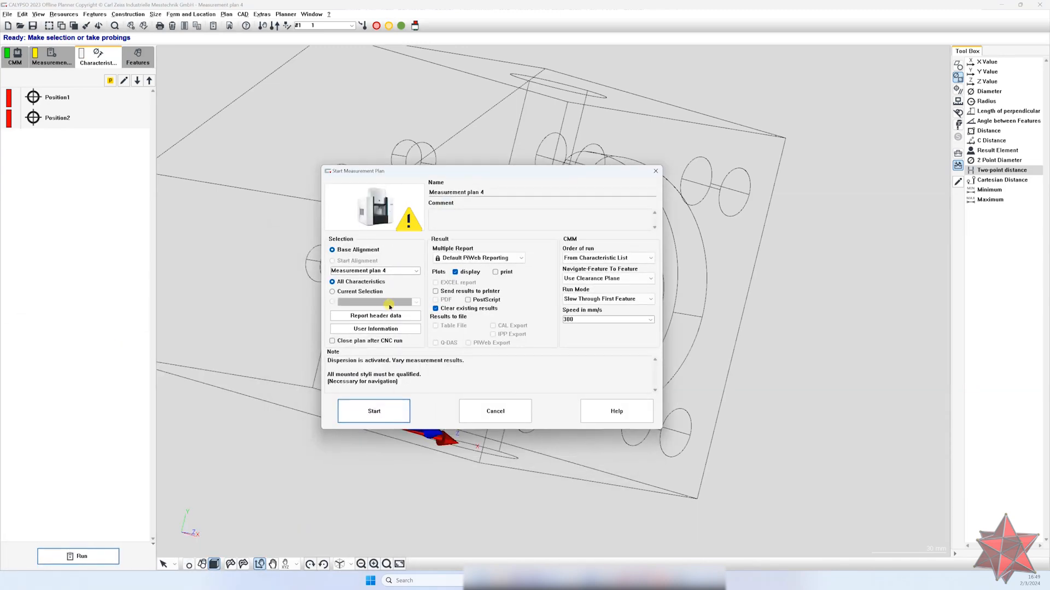
{"action": "left_click", "coordinate": [380, 407]}
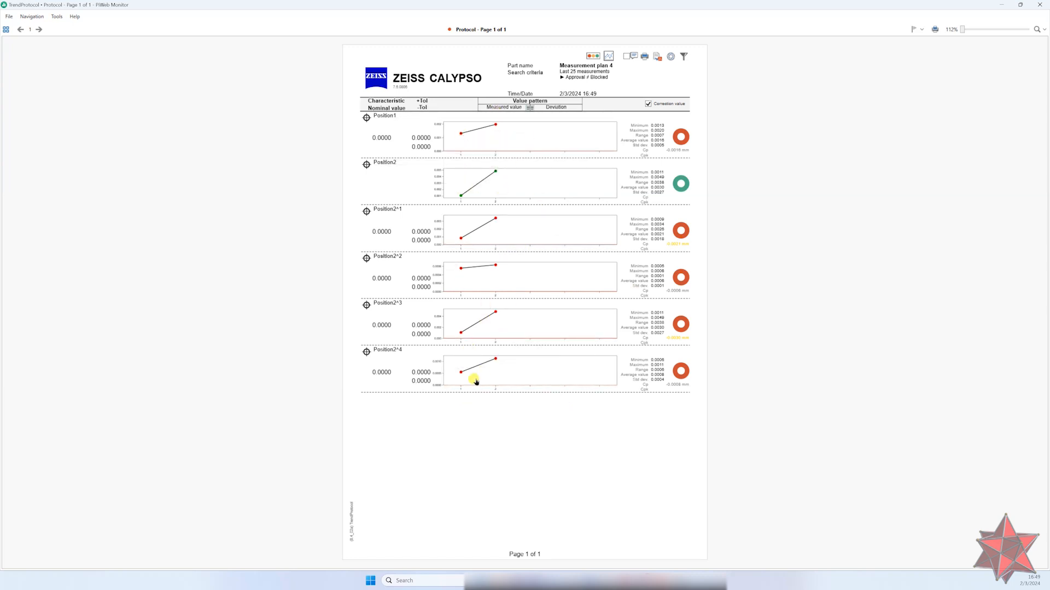
- Show the measured values in the trend report's value pattern and toggle the correction value display off and on
{"action": "left_click", "coordinate": [503, 108]}
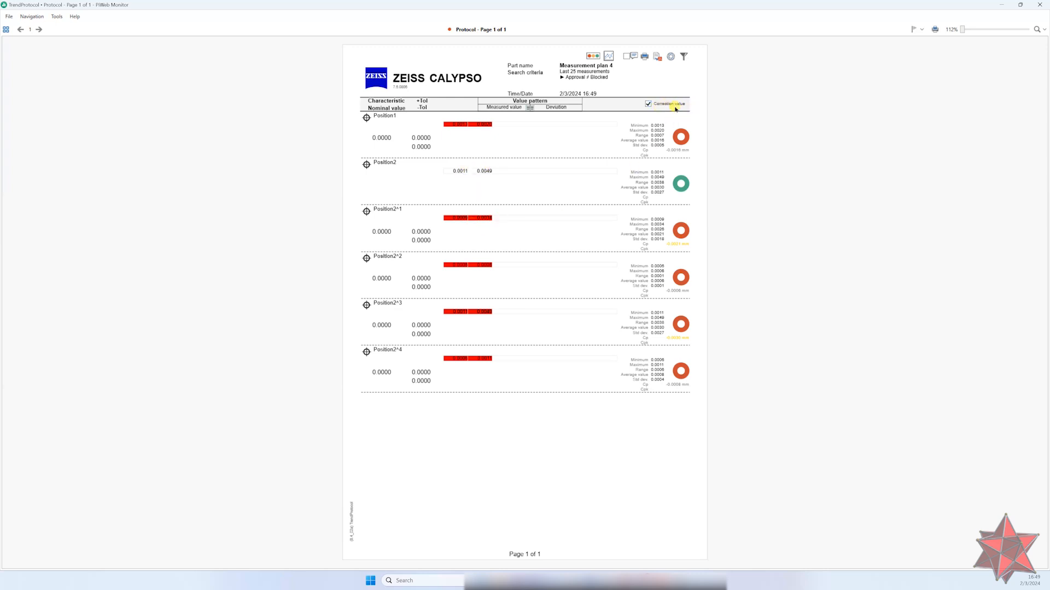
{"action": "left_click", "coordinate": [647, 104]}
{"action": "left_click", "coordinate": [647, 104]}
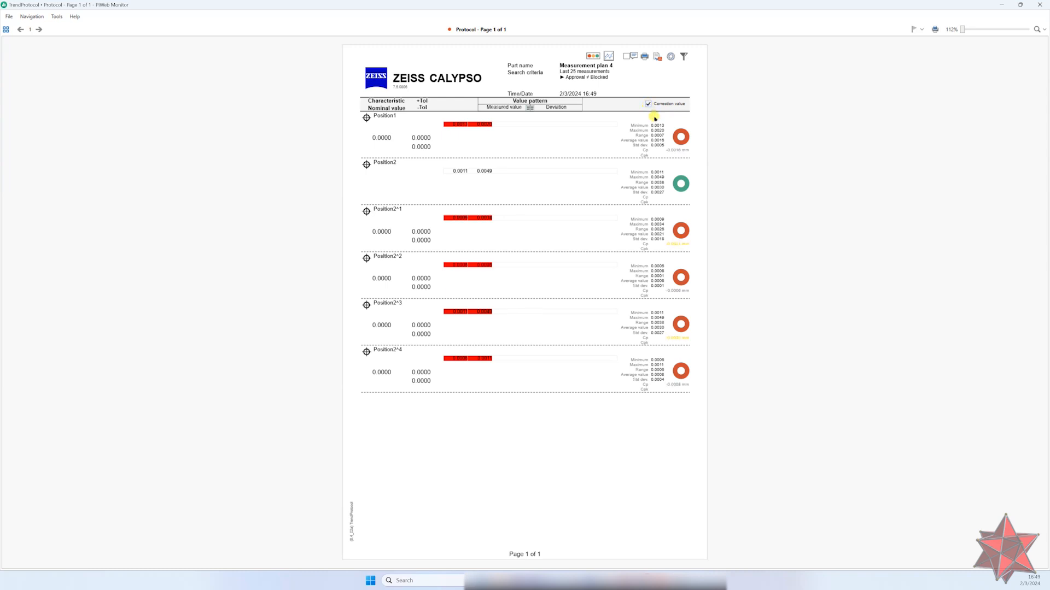